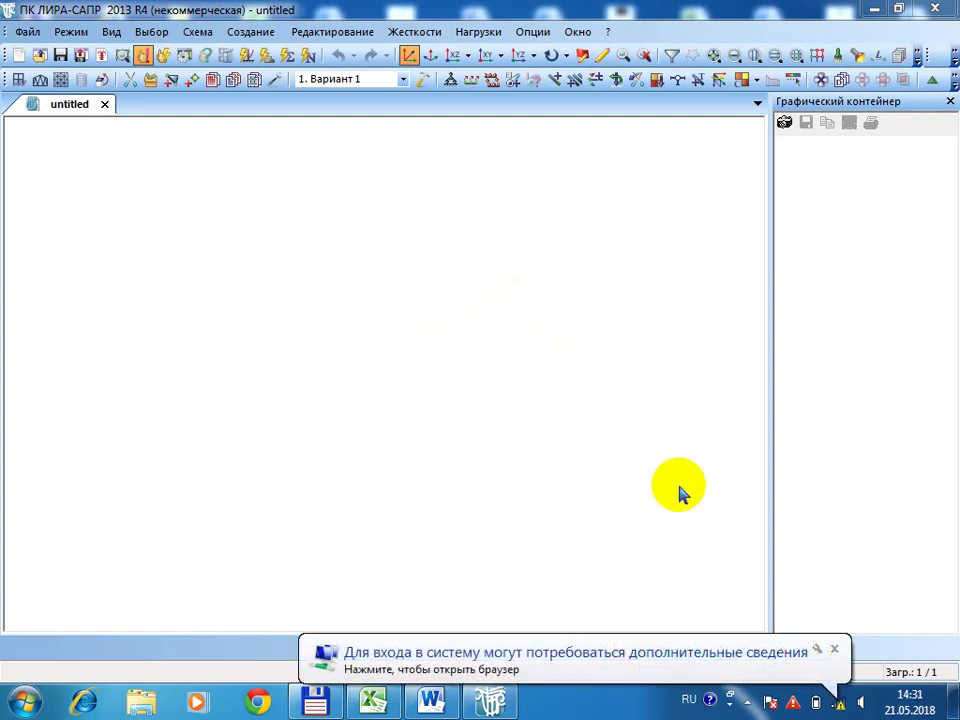
# Dismiss the system sign-in notification covering the lower part of the program window.
pyautogui.click(835, 652)
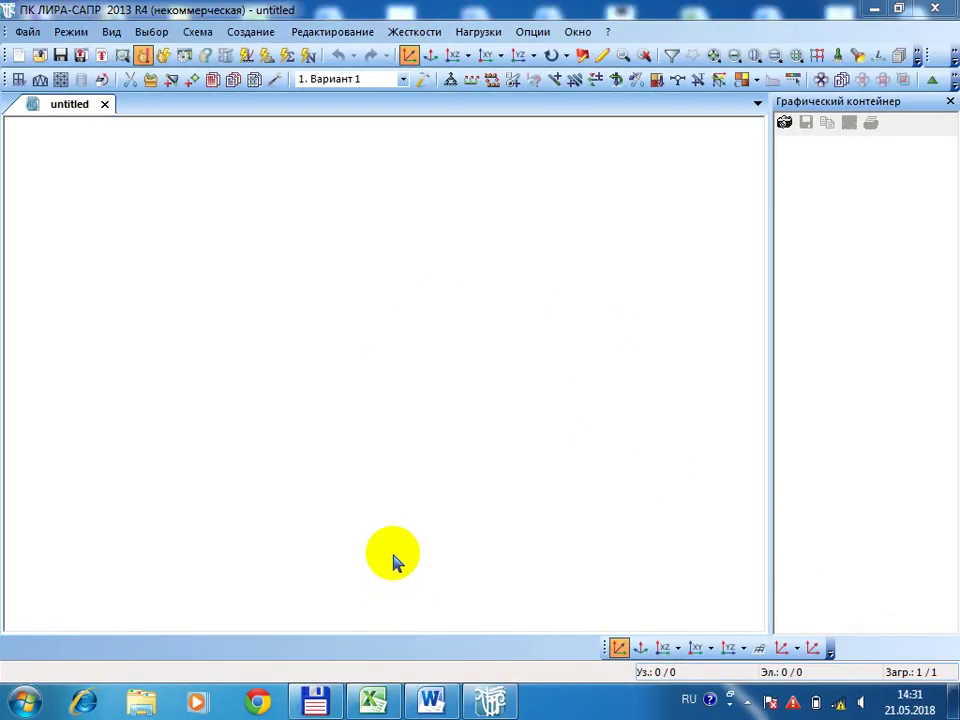
pyautogui.moveTo(380, 652)
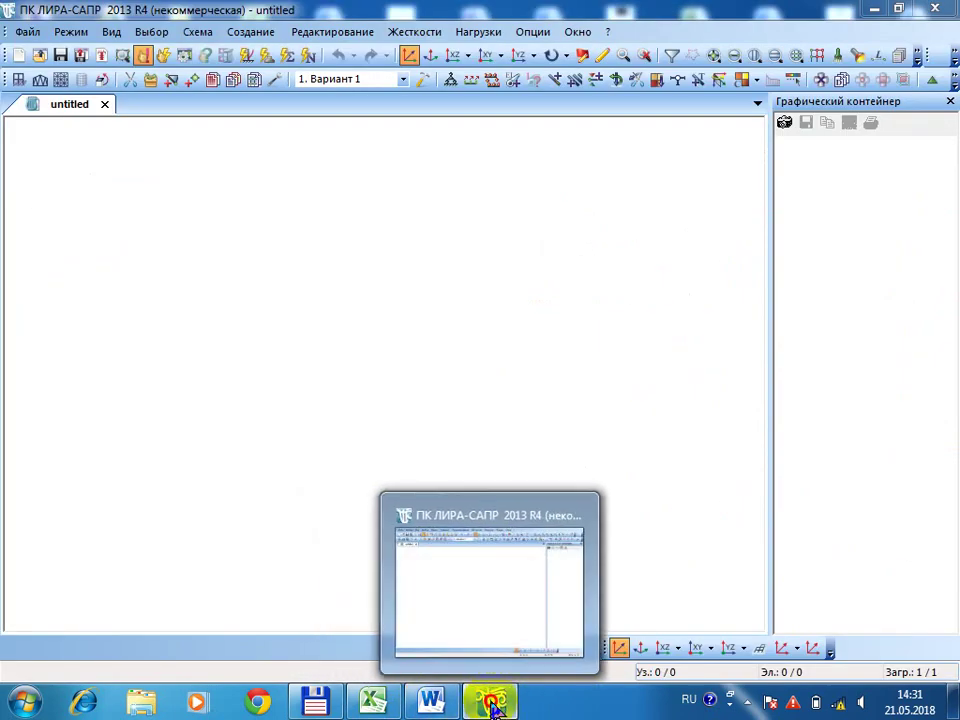
pyautogui.click(490, 703)
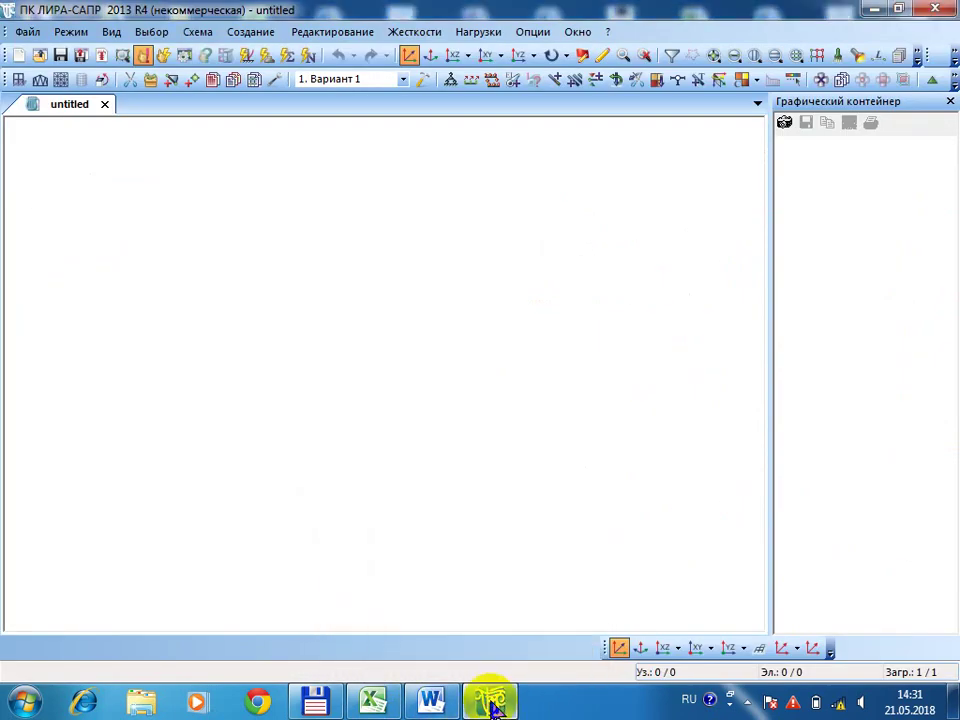
# Create a new problem named "рама" with scheme type 2, three degrees of freedom per node.
pyautogui.click(18, 57)
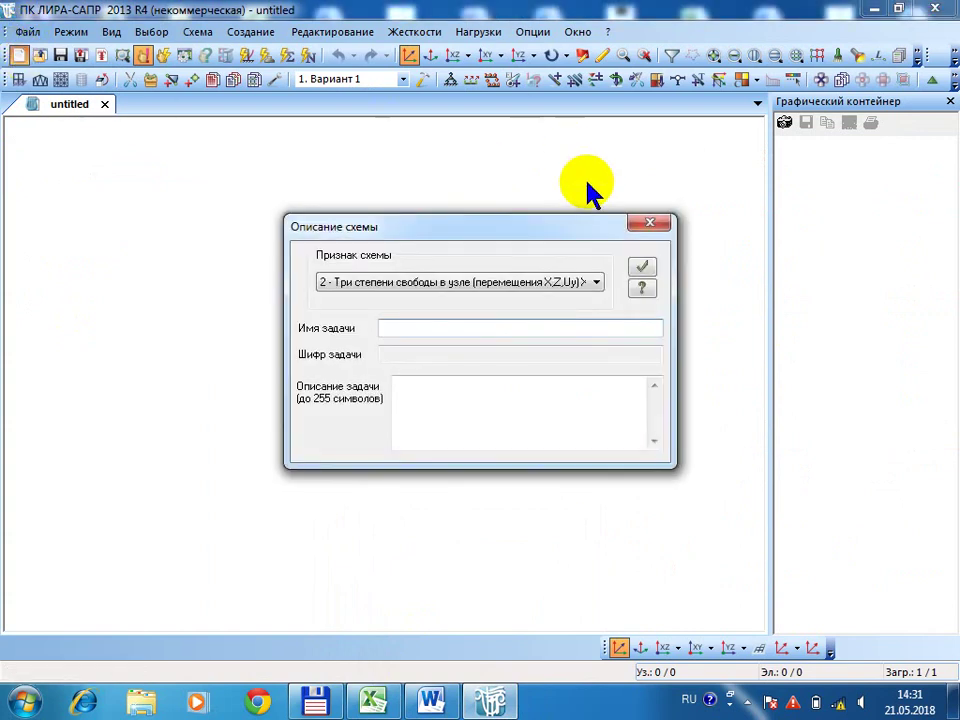
pyautogui.click(515, 325)
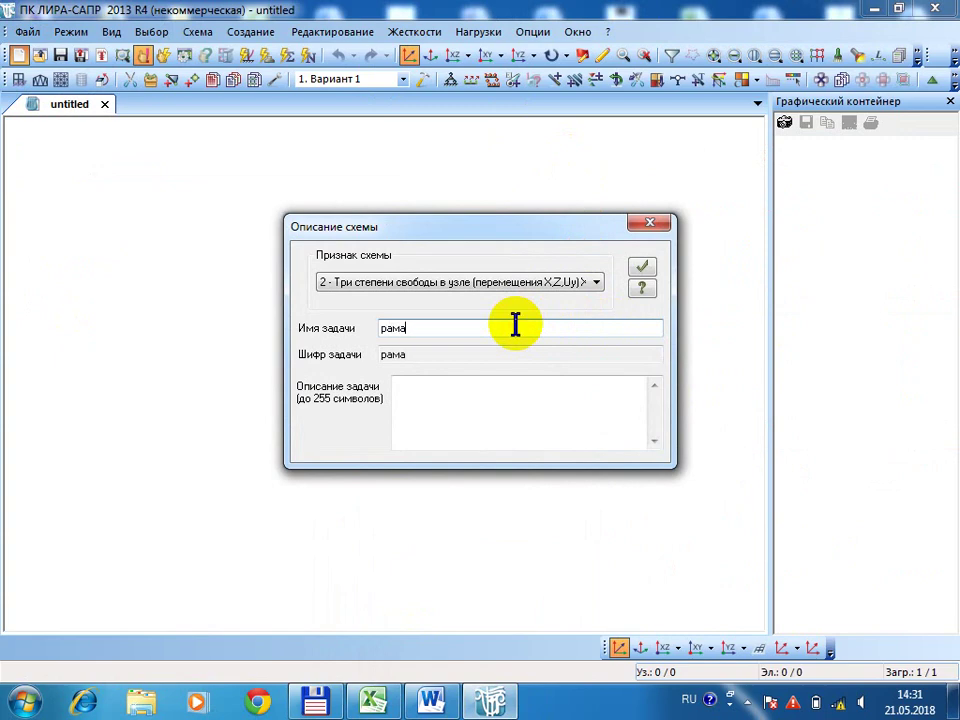
pyautogui.click(642, 266)
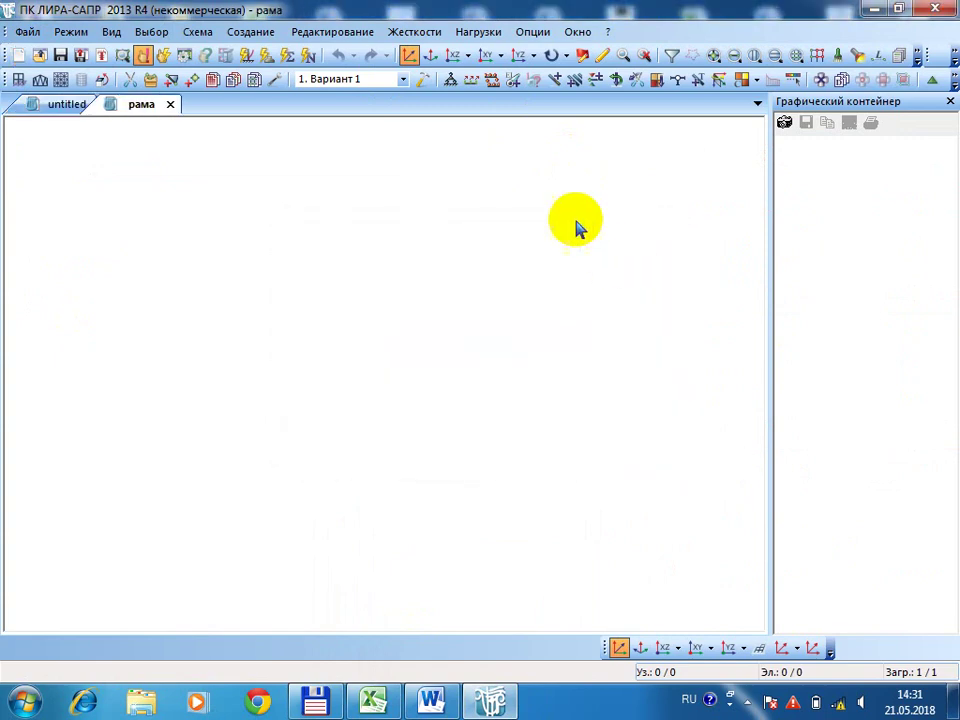
# Generate a flat frame with one 5 m step along the first axis and one 4 m step along the second axis.
pyautogui.click(242, 33)
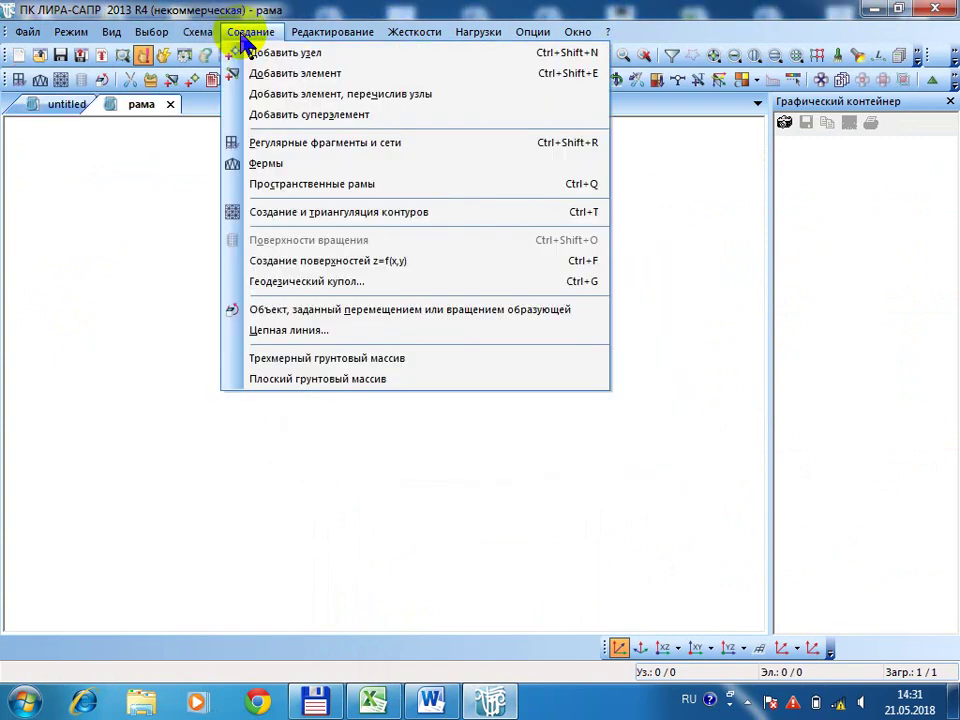
pyautogui.click(287, 143)
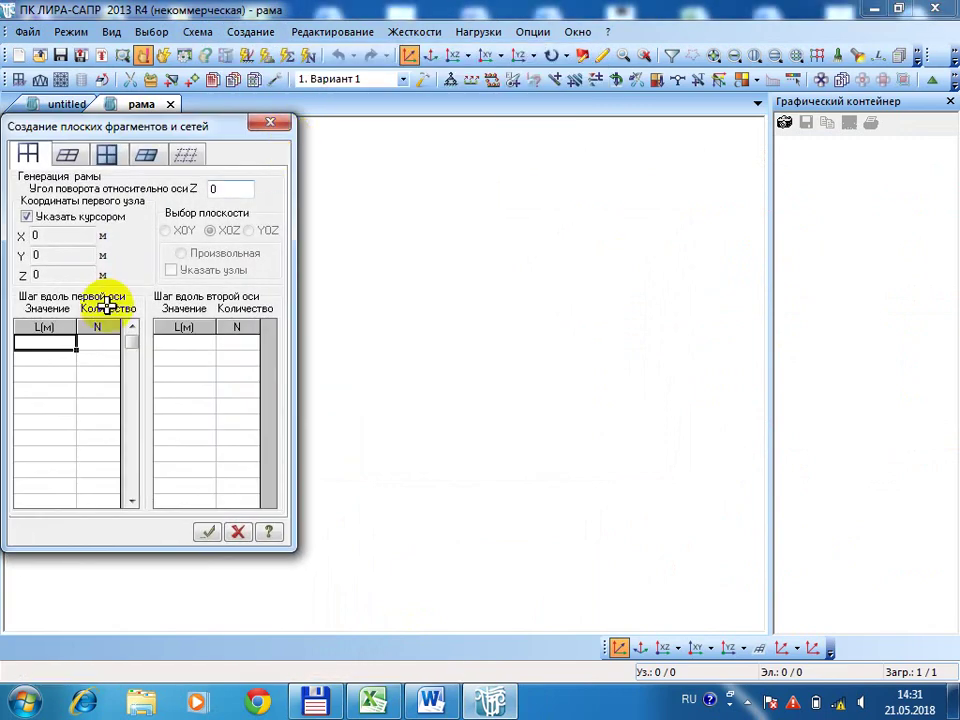
pyautogui.write('5')
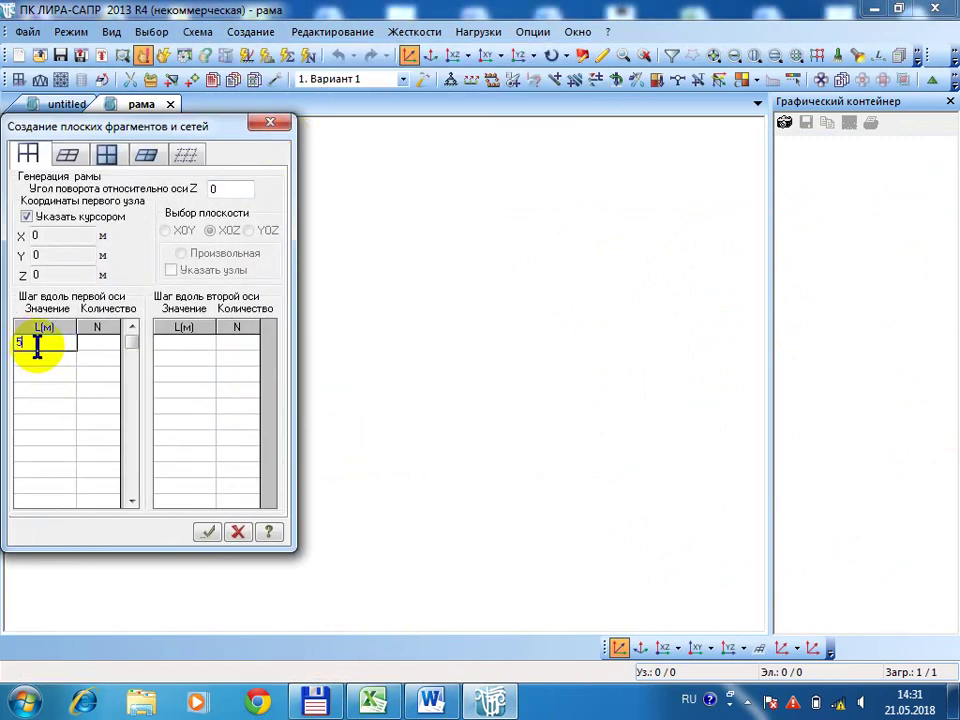
pyautogui.click(94, 343)
pyautogui.write('1')
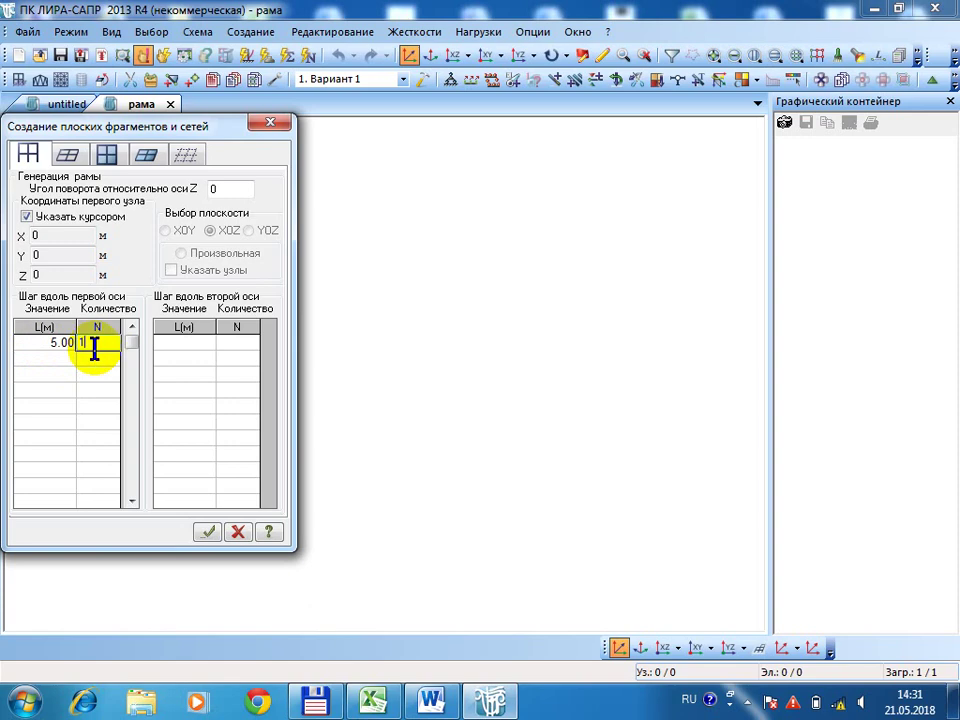
pyautogui.click(190, 344)
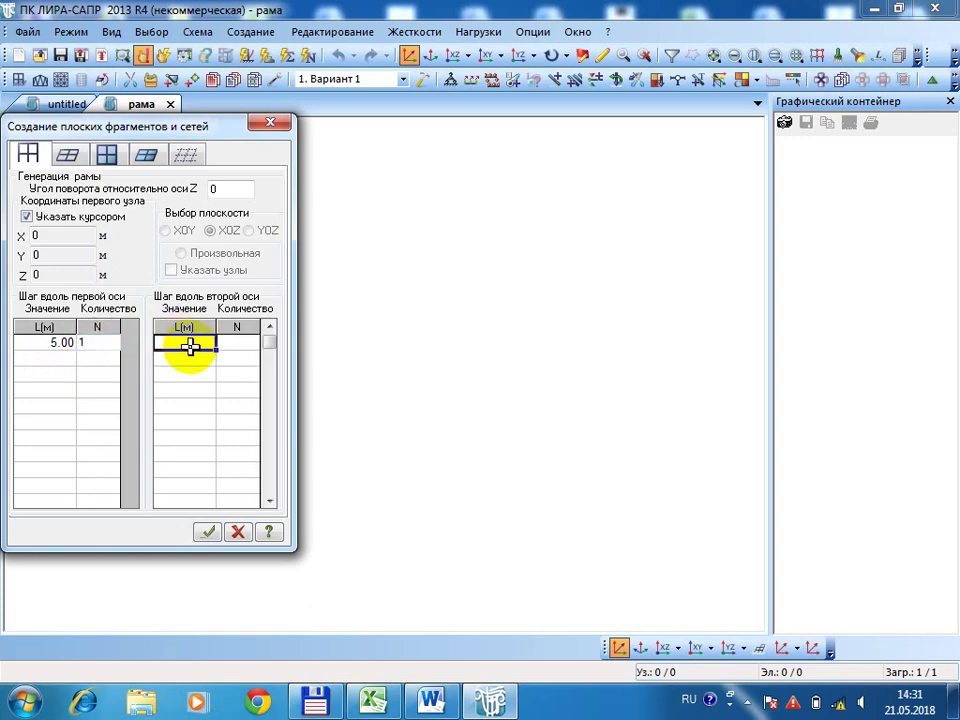
pyautogui.write('4')
pyautogui.click(237, 342)
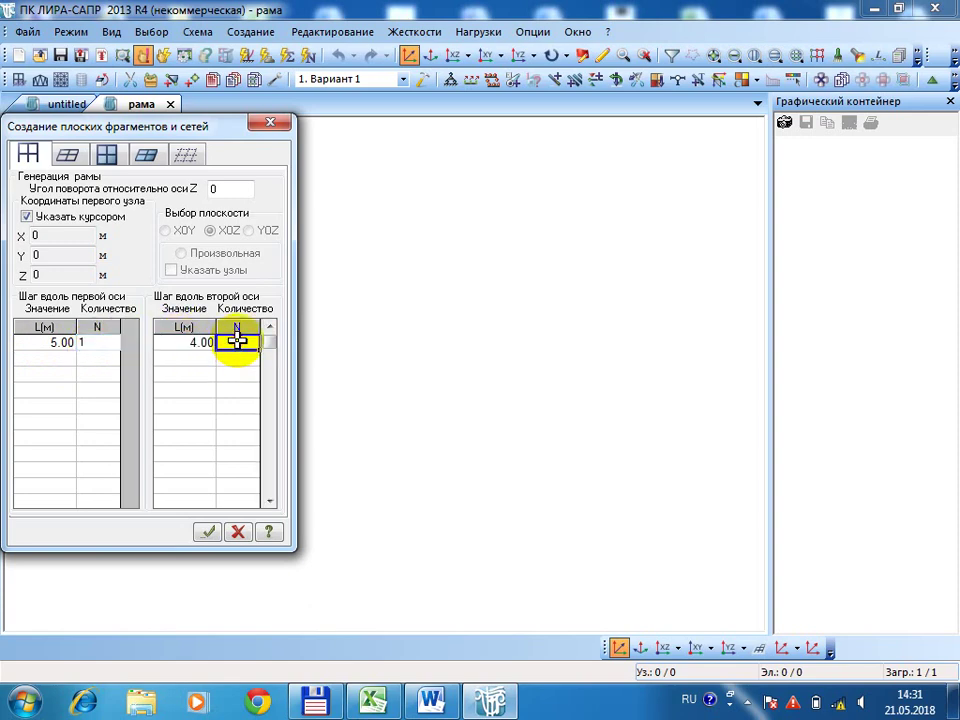
pyautogui.write('1')
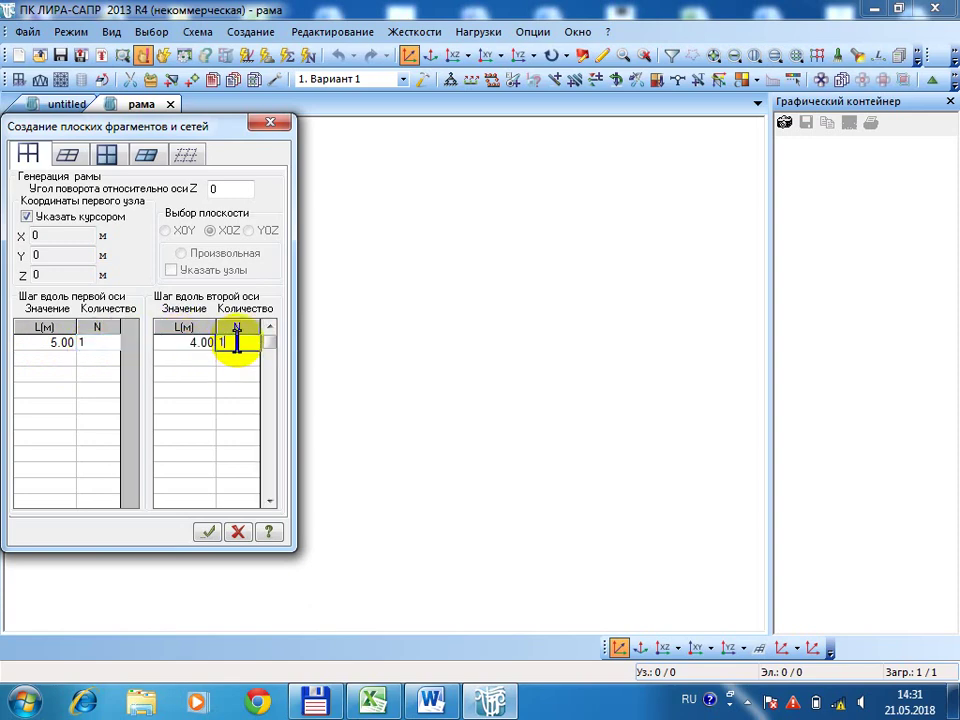
pyautogui.click(208, 533)
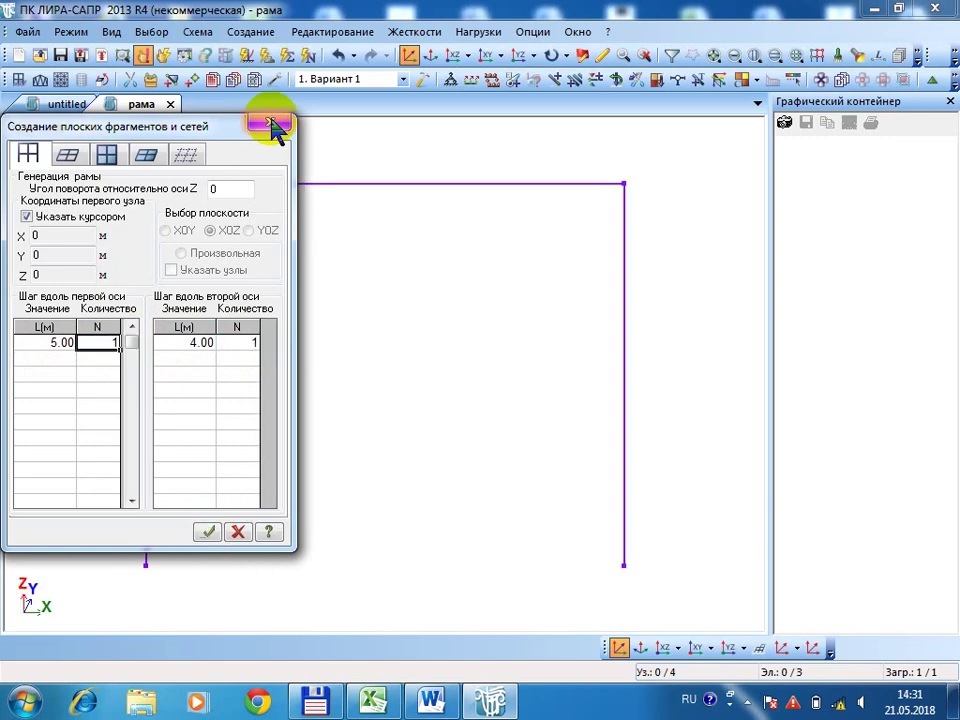
pyautogui.click(272, 124)
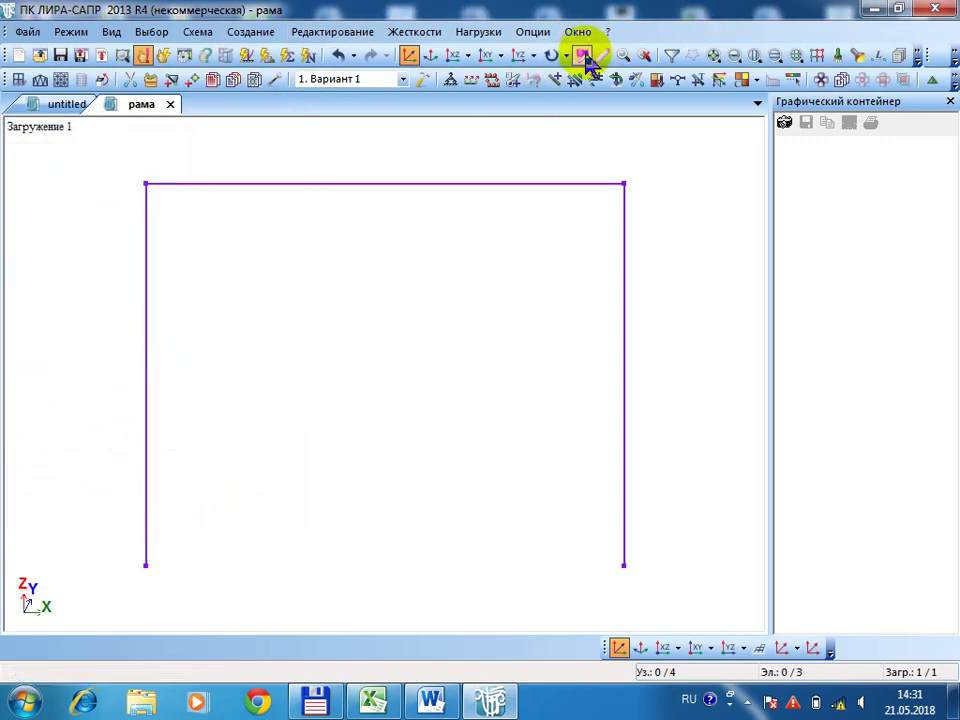
# Turn on the display of element numbers and node numbers for the frame.
pyautogui.click(585, 57)
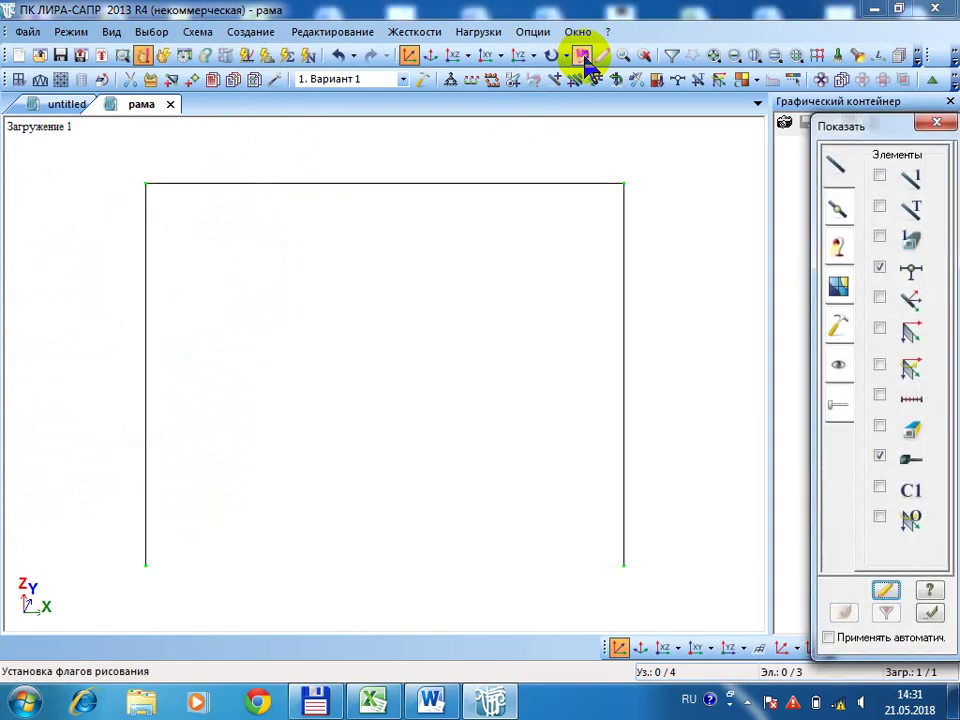
pyautogui.click(880, 177)
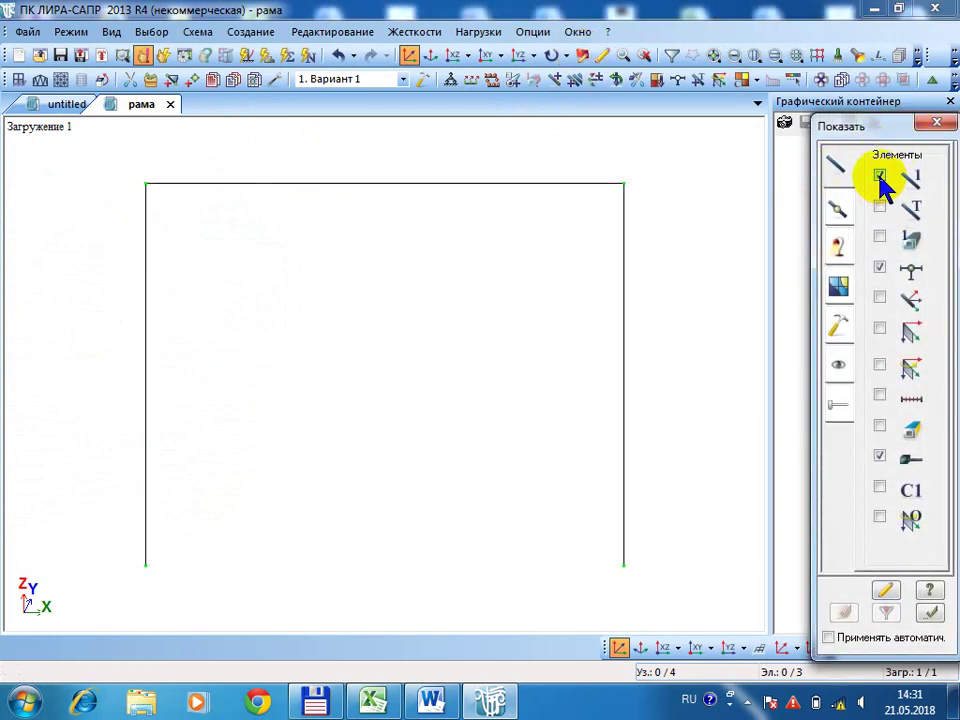
pyautogui.click(838, 208)
pyautogui.click(880, 177)
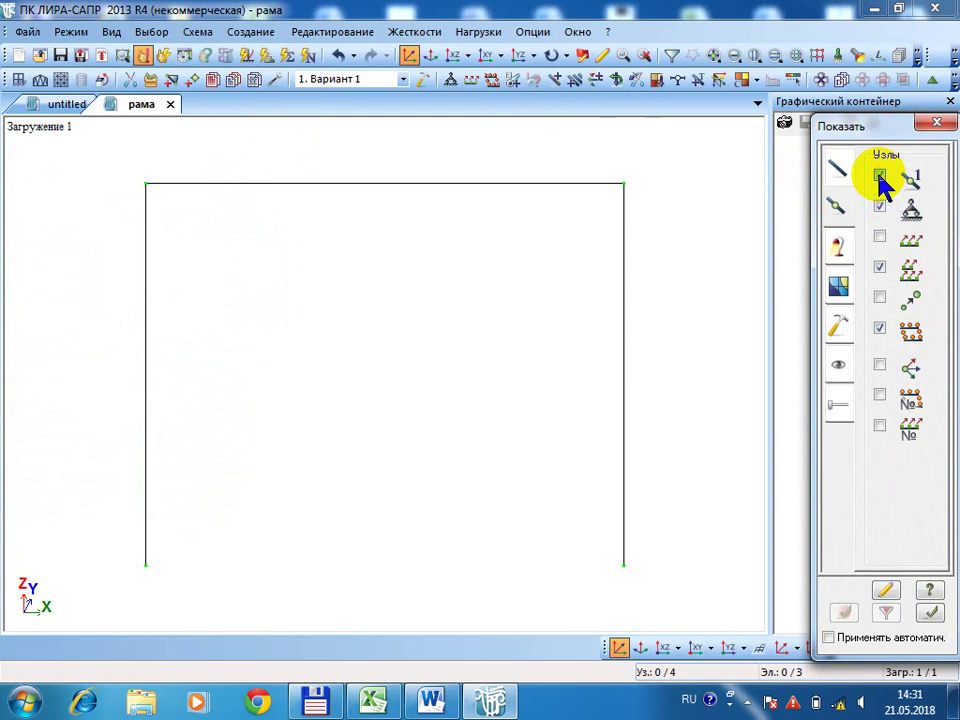
pyautogui.click(930, 614)
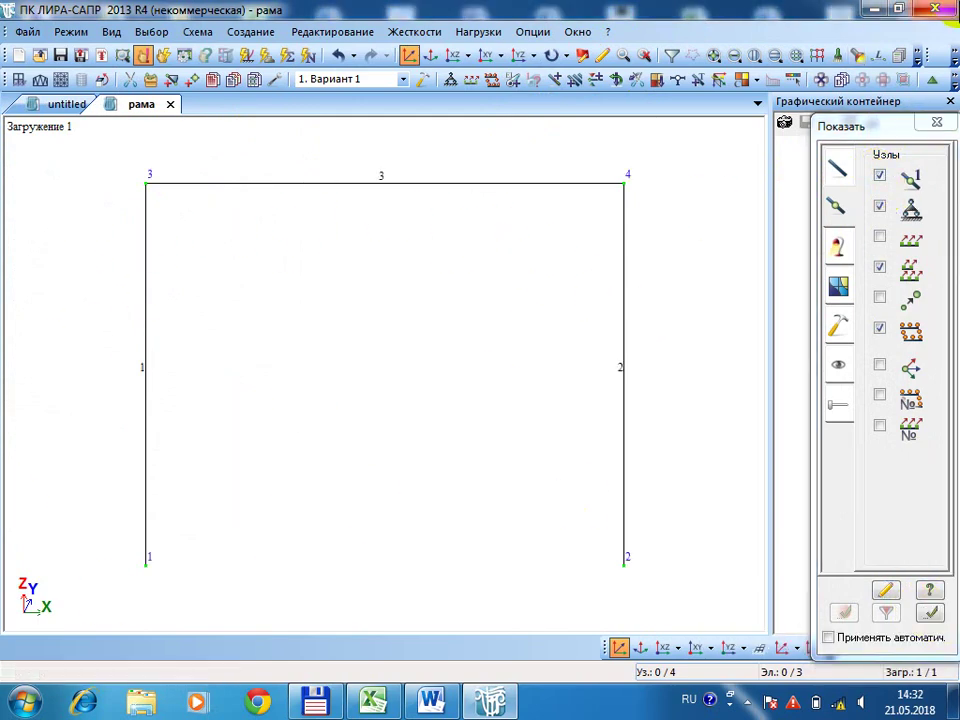
pyautogui.click(937, 124)
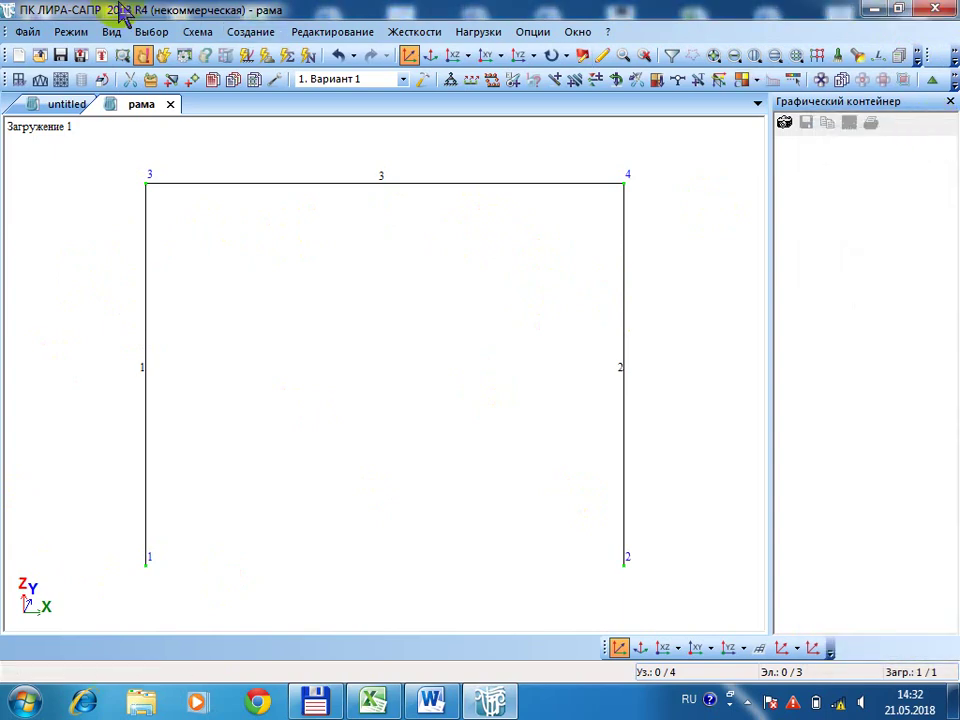
# Assign UY hinges at both the first and second nodes of the horizontal beam, element 3.
pyautogui.click(152, 31)
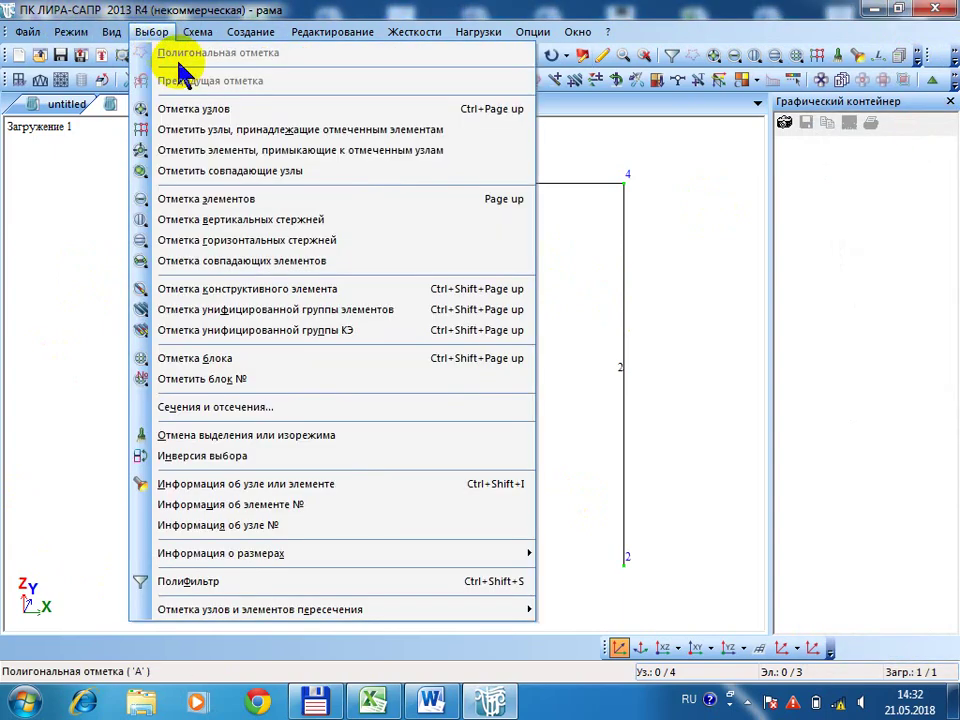
pyautogui.click(206, 200)
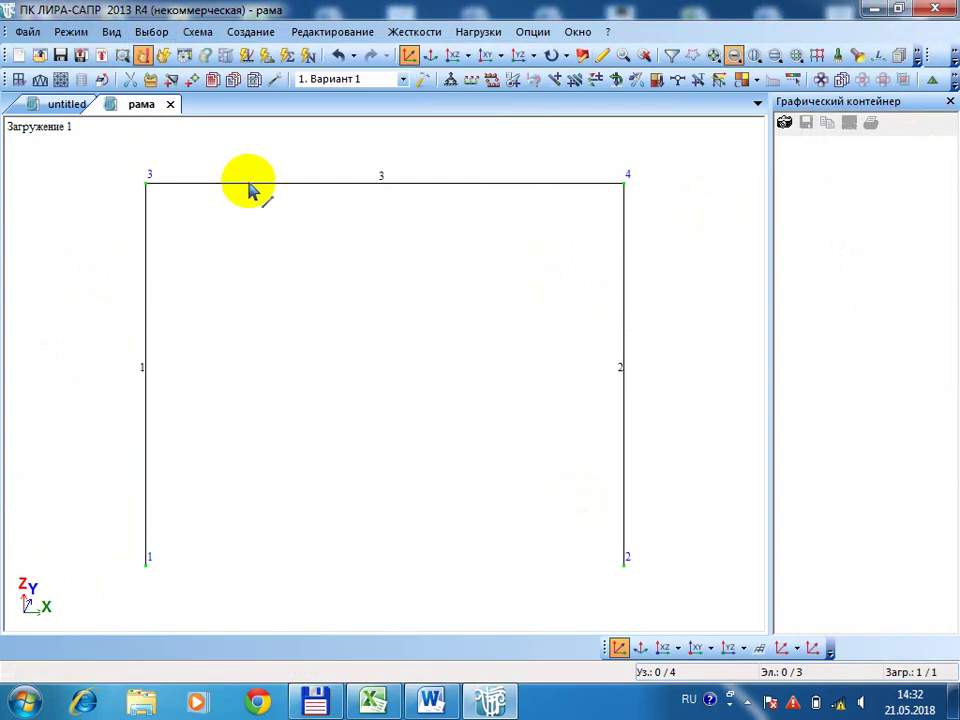
pyautogui.click(249, 184)
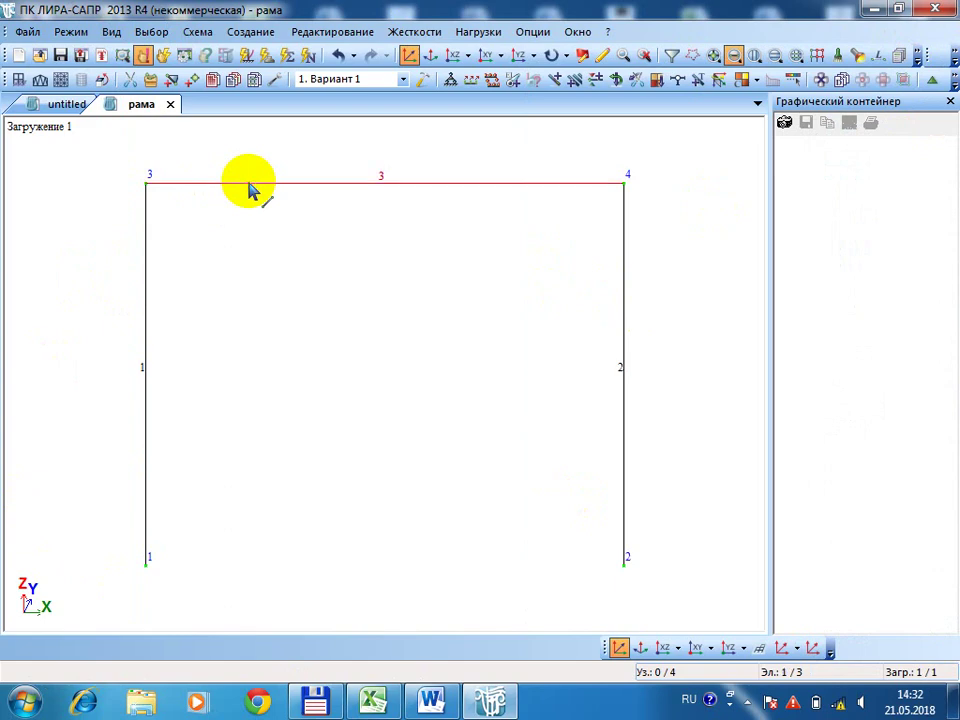
pyautogui.click(414, 31)
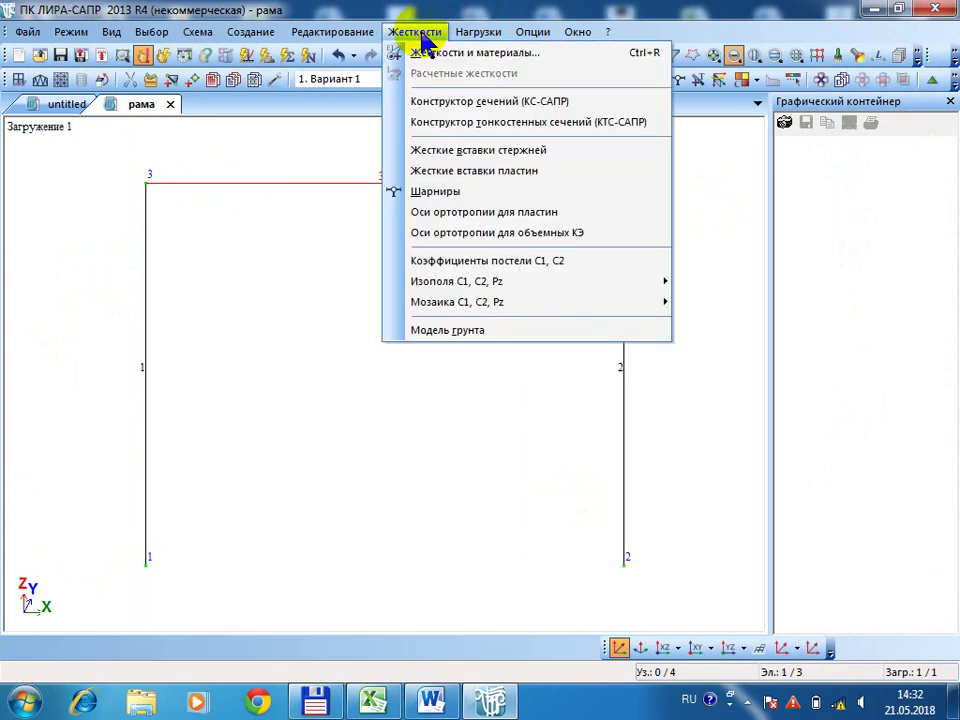
pyautogui.click(440, 192)
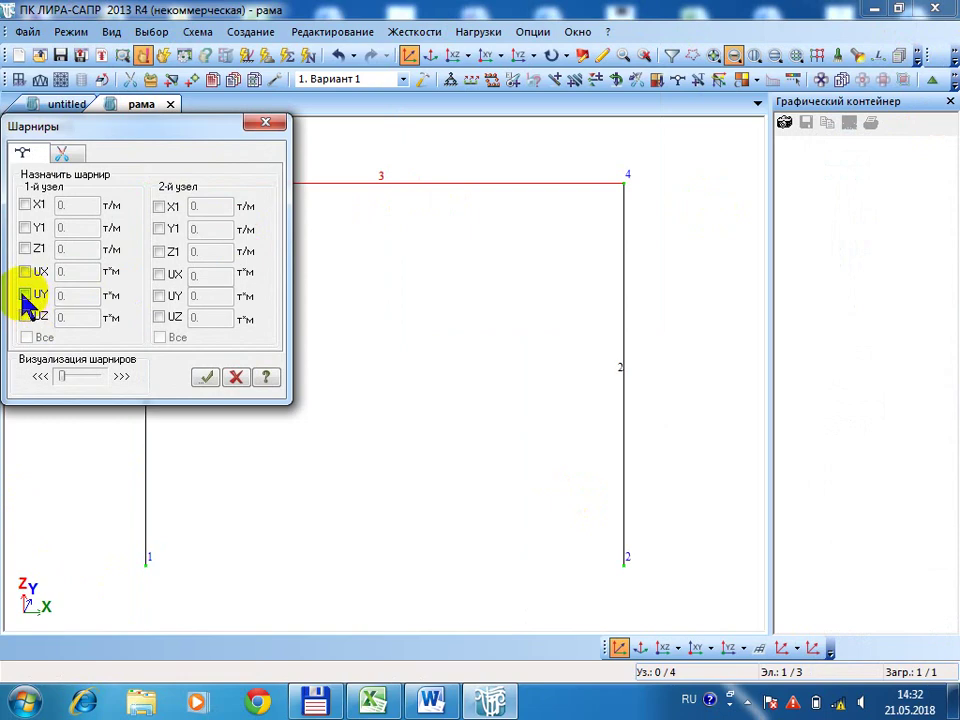
pyautogui.click(24, 296)
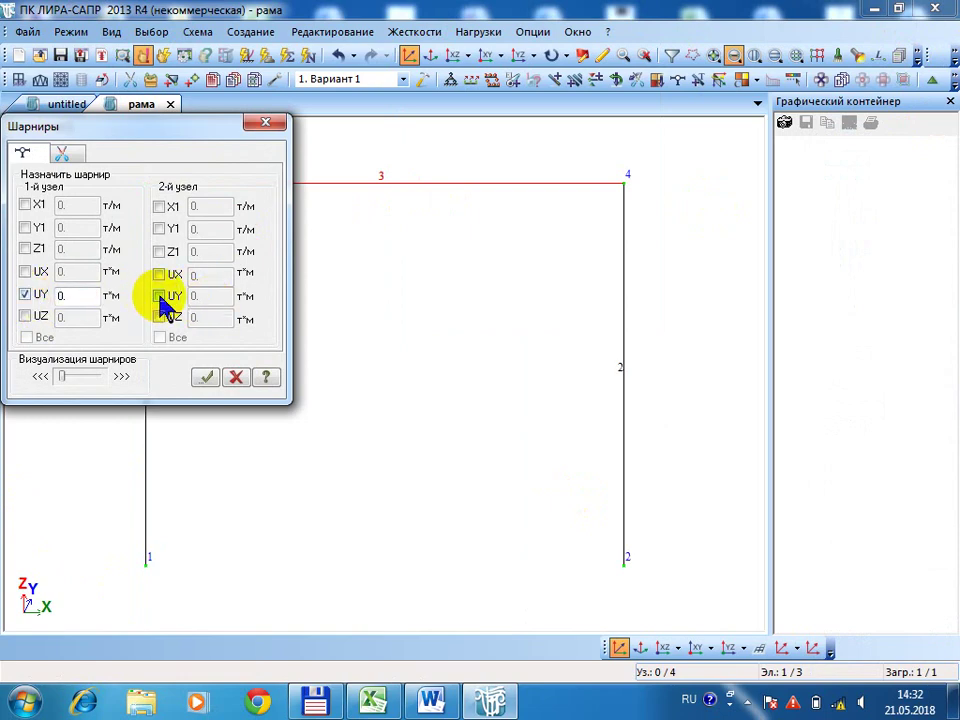
pyautogui.click(158, 297)
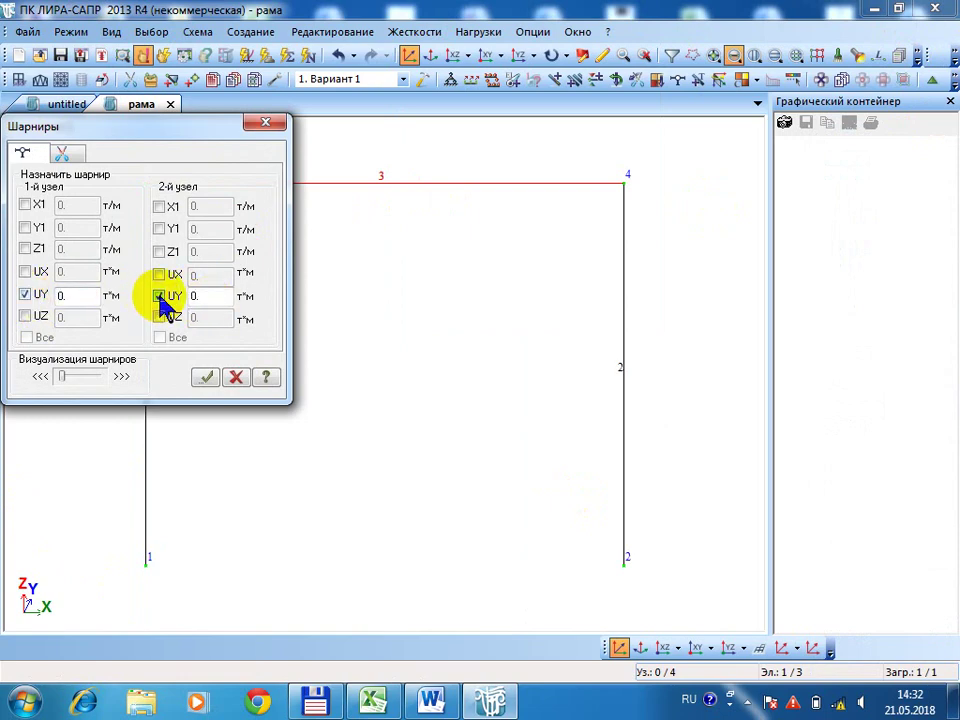
pyautogui.click(204, 378)
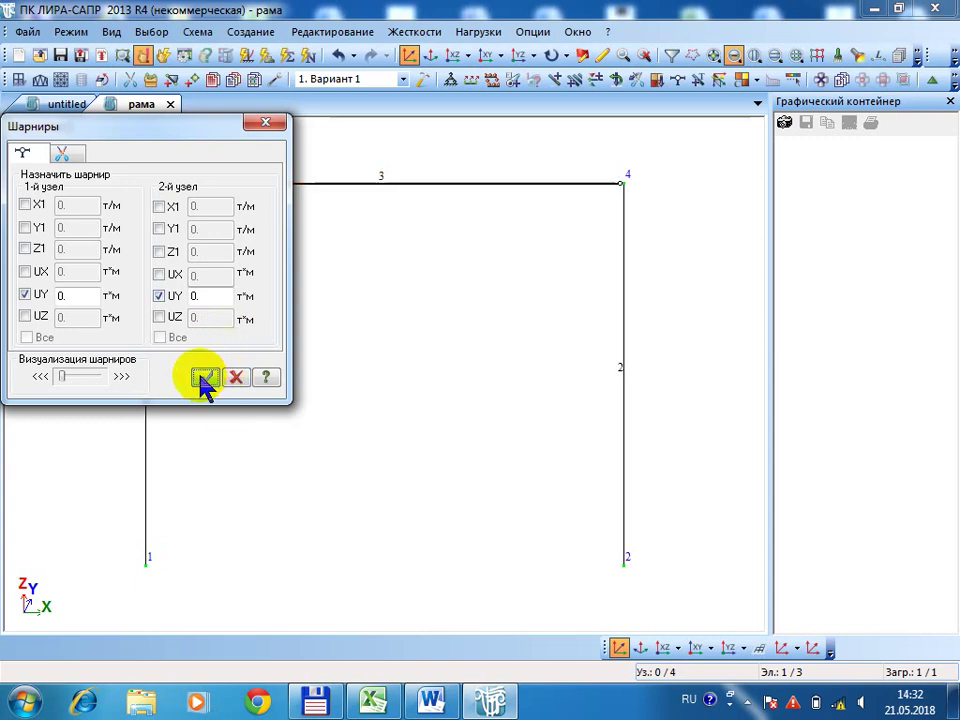
pyautogui.click(266, 122)
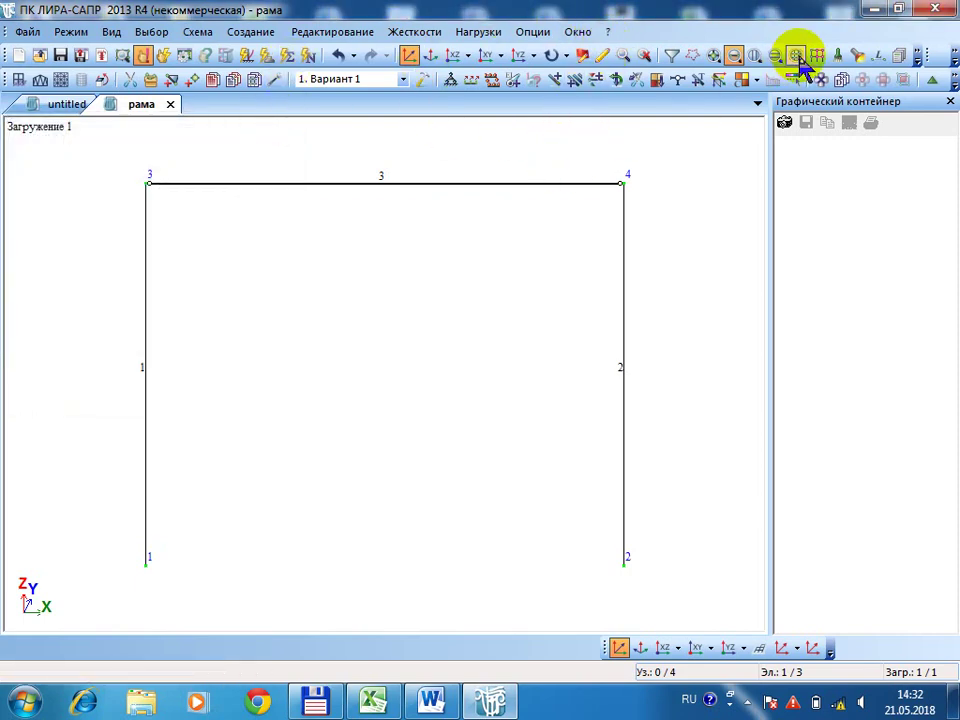
# Examine the element information of the horizontal beam, including its finite element type, length and centroid coordinates.
pyautogui.click(860, 57)
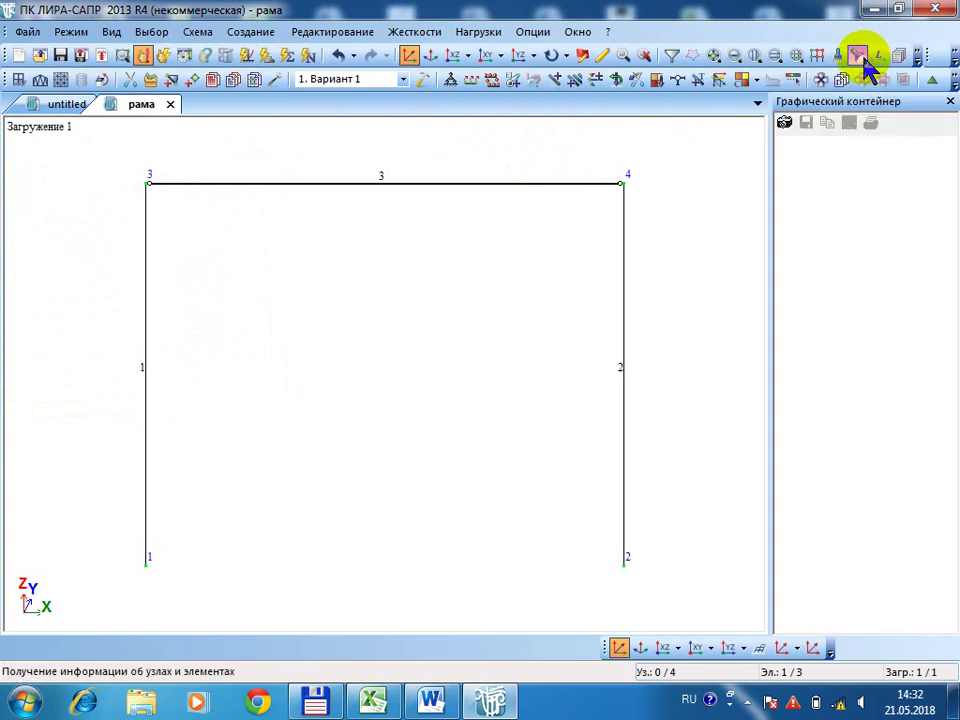
pyautogui.click(349, 190)
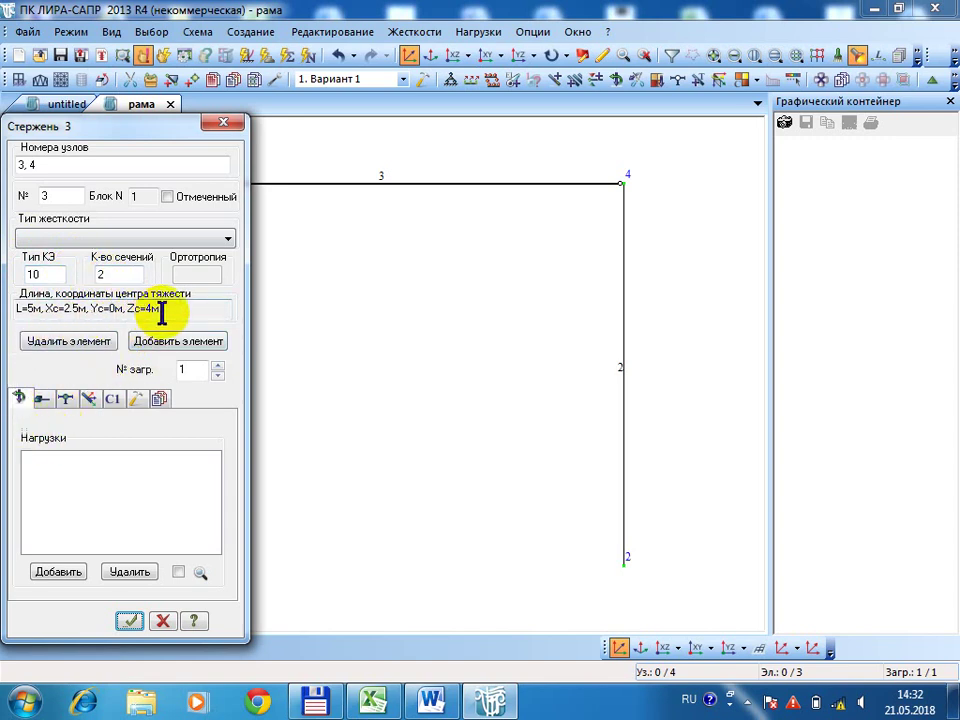
pyautogui.click(223, 123)
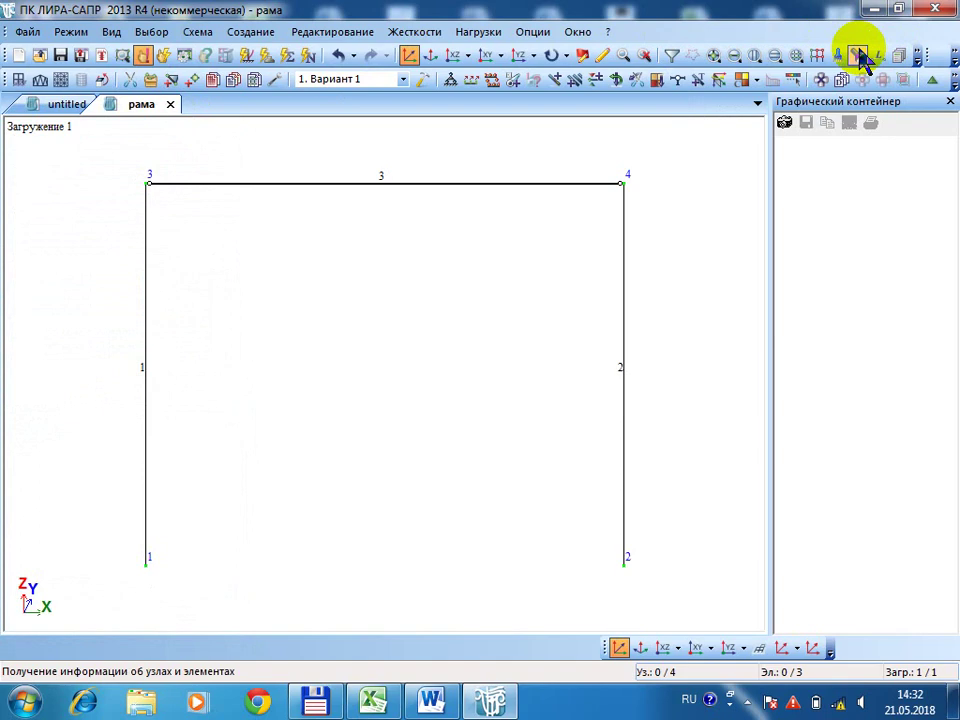
# Pack the scheme with stitching at 0.0001 m accuracy and deleted nodes and elements excluded.
pyautogui.click(197, 31)
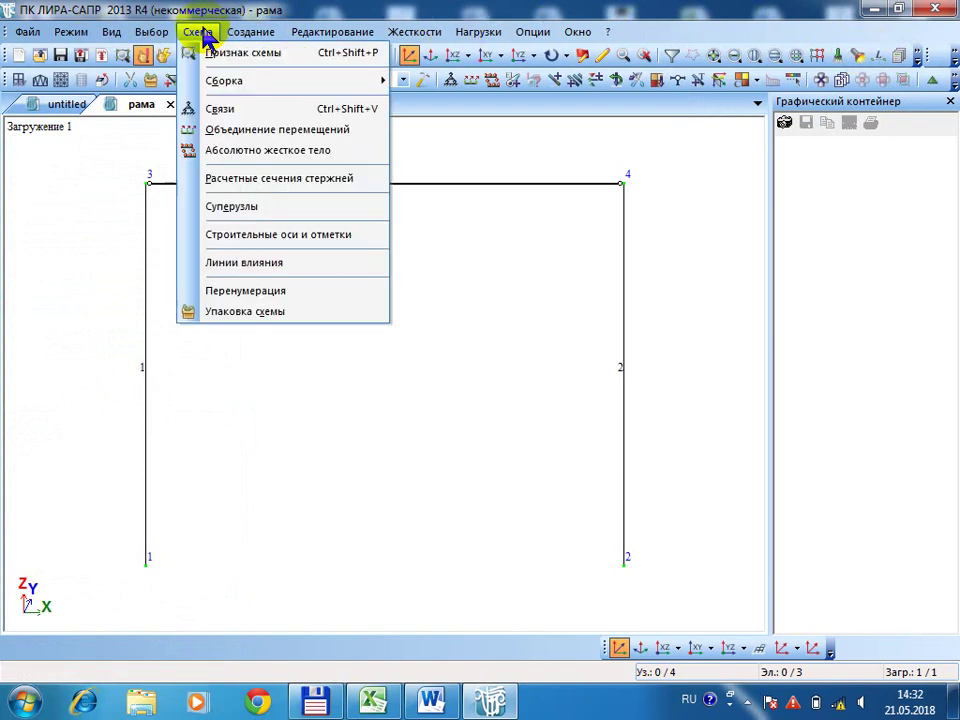
pyautogui.click(249, 312)
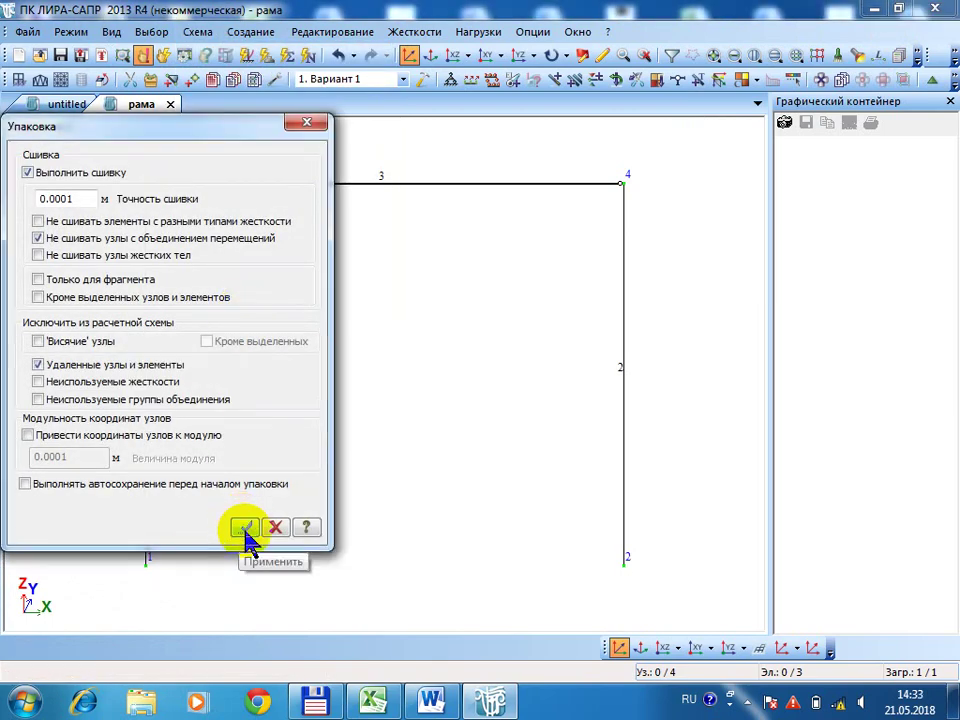
pyautogui.click(245, 527)
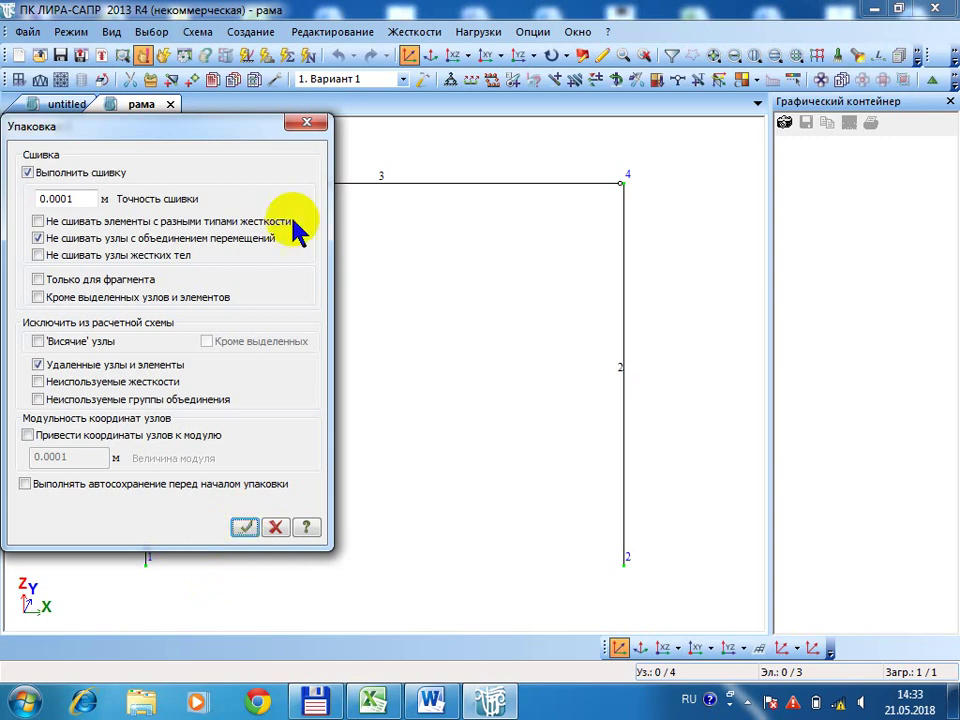
# Assign X and Z restraints to the two column base nodes, 1 and 2.
pyautogui.click(304, 125)
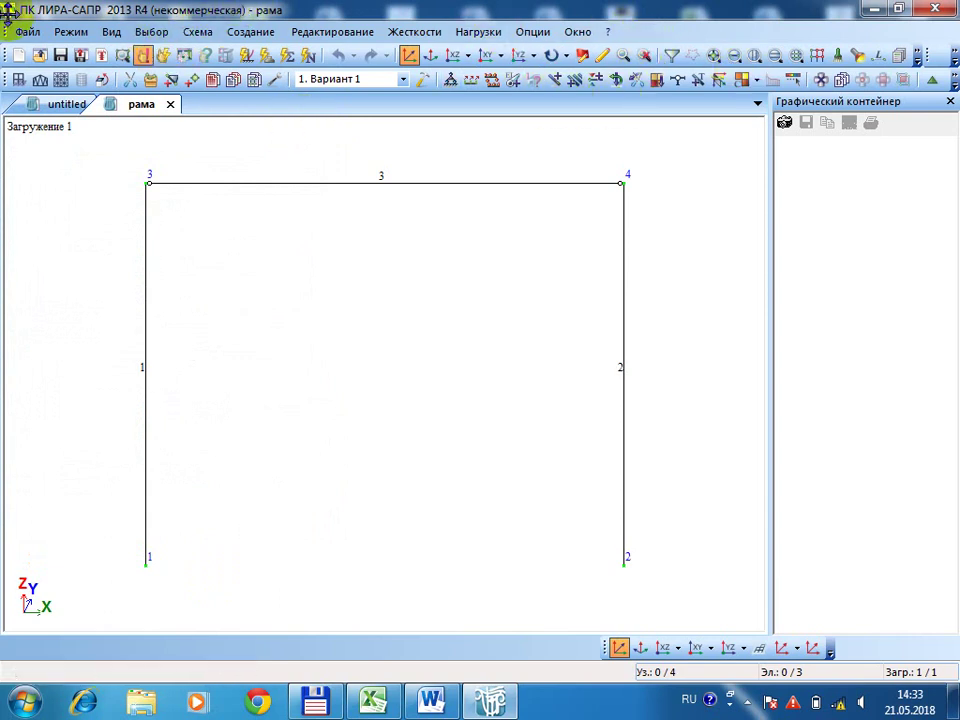
pyautogui.click(150, 32)
pyautogui.click(214, 108)
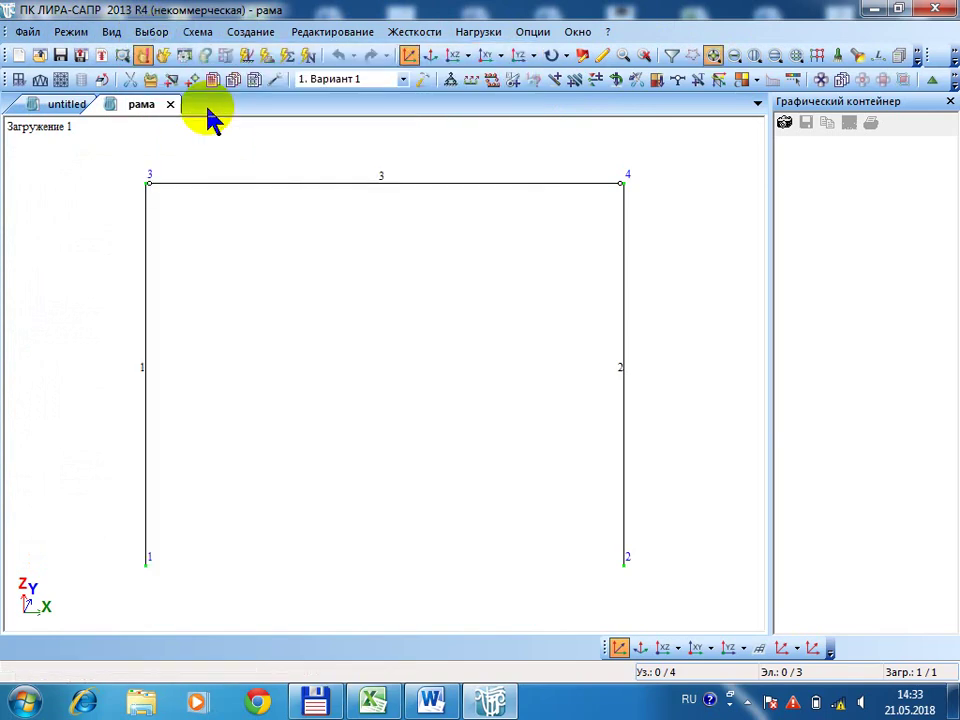
pyautogui.moveTo(184, 579); pyautogui.dragTo(127, 526)
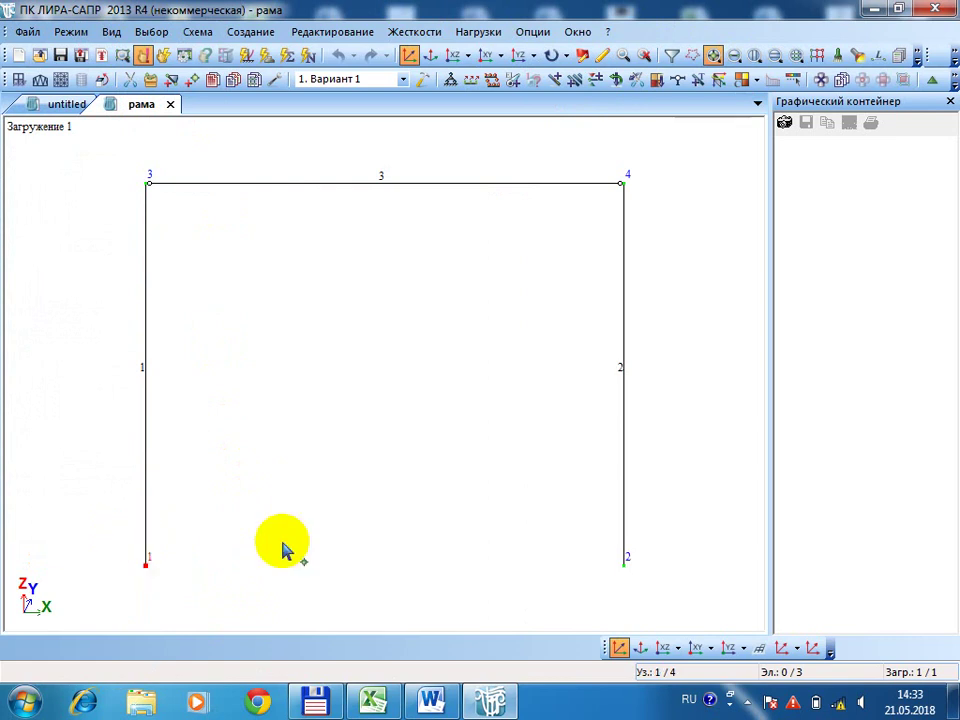
pyautogui.moveTo(615, 604); pyautogui.dragTo(659, 545)
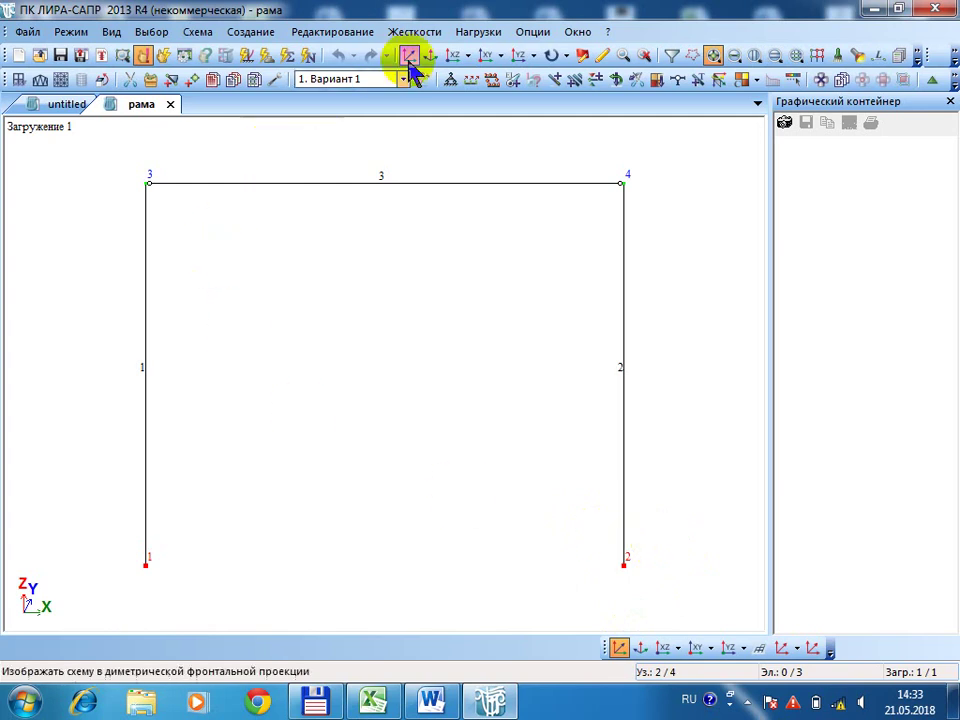
pyautogui.click(197, 32)
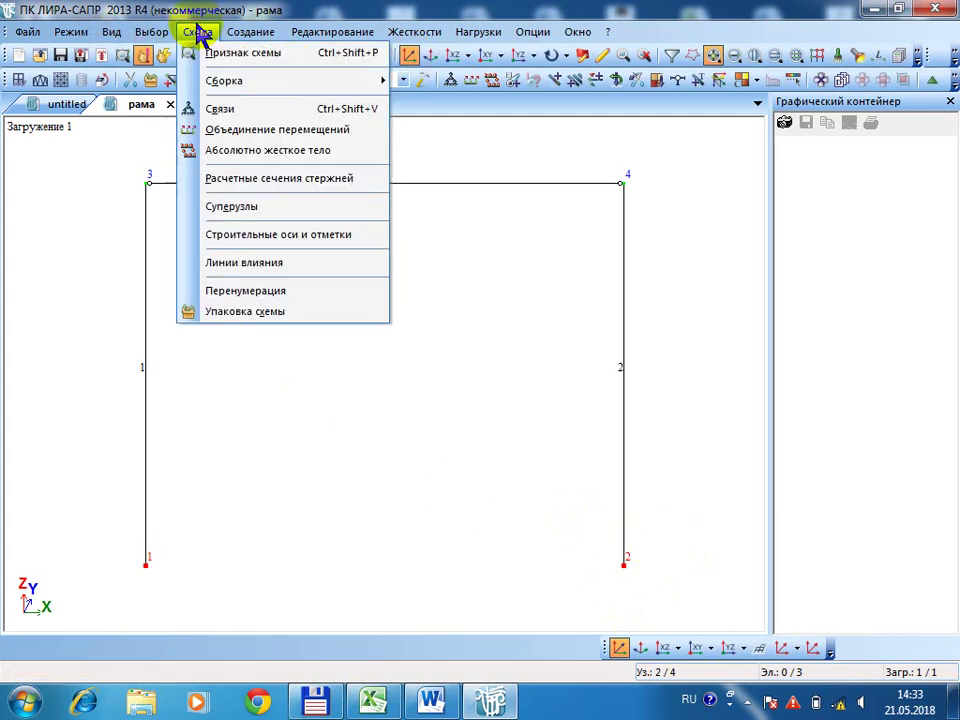
pyautogui.click(243, 112)
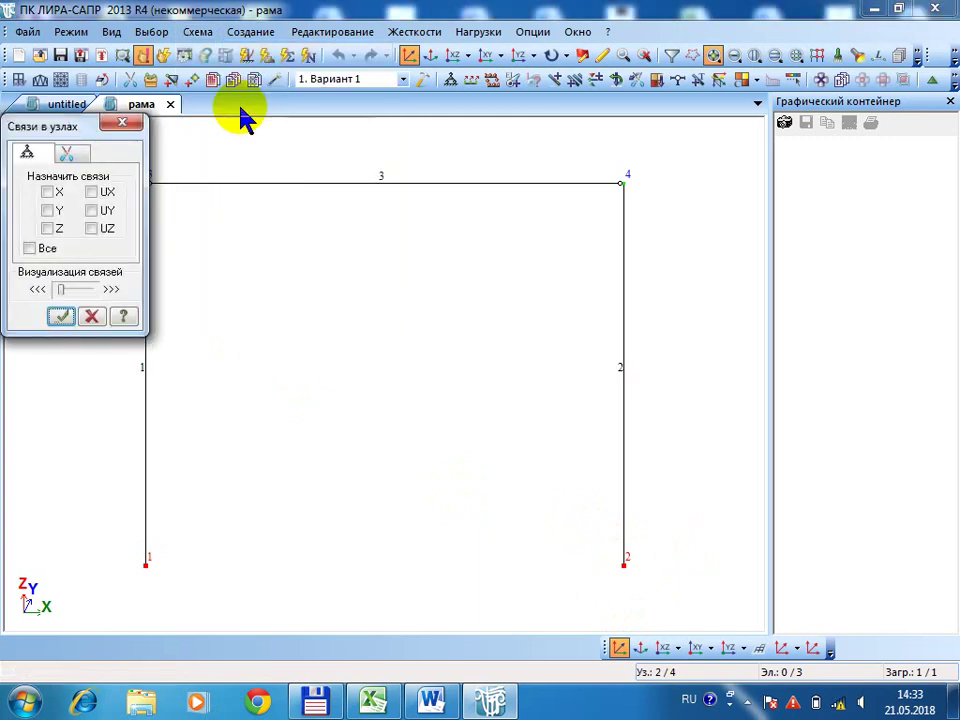
pyautogui.click(47, 193)
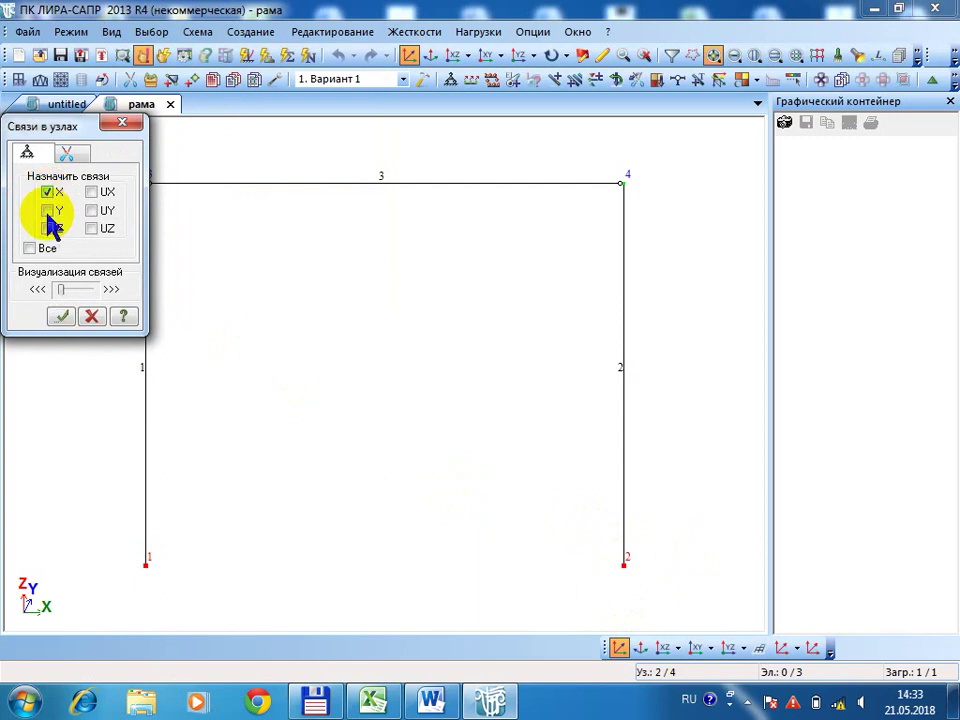
pyautogui.click(61, 317)
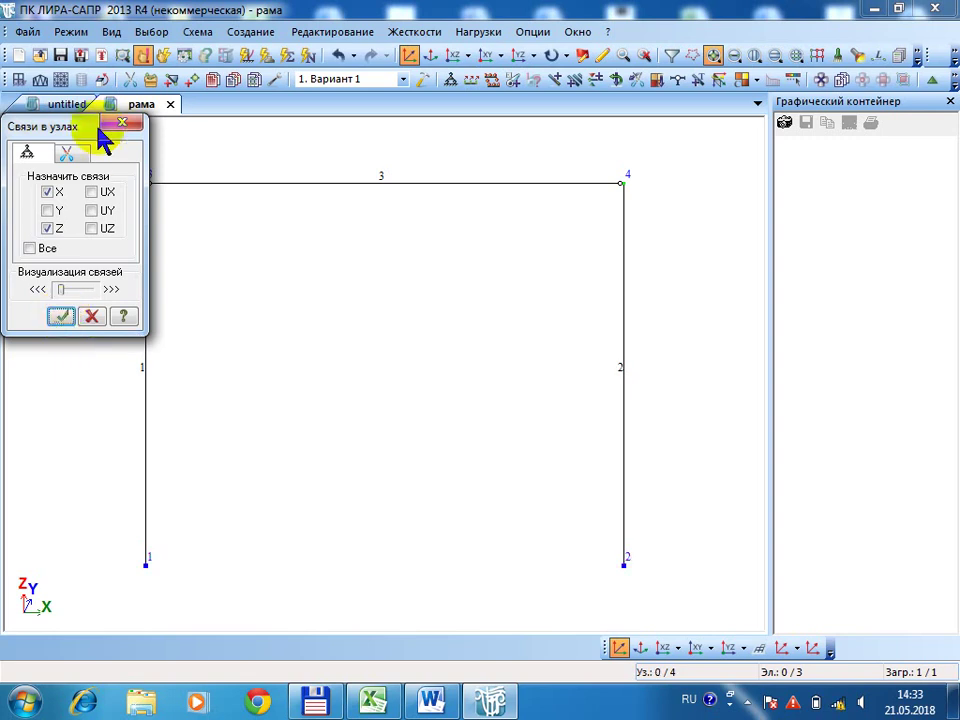
pyautogui.click(123, 125)
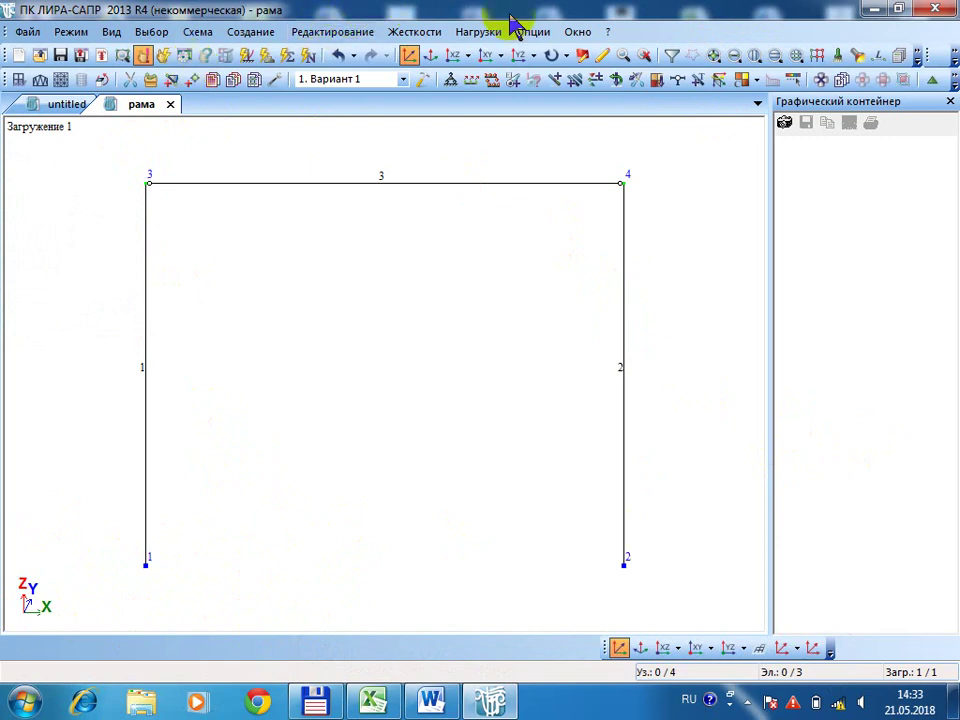
# Add a square steel stiffness type from the metal sections database, using the "Сталь горячекатаная квадратная" assortment and the 20 x 20 profile.
pyautogui.click(427, 32)
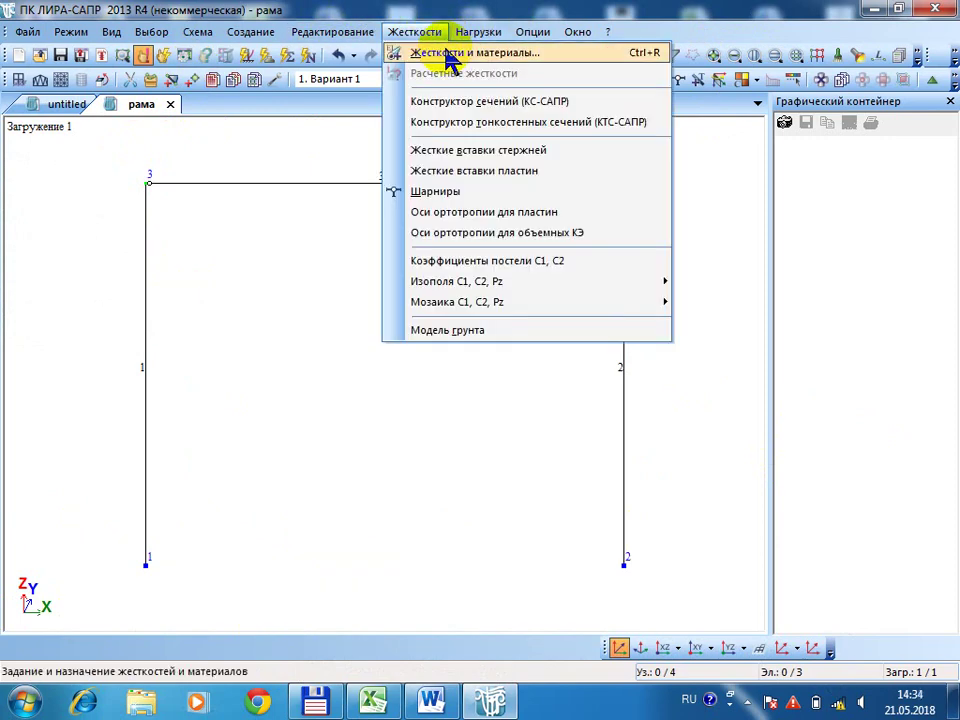
pyautogui.click(446, 54)
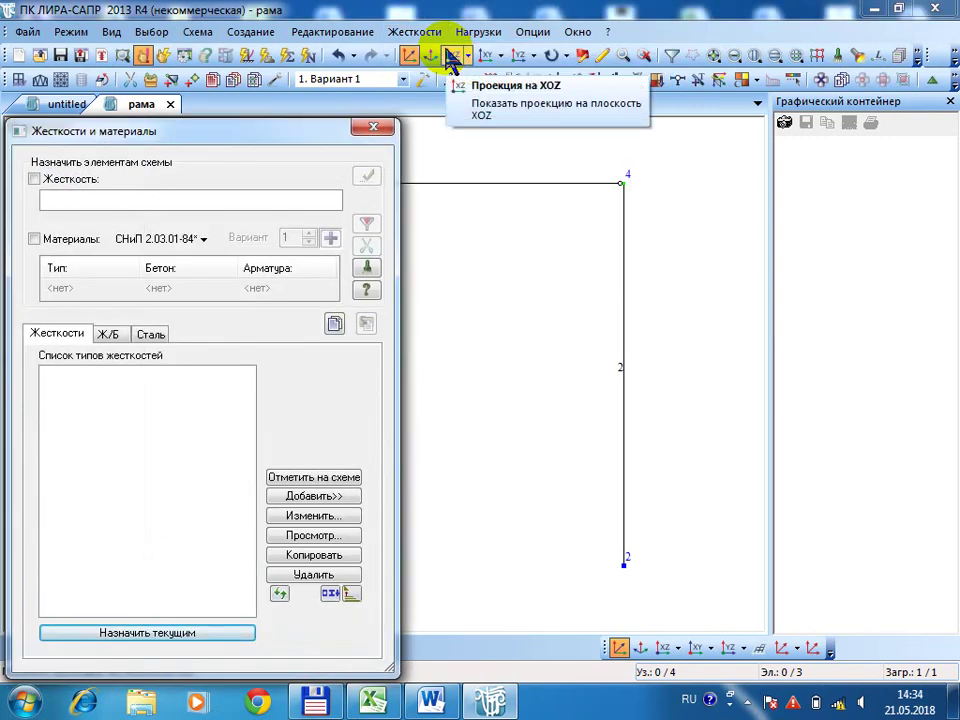
pyautogui.click(316, 497)
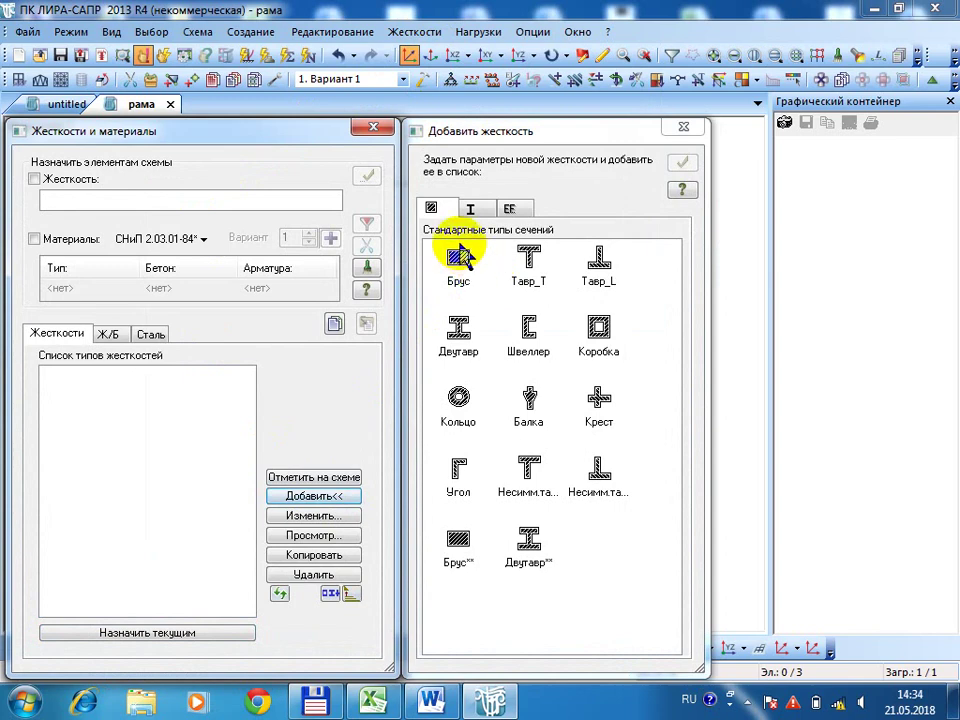
pyautogui.click(479, 205)
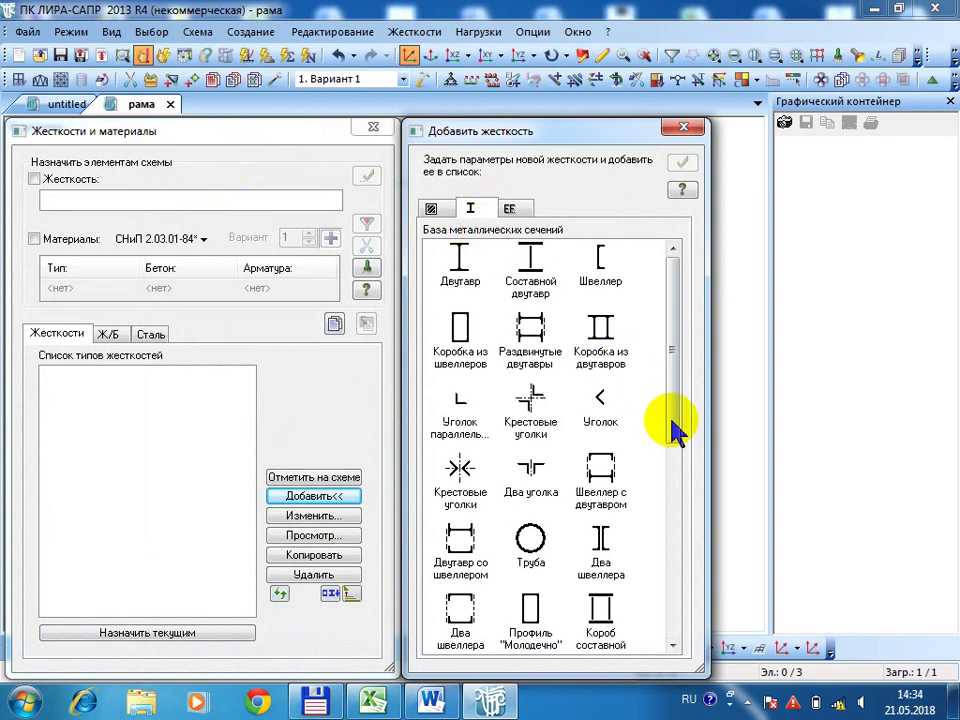
pyautogui.moveTo(672, 425); pyautogui.dragTo(673, 508)
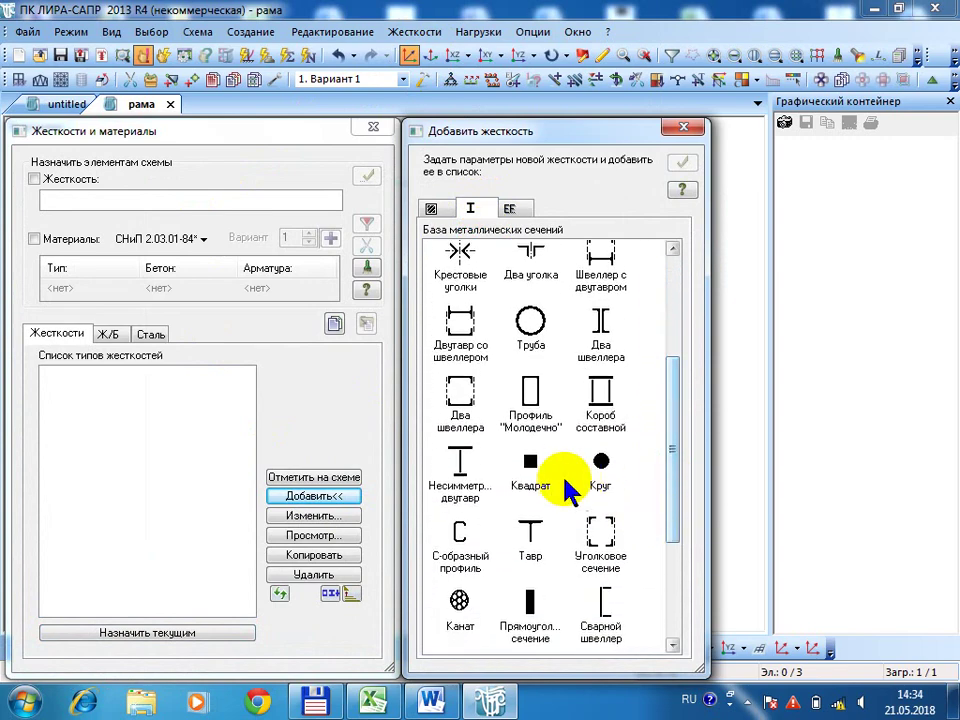
pyautogui.click(533, 462)
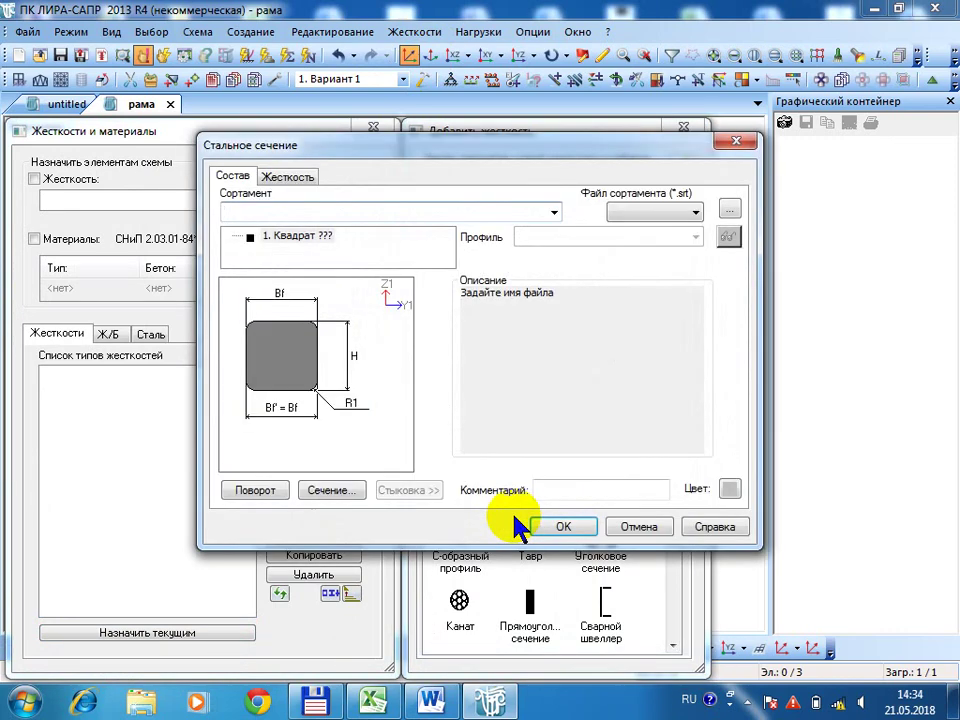
pyautogui.click(553, 213)
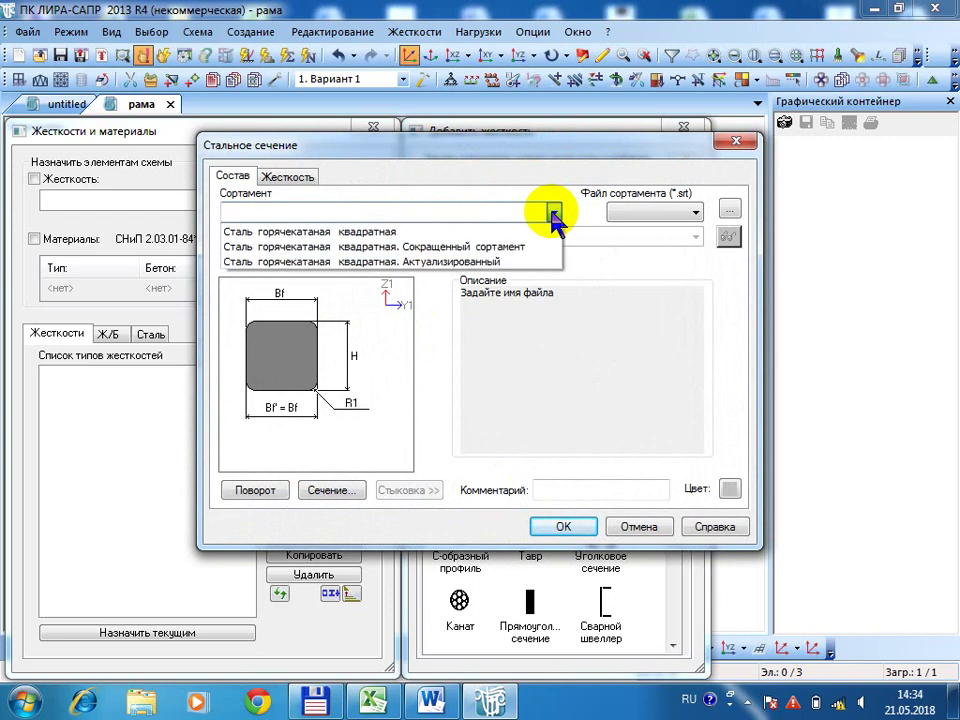
pyautogui.click(537, 232)
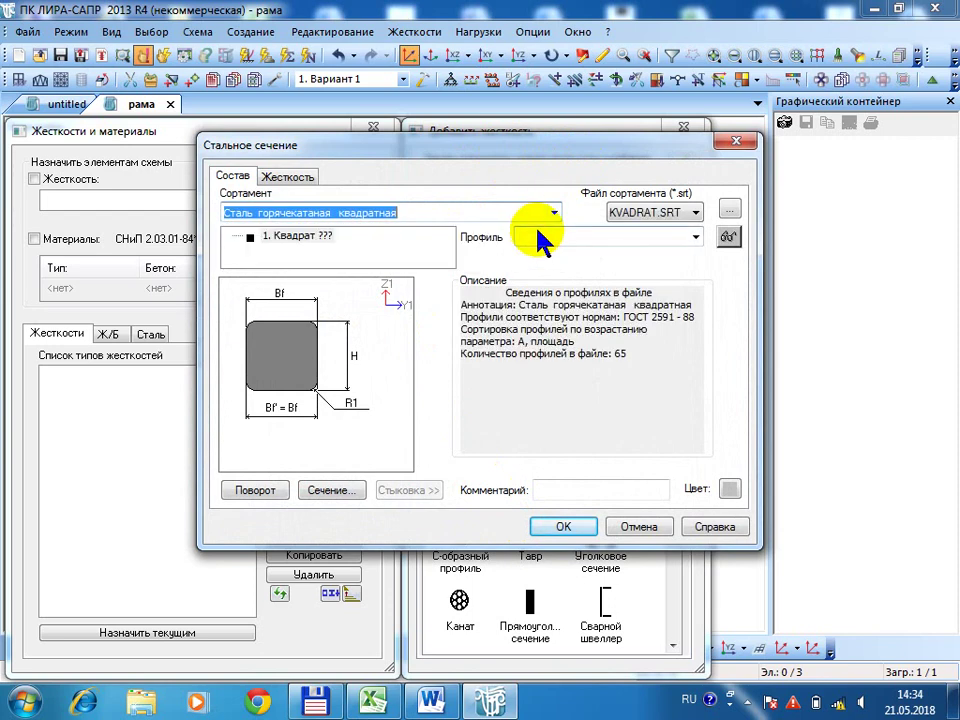
pyautogui.click(695, 237)
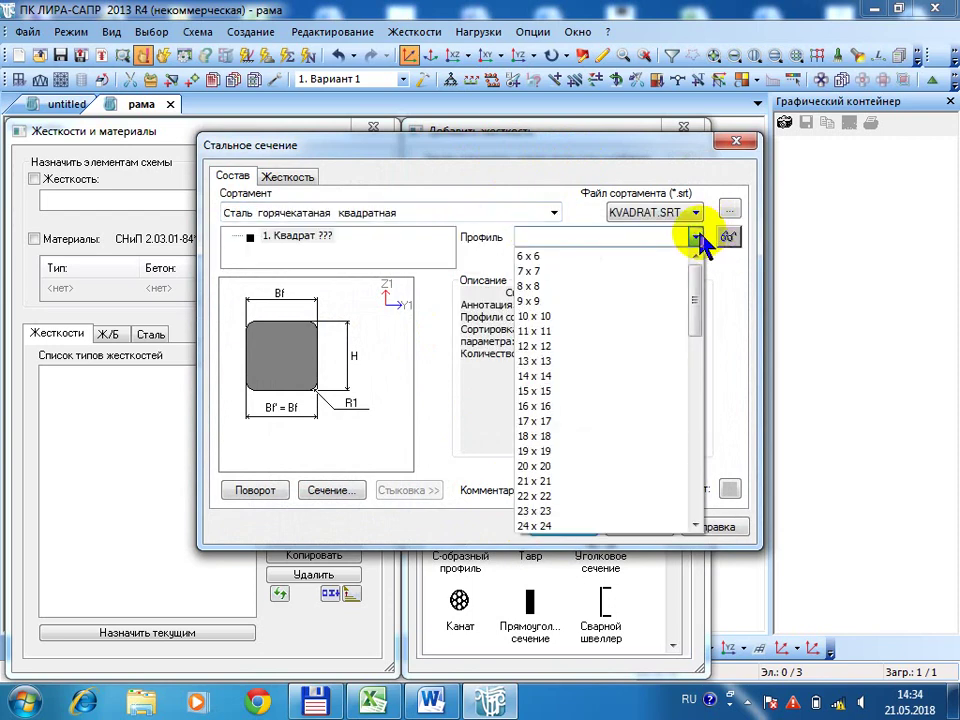
pyautogui.click(594, 466)
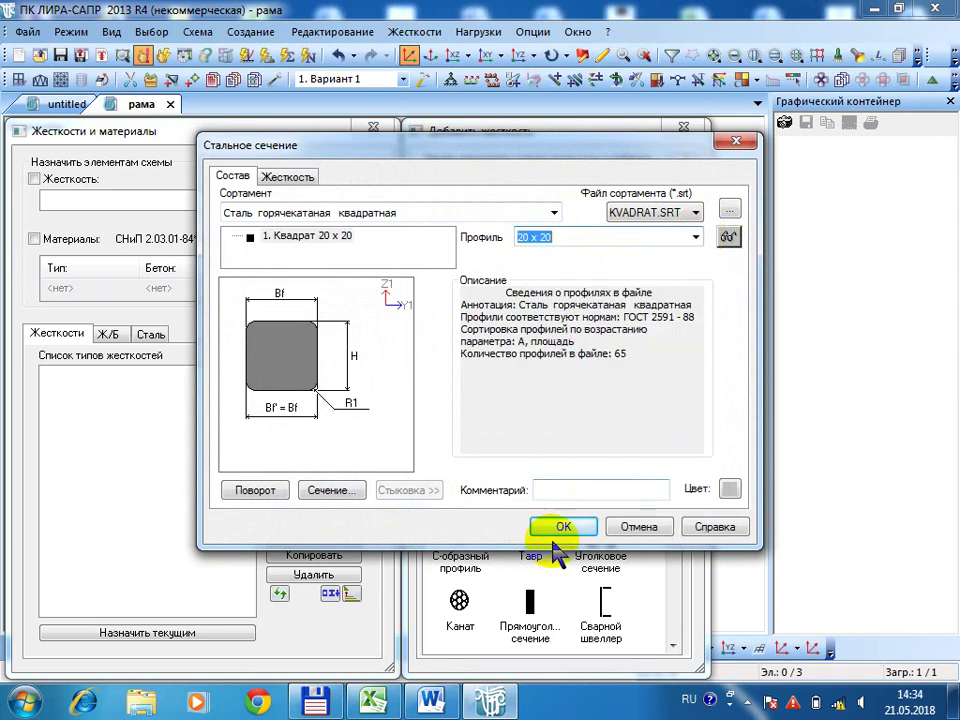
pyautogui.click(561, 527)
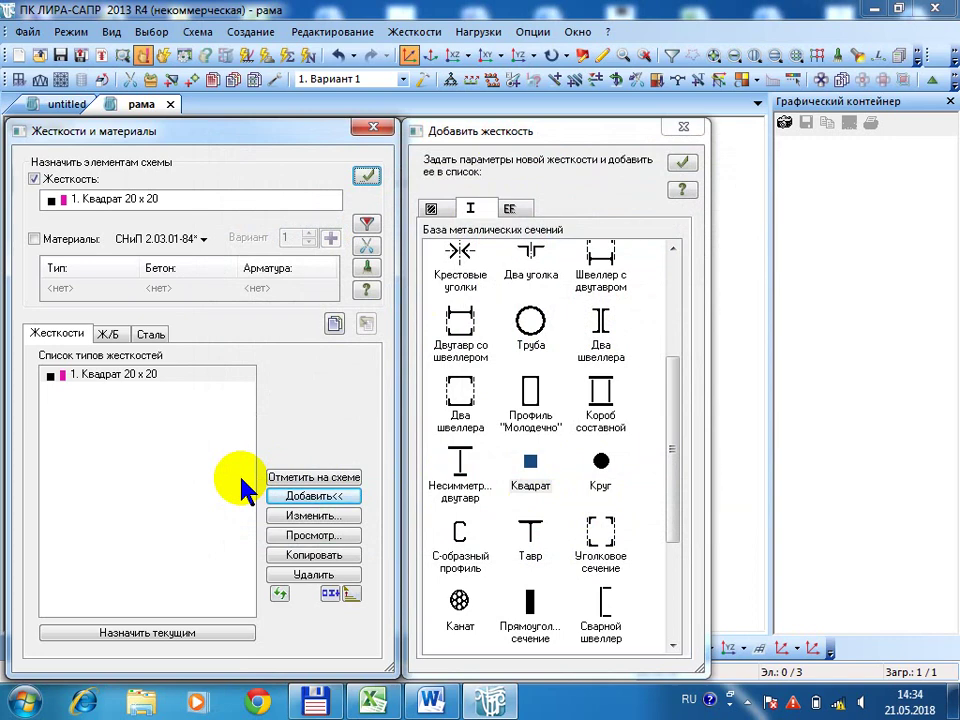
pyautogui.click(686, 131)
# Assign the "Квадрат 20 x 20" stiffness to all three elements of the frame.
pyautogui.moveTo(250, 131); pyautogui.dragTo(932, 289)
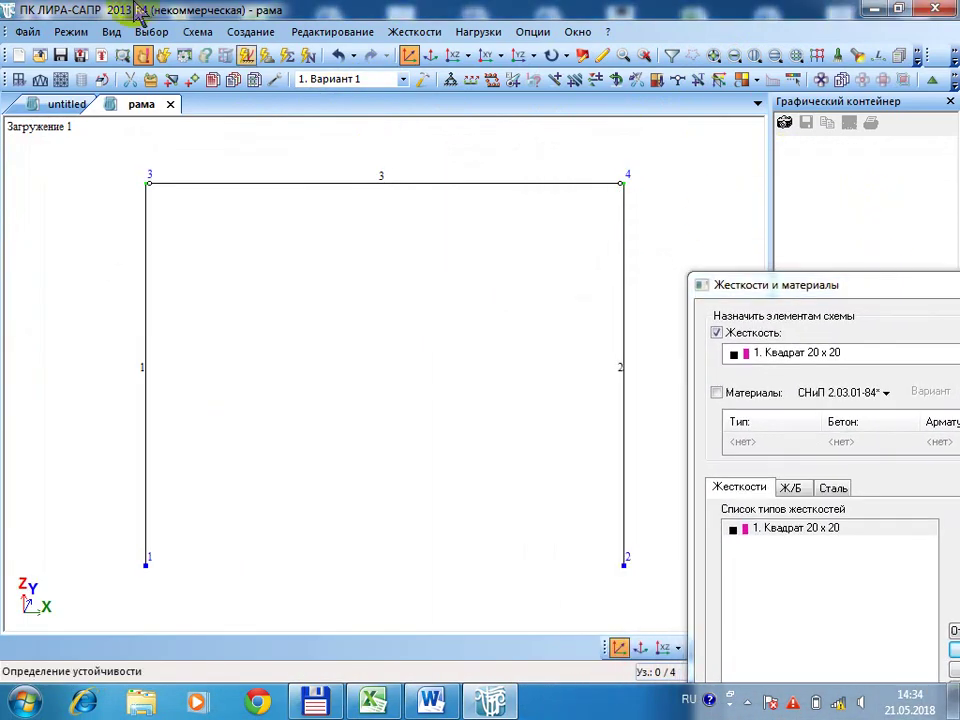
pyautogui.click(151, 32)
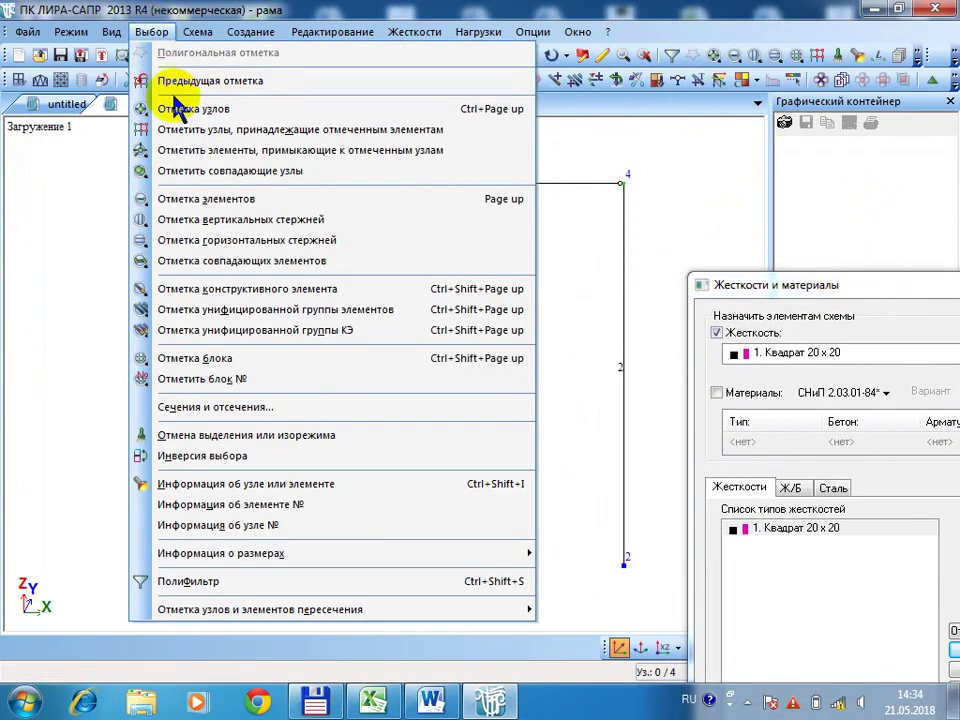
pyautogui.click(212, 201)
pyautogui.moveTo(115, 158); pyautogui.dragTo(658, 576)
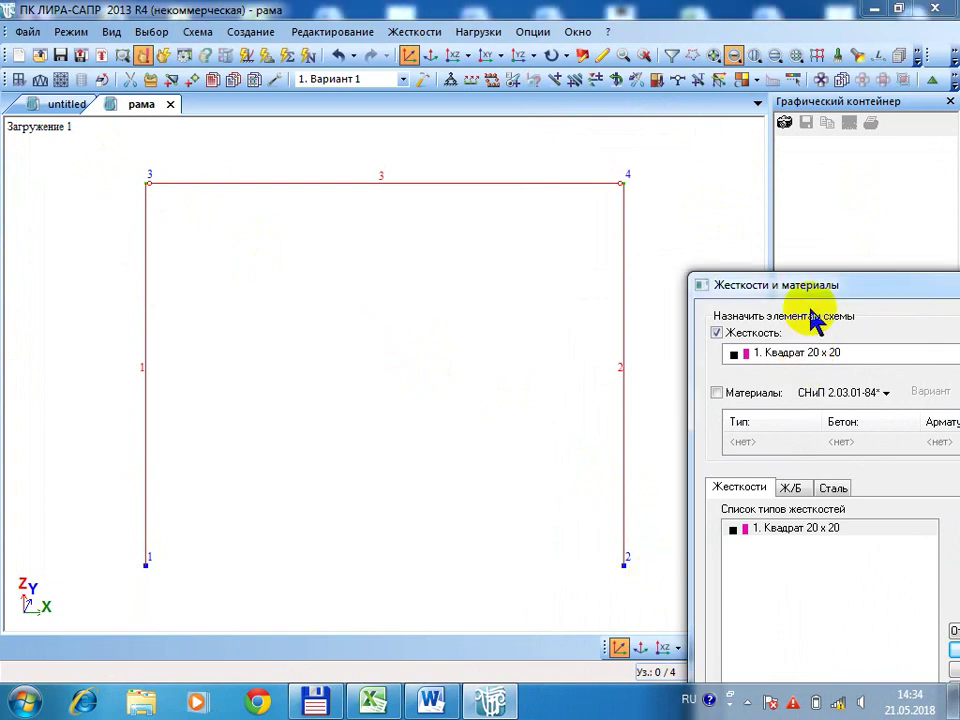
pyautogui.moveTo(831, 283); pyautogui.dragTo(375, 97)
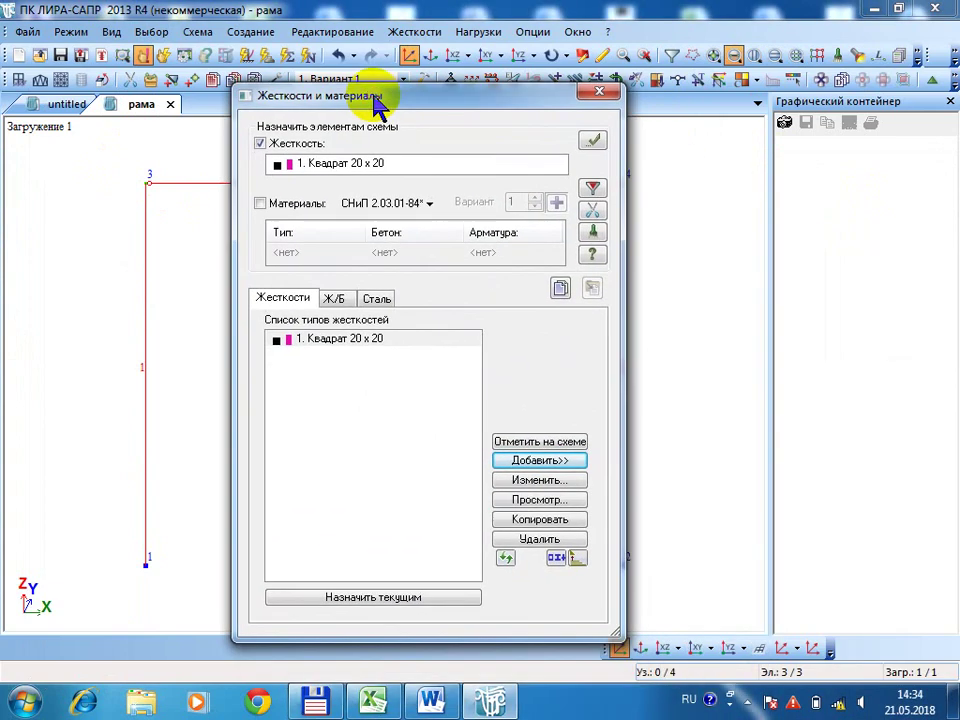
pyautogui.click(375, 345)
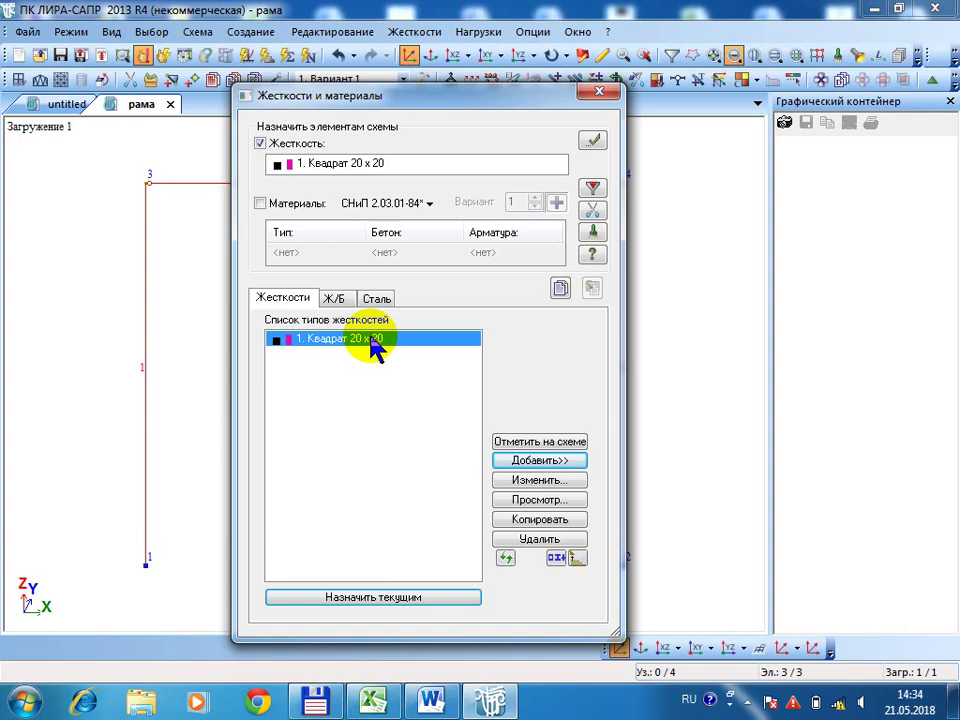
pyautogui.click(375, 598)
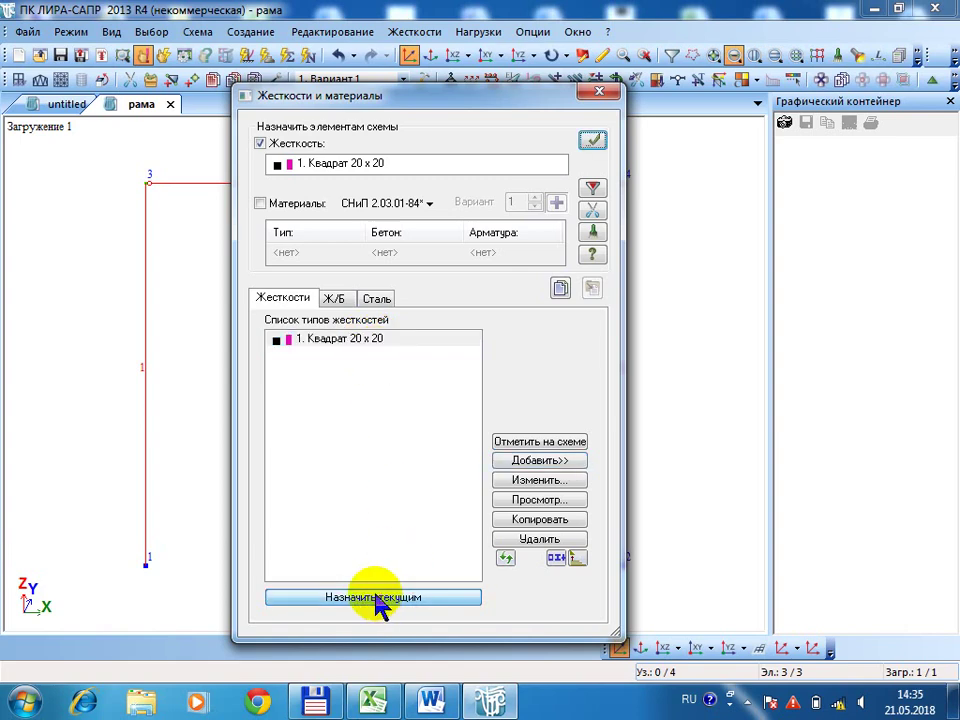
pyautogui.click(593, 143)
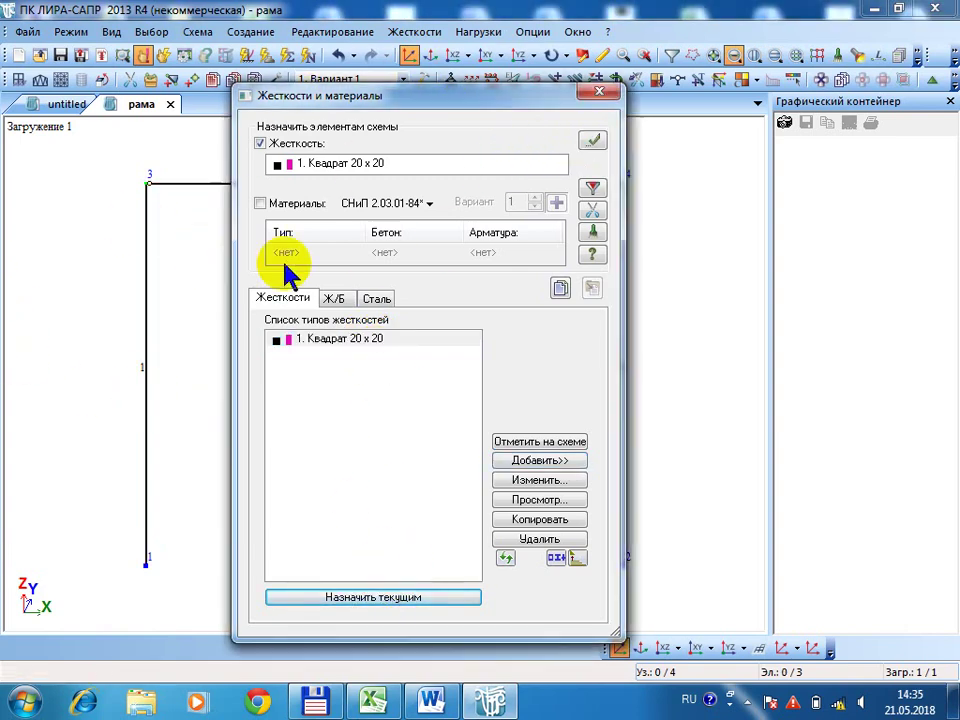
pyautogui.click(598, 95)
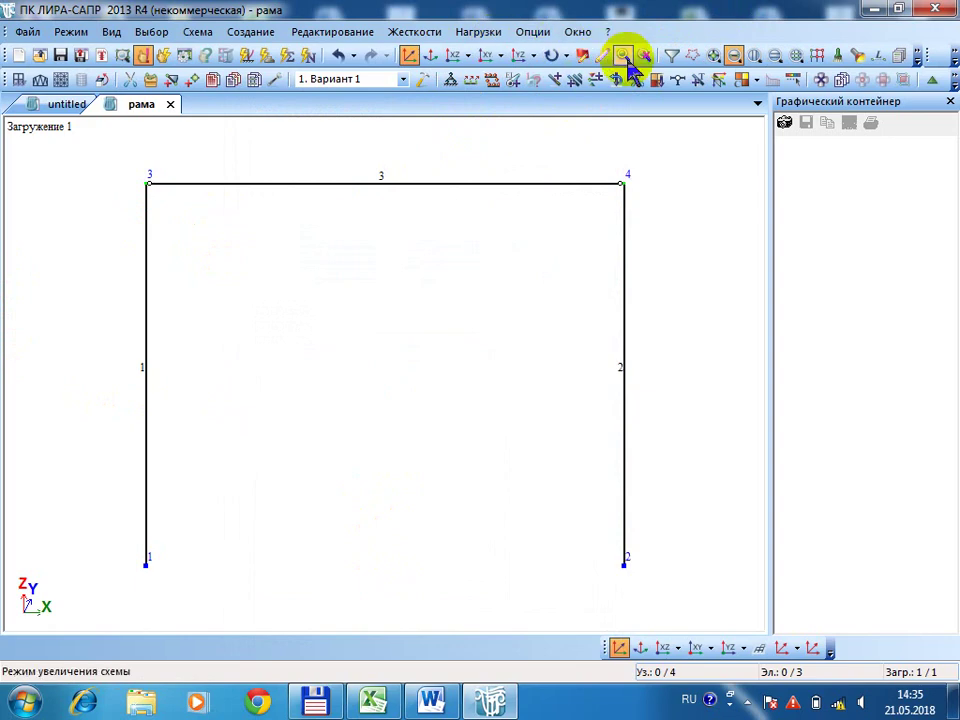
# Examine the stiffness type and properties of beam element 3, and the coordinates and restraints of base node 1.
pyautogui.click(855, 57)
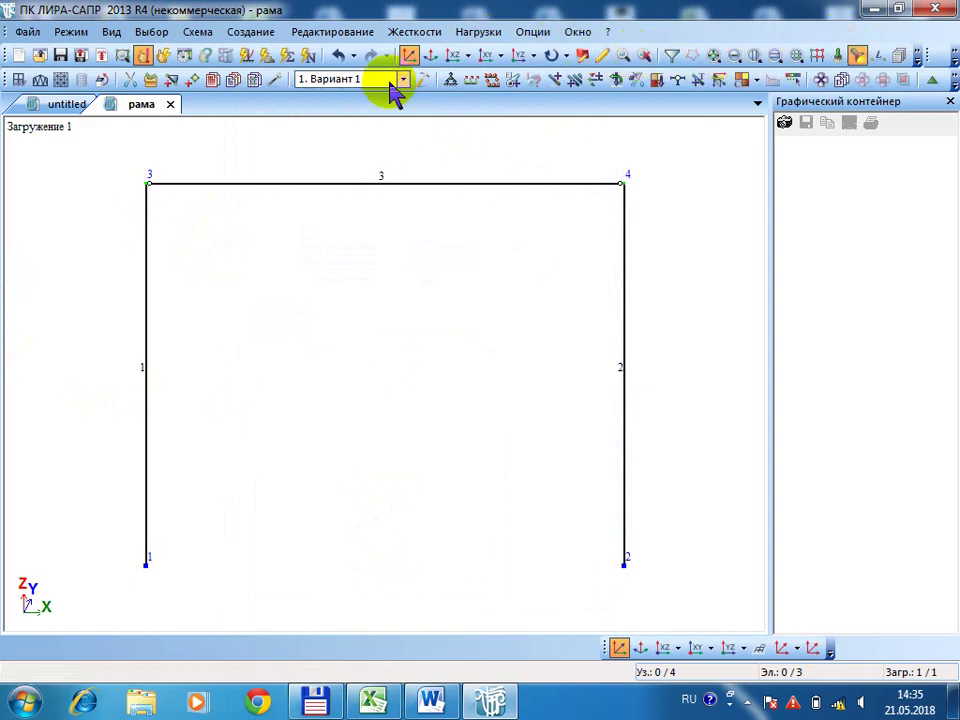
pyautogui.click(277, 185)
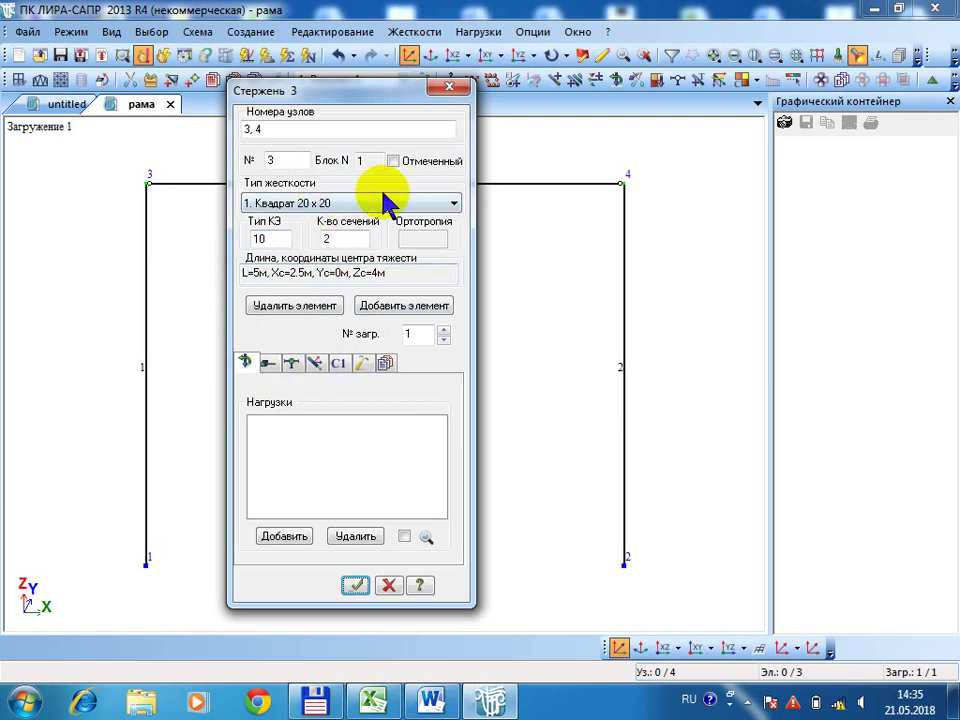
pyautogui.click(146, 210)
pyautogui.click(439, 214)
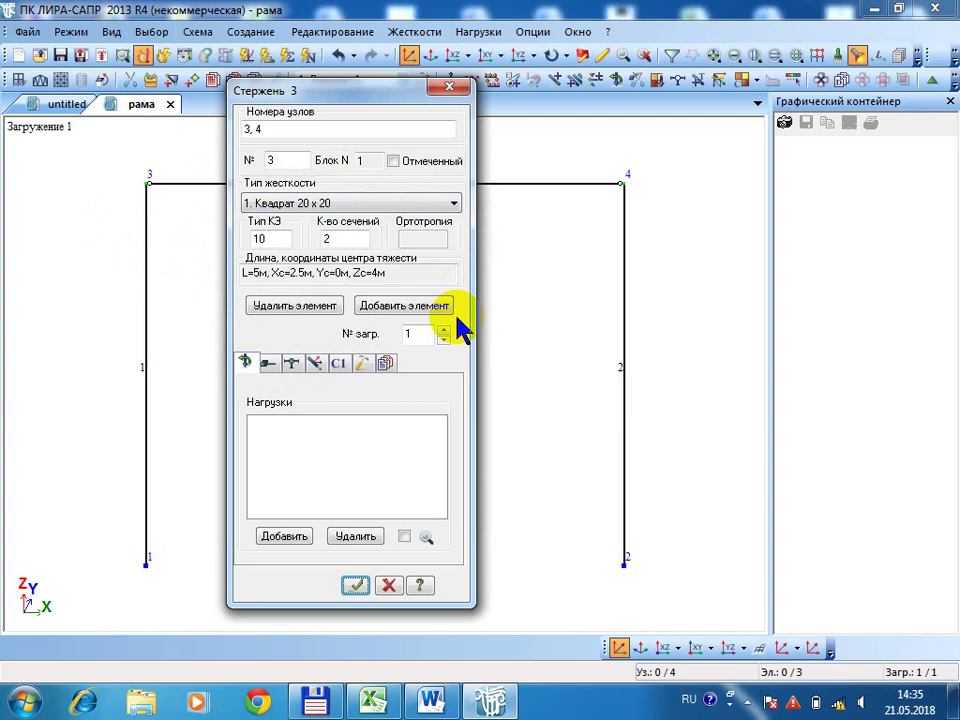
pyautogui.click(358, 588)
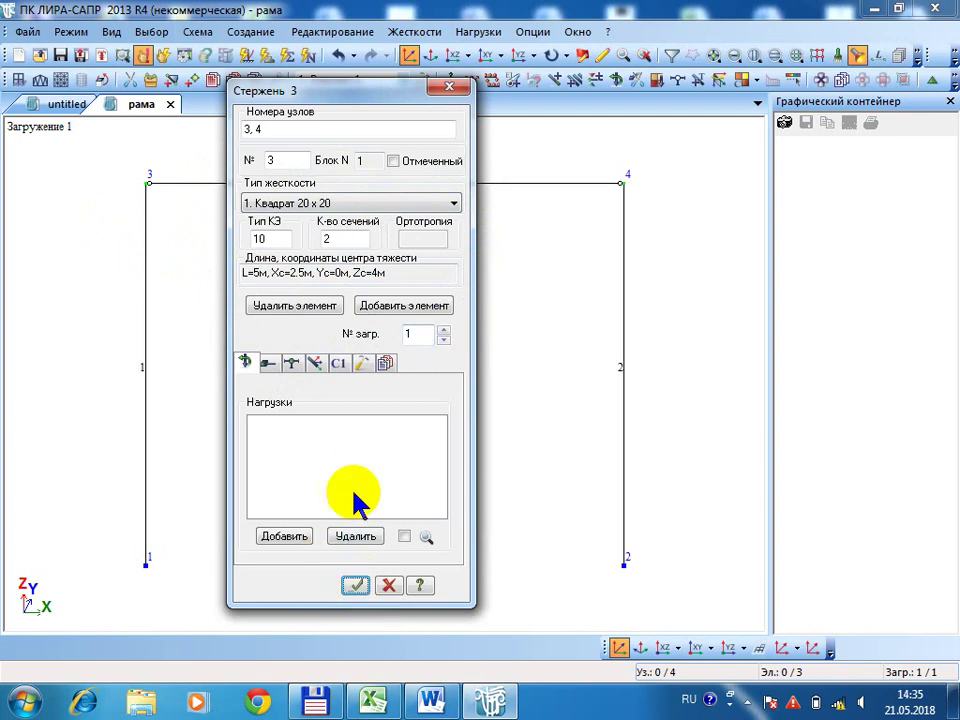
pyautogui.click(449, 87)
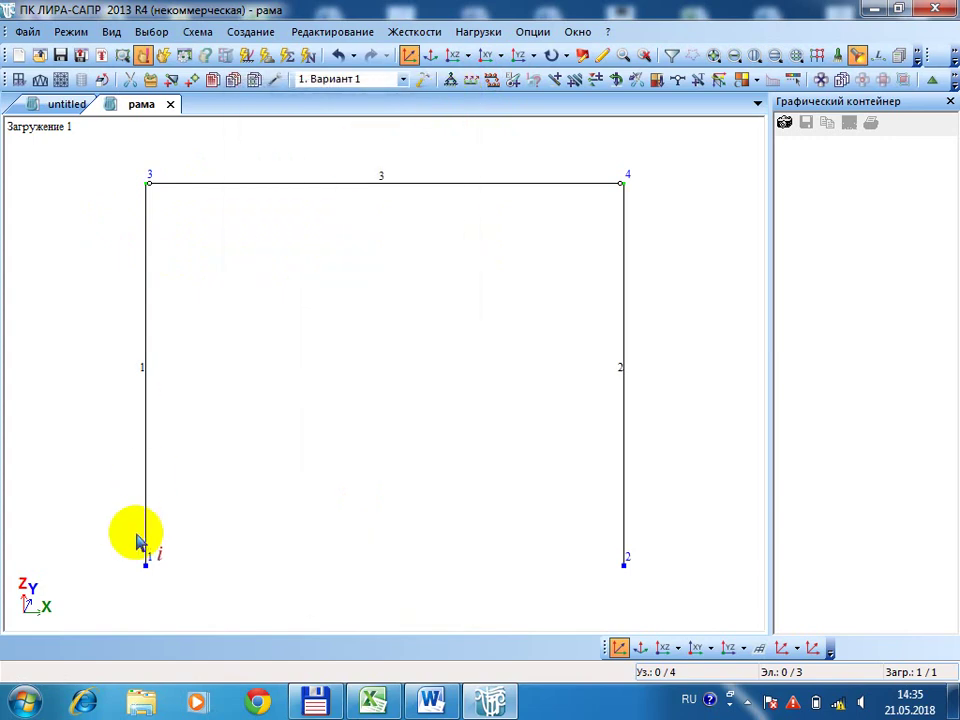
pyautogui.click(146, 566)
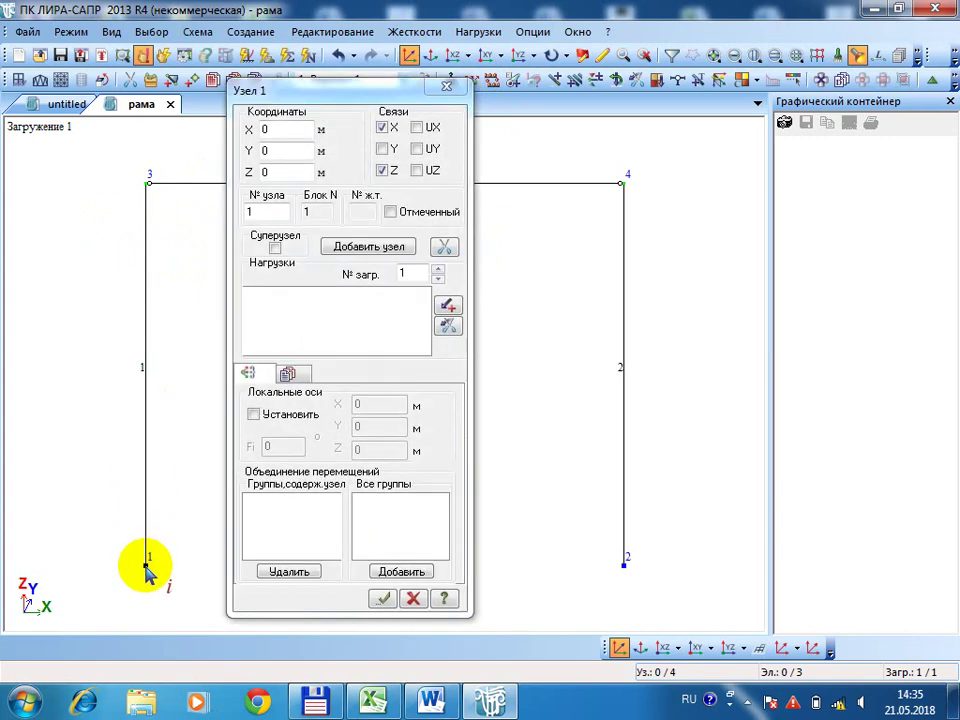
pyautogui.click(447, 90)
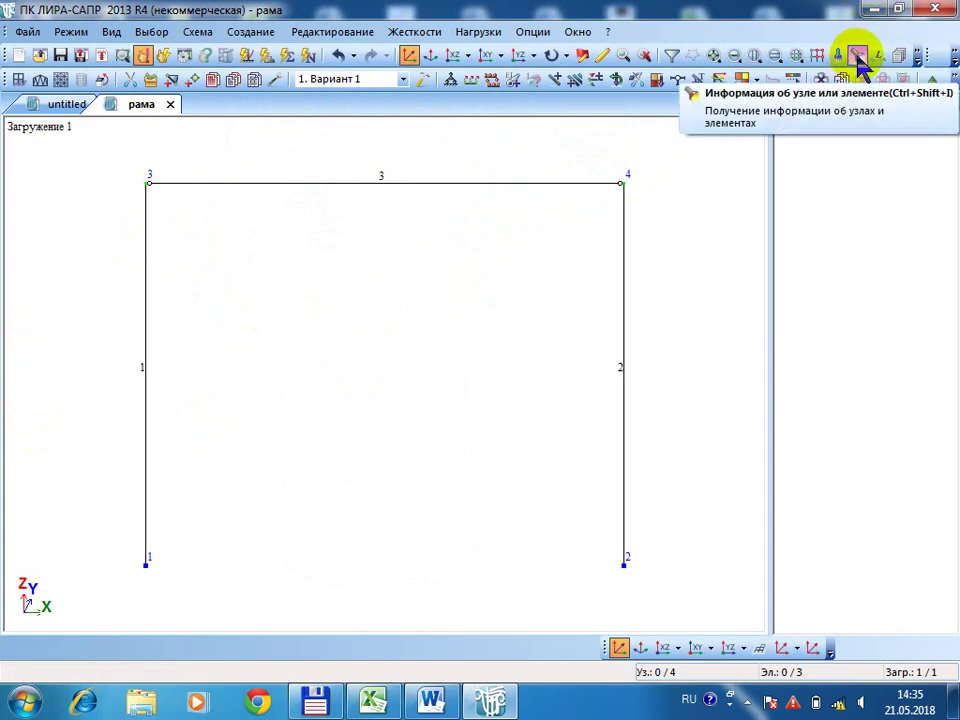
# Define a uniformly distributed rod load of 10 t/m along the global Z direction.
pyautogui.click(480, 33)
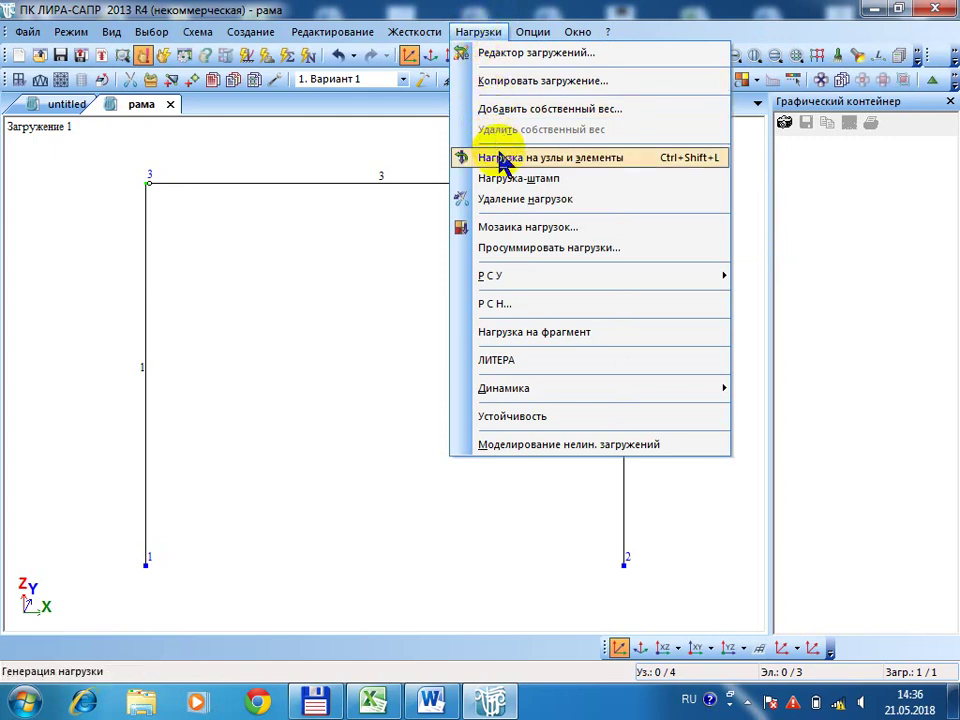
pyautogui.click(502, 160)
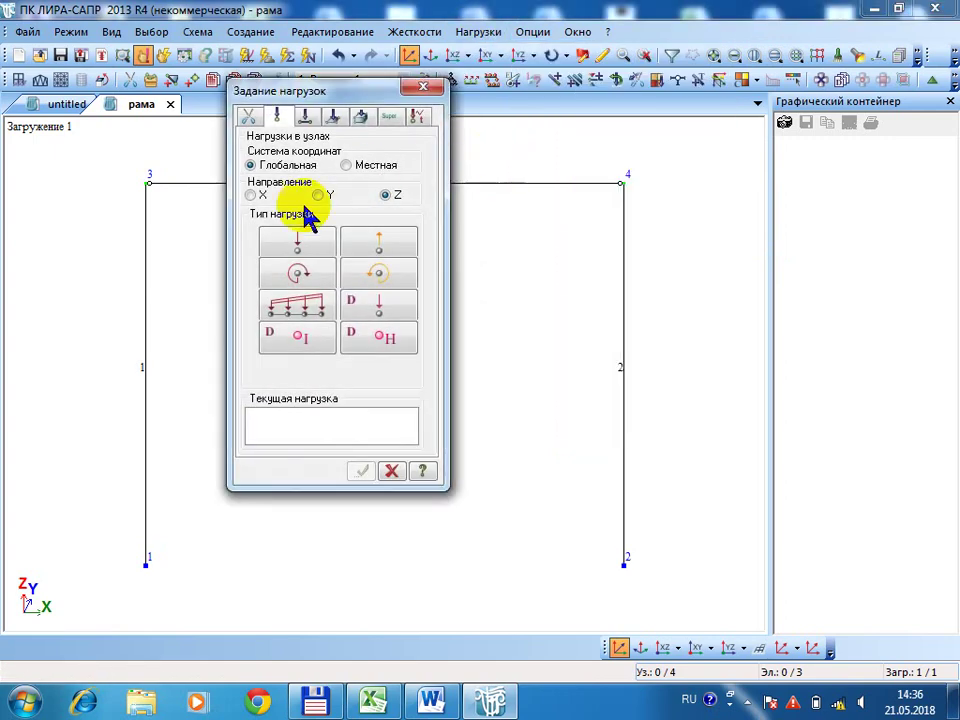
pyautogui.click(305, 117)
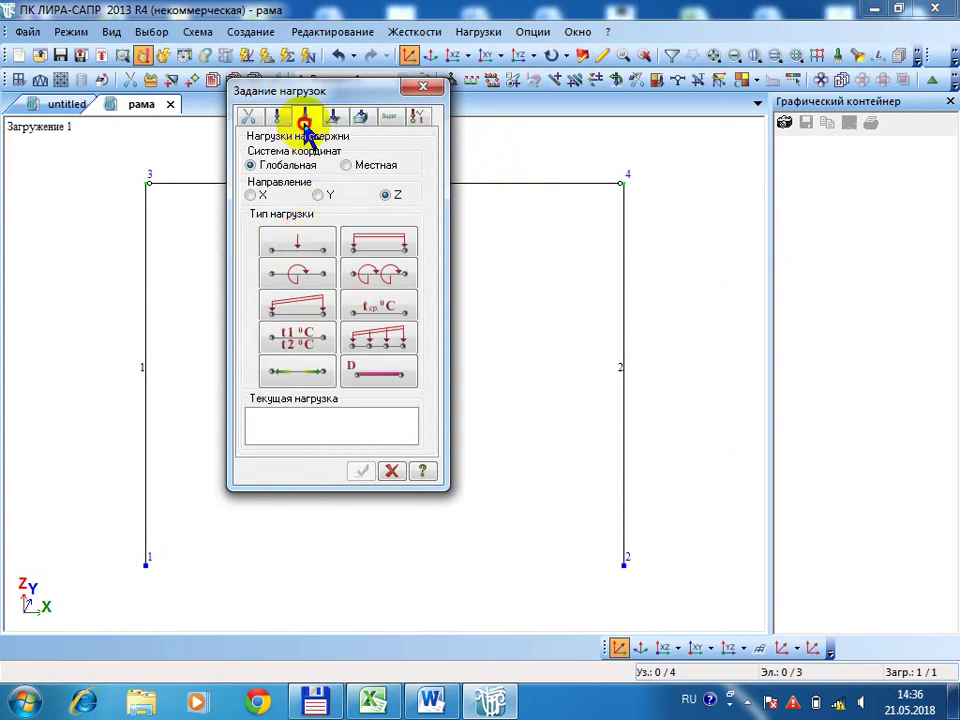
pyautogui.click(296, 242)
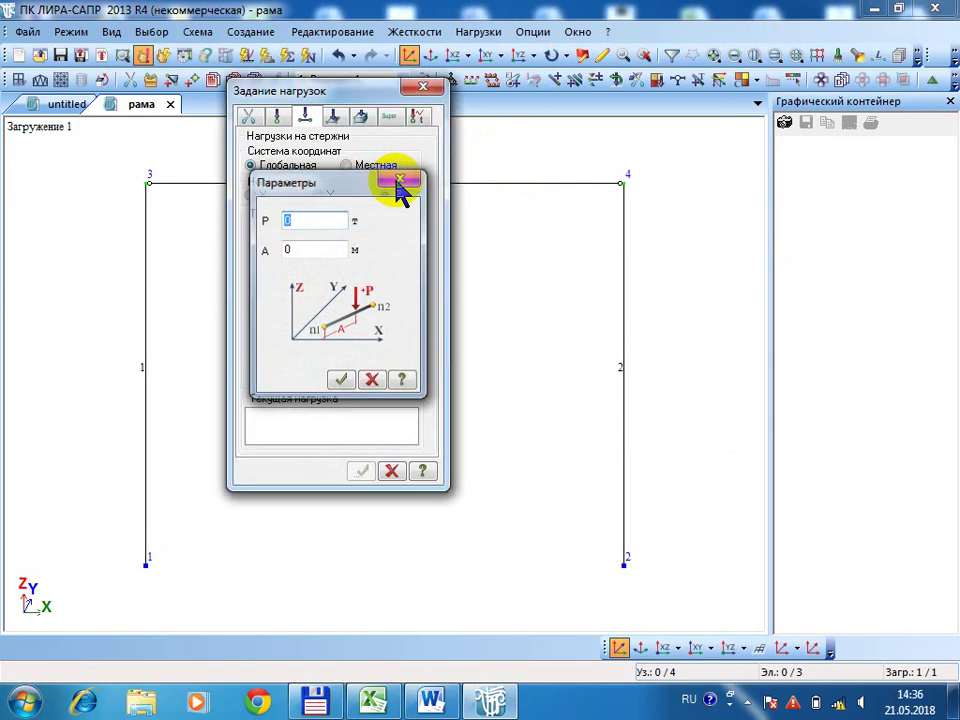
pyautogui.click(398, 179)
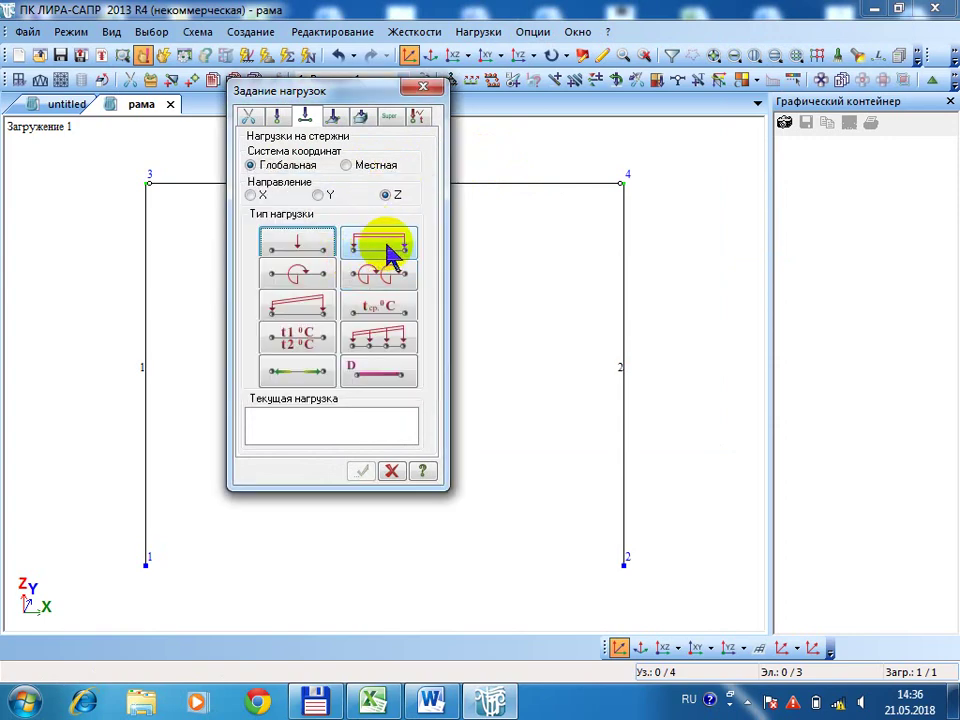
pyautogui.click(389, 252)
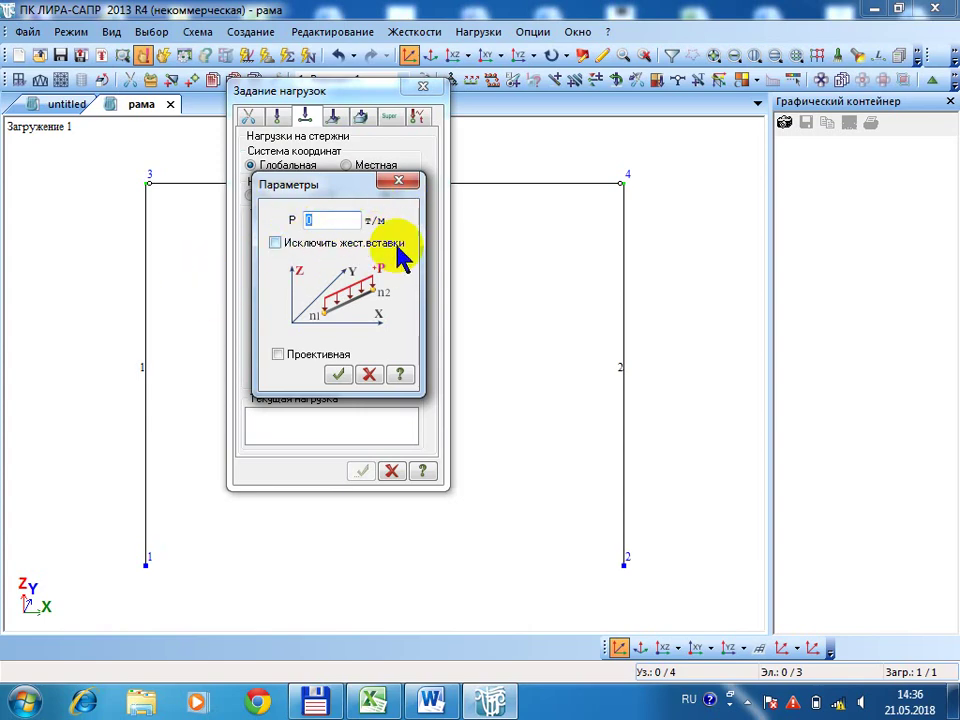
pyautogui.click(330, 220)
pyautogui.write('1')
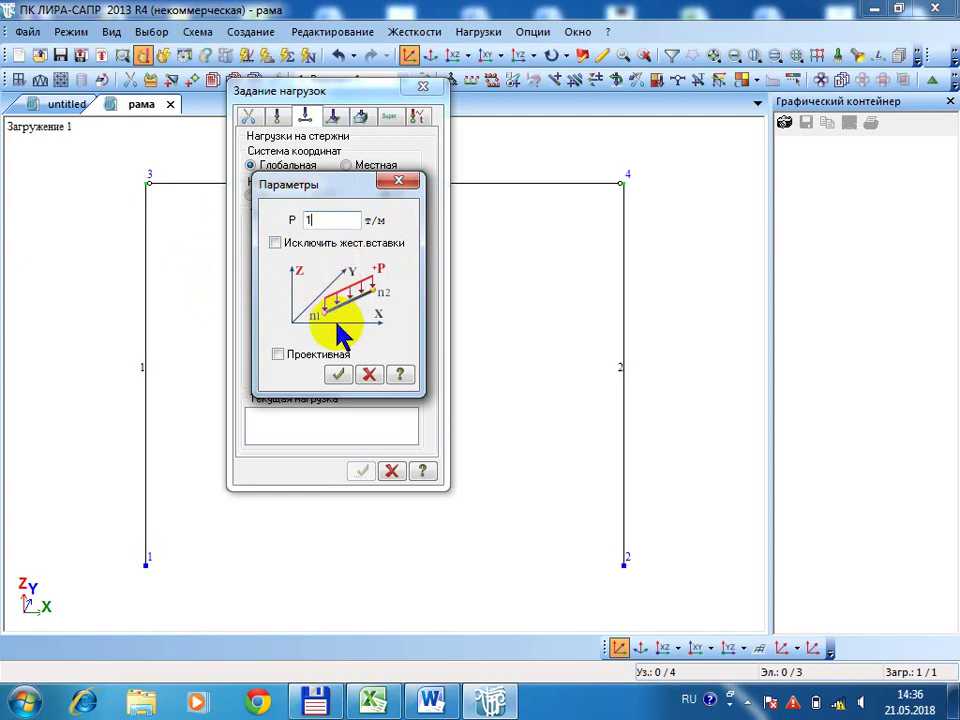
pyautogui.write('0')
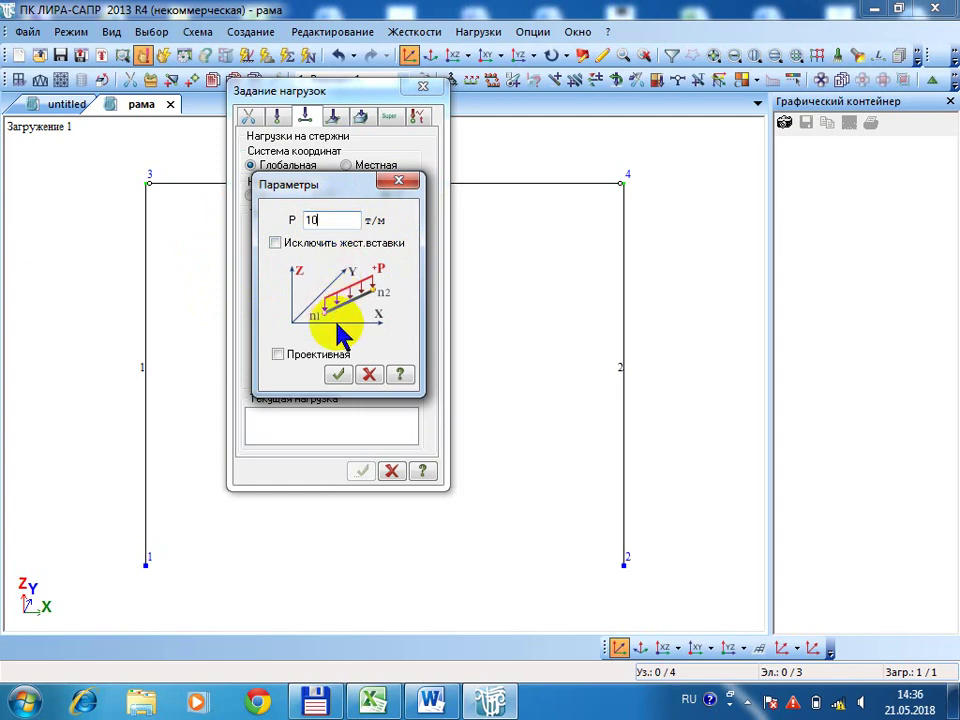
pyautogui.click(339, 375)
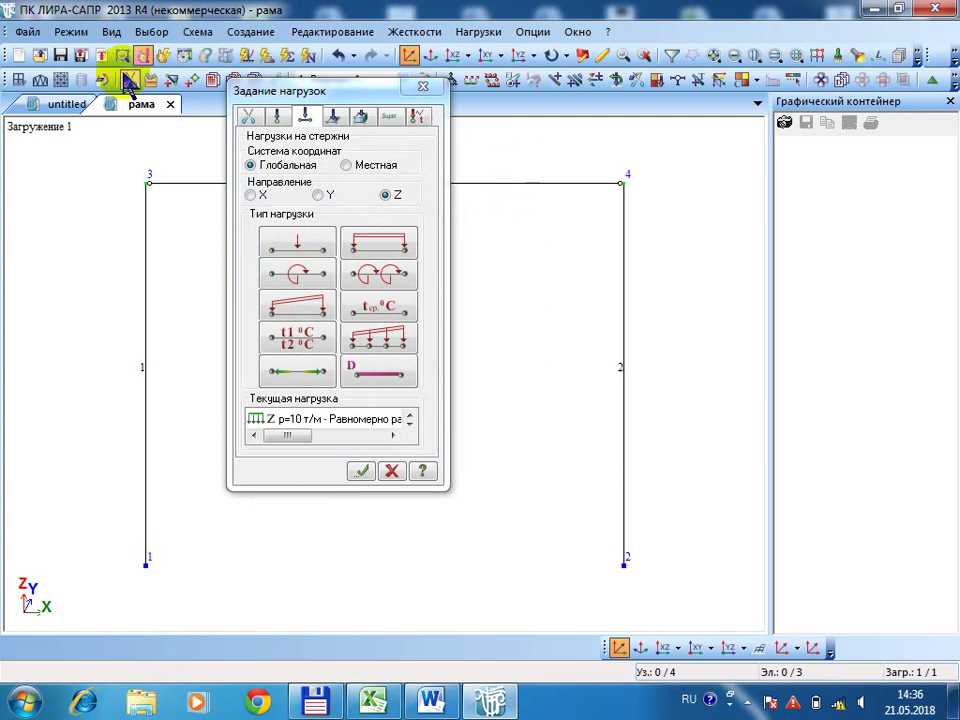
# Apply the defined Z-direction uniform load to horizontal beam element 3.
pyautogui.click(734, 55)
pyautogui.click(510, 183)
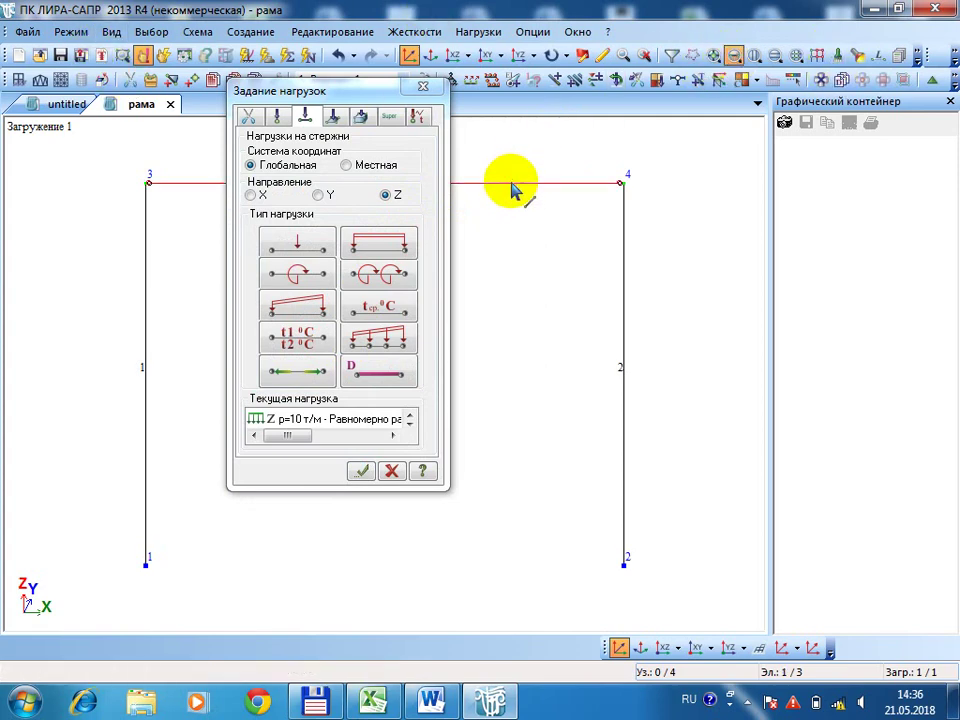
pyautogui.click(364, 472)
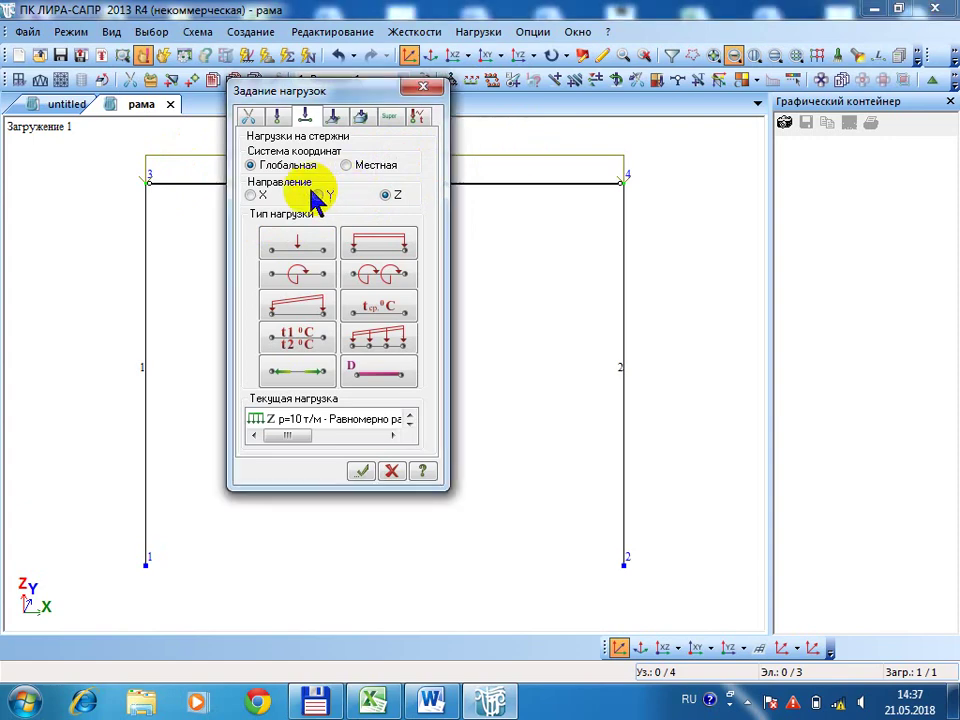
# Apply a uniformly distributed load of 2 t/m along global X to column element 2.
pyautogui.click(252, 195)
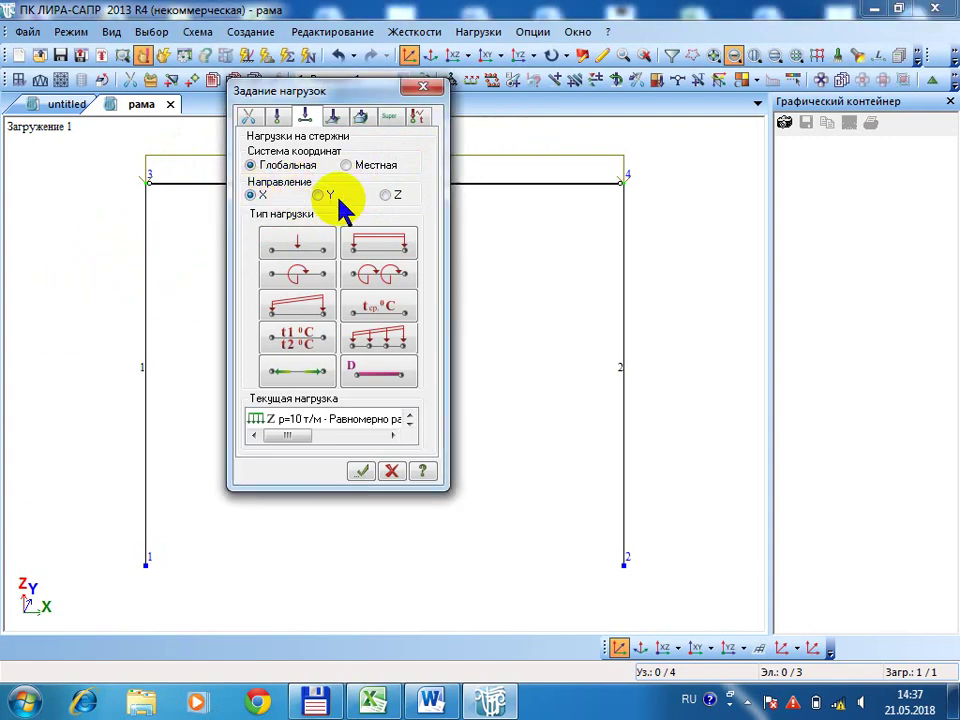
pyautogui.click(398, 255)
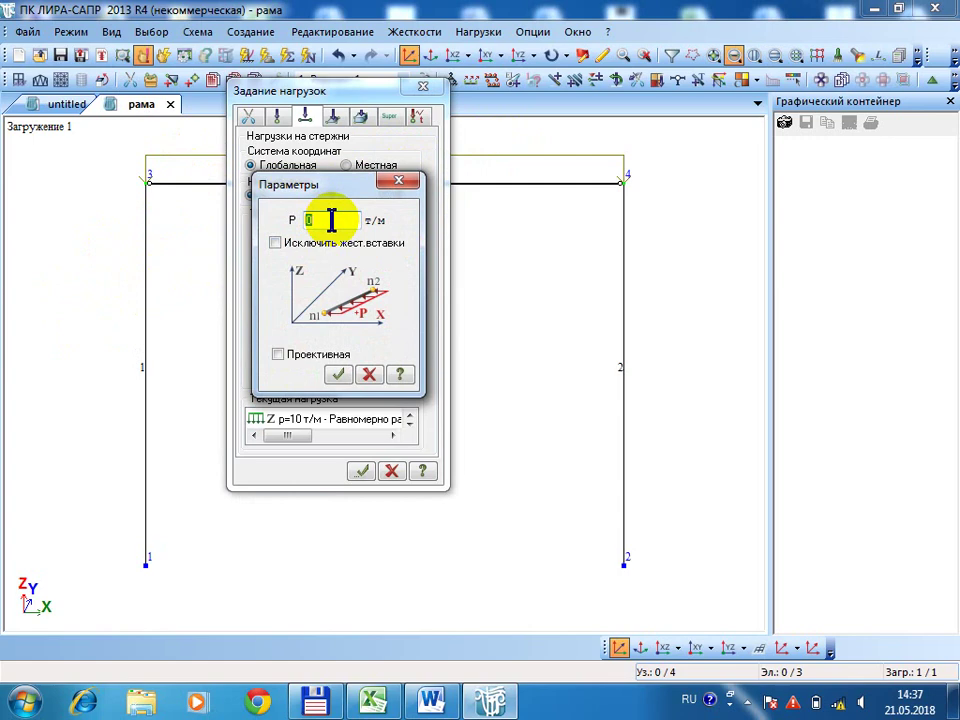
pyautogui.write('2')
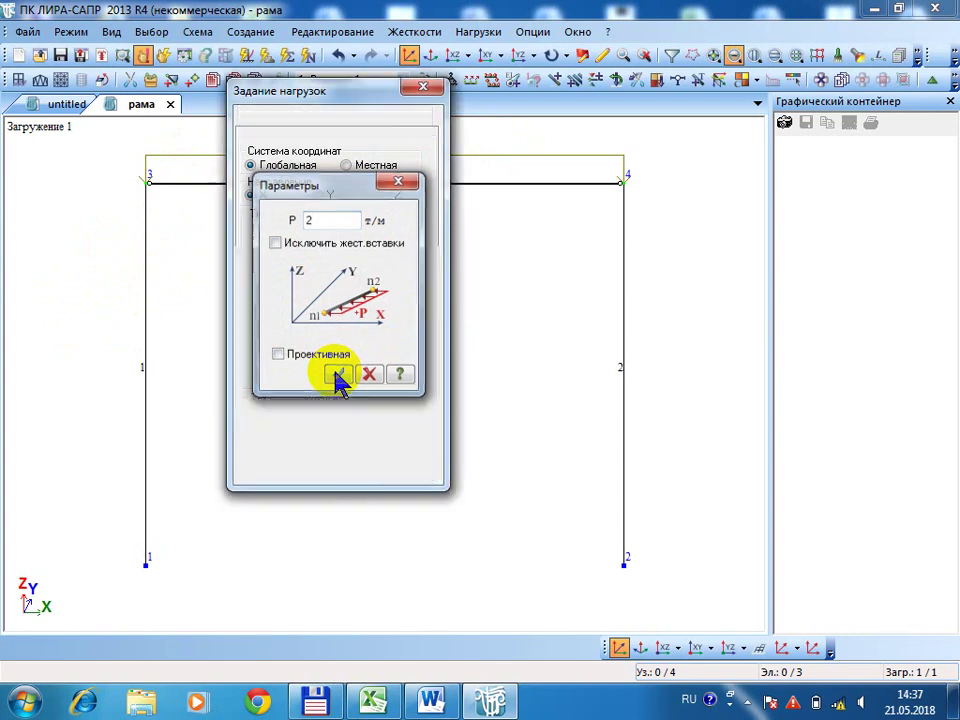
pyautogui.click(338, 378)
pyautogui.click(621, 345)
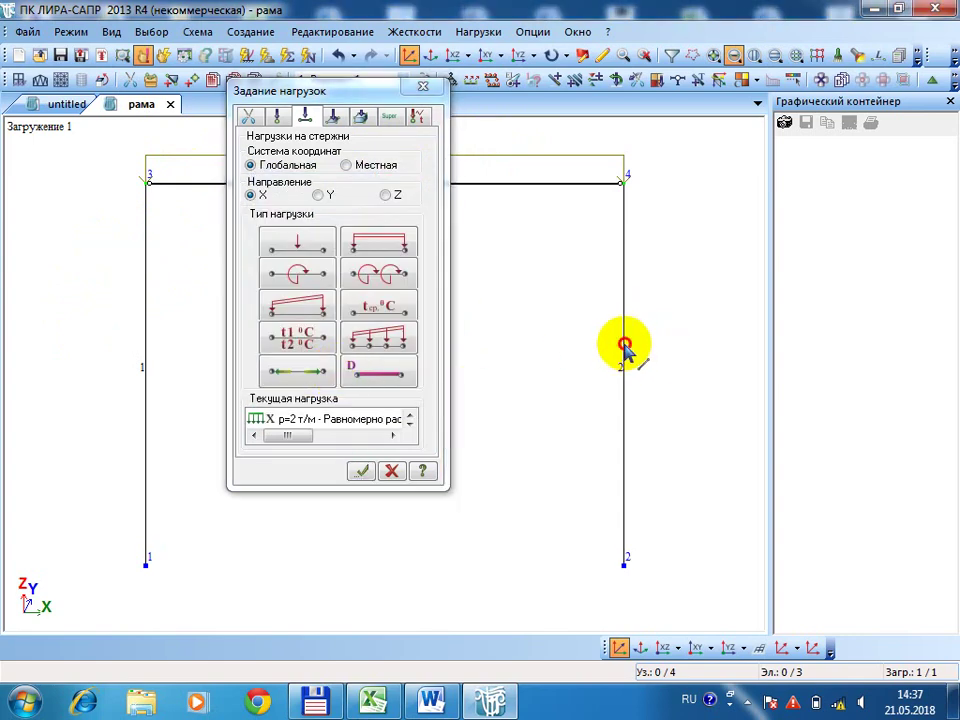
pyautogui.click(623, 345)
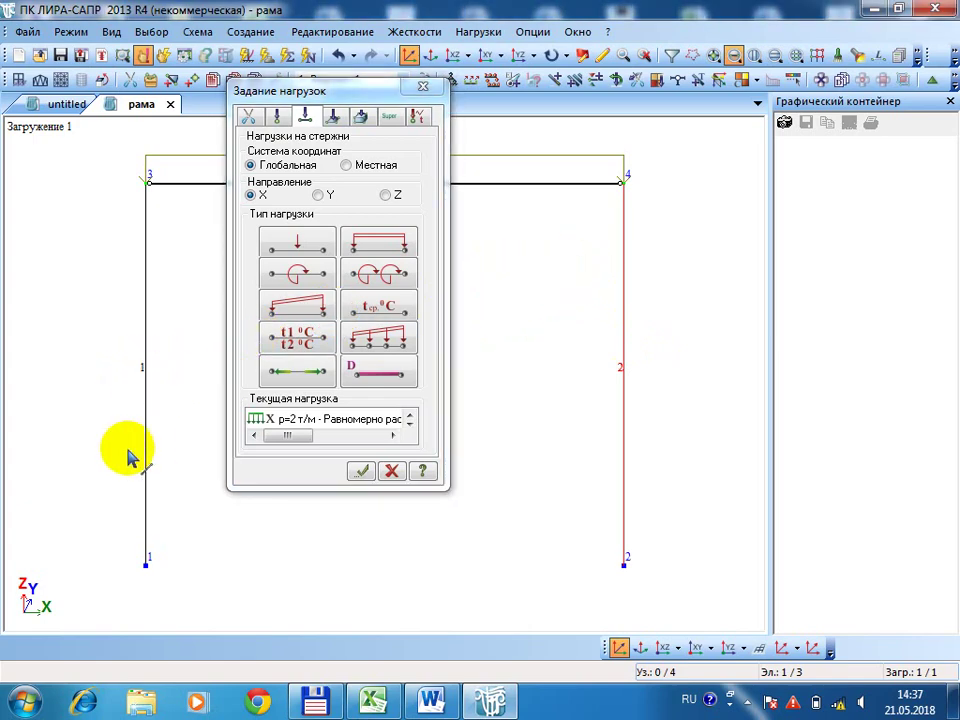
pyautogui.click(362, 472)
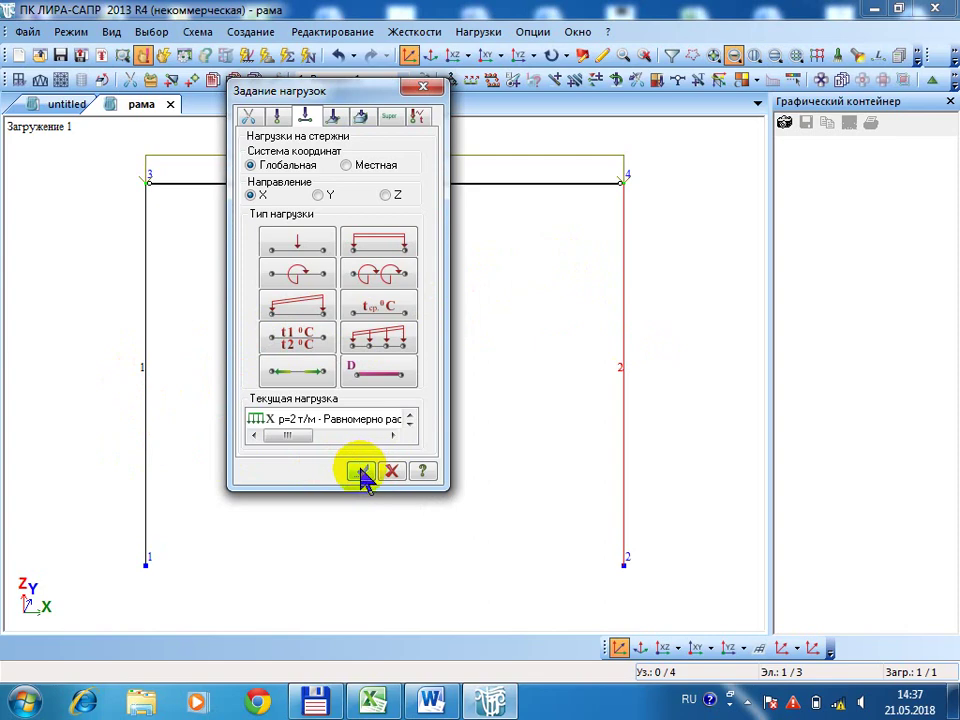
pyautogui.click(362, 472)
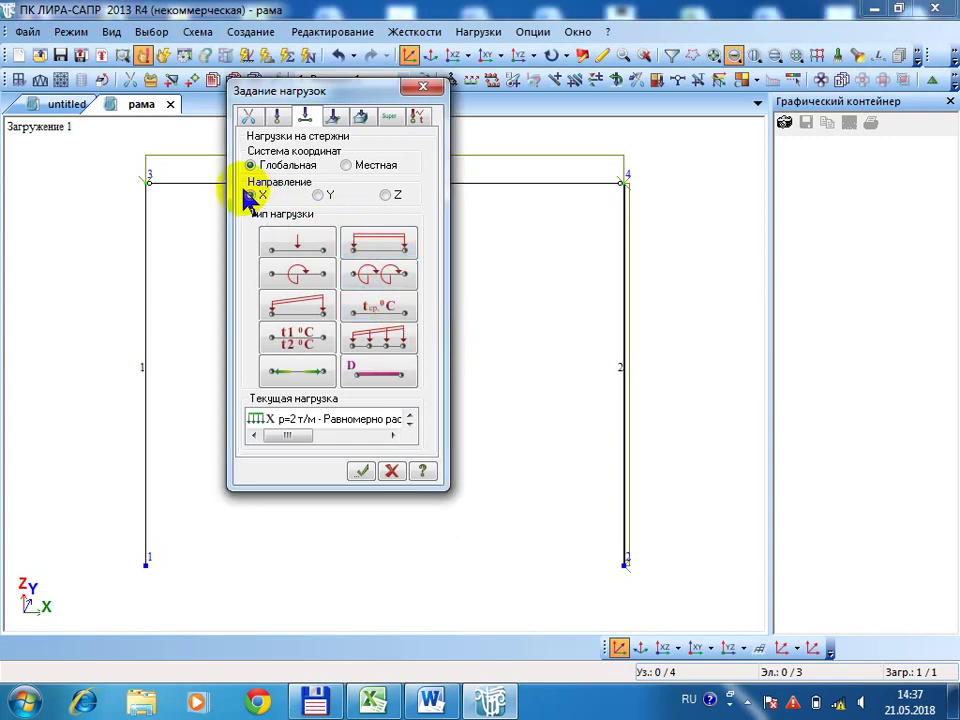
# Apply a uniformly distributed load of -2 t/m along global X to column element 1, and finish assigning loads.
pyautogui.click(390, 248)
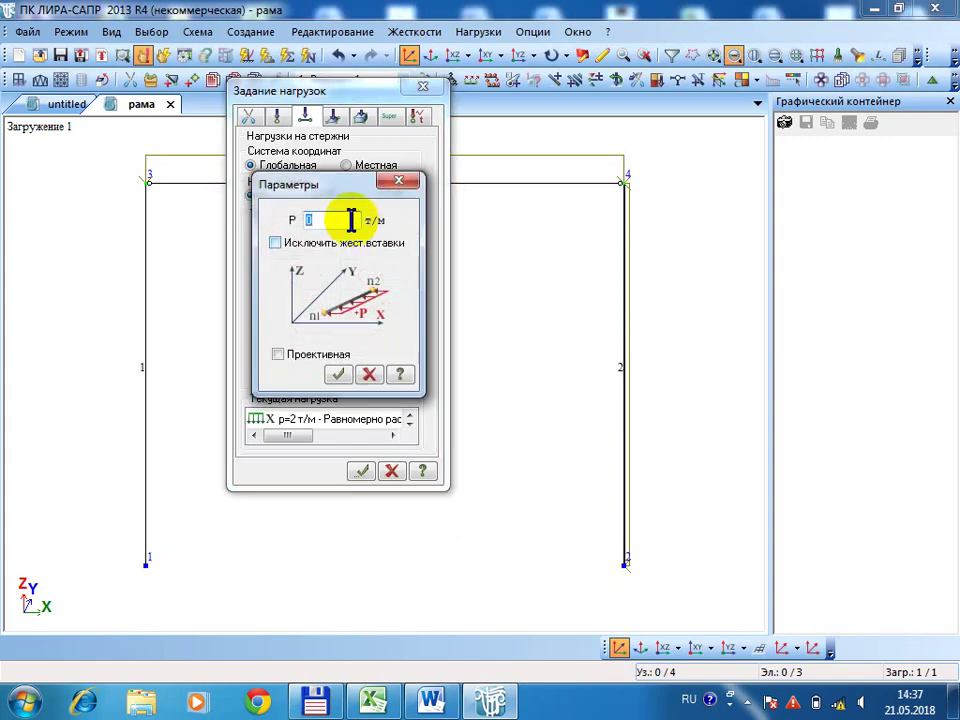
pyautogui.write('-2')
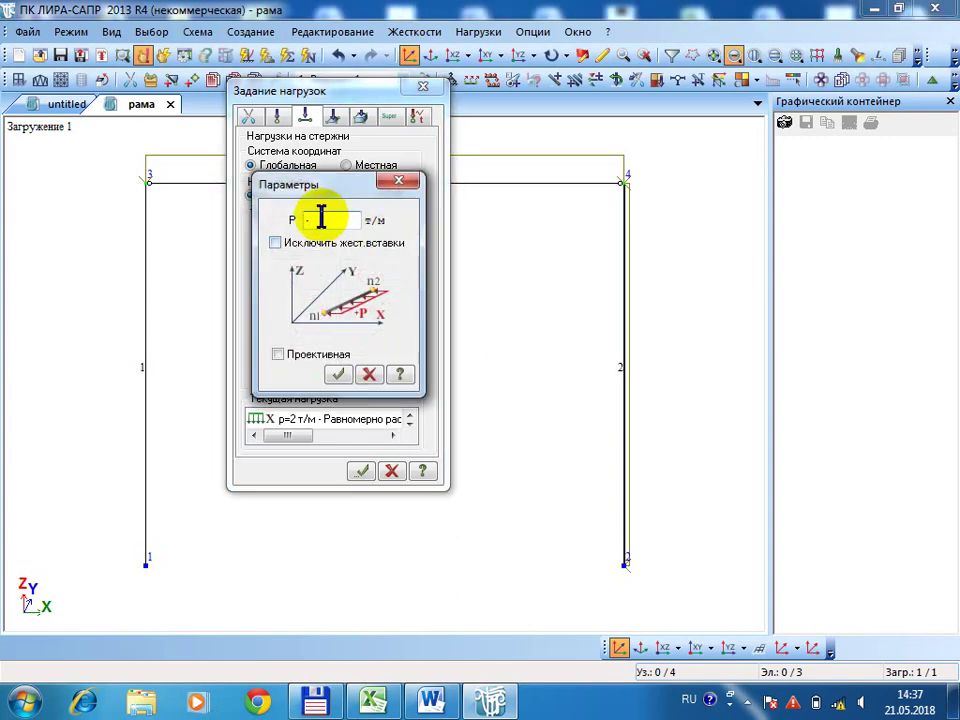
pyautogui.click(338, 374)
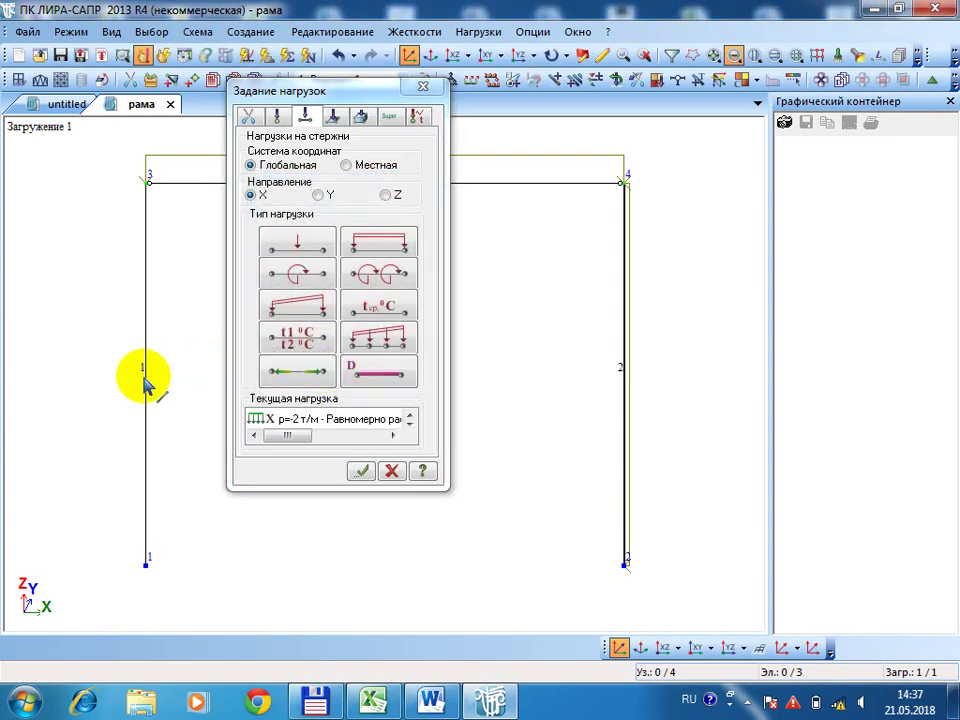
pyautogui.click(145, 380)
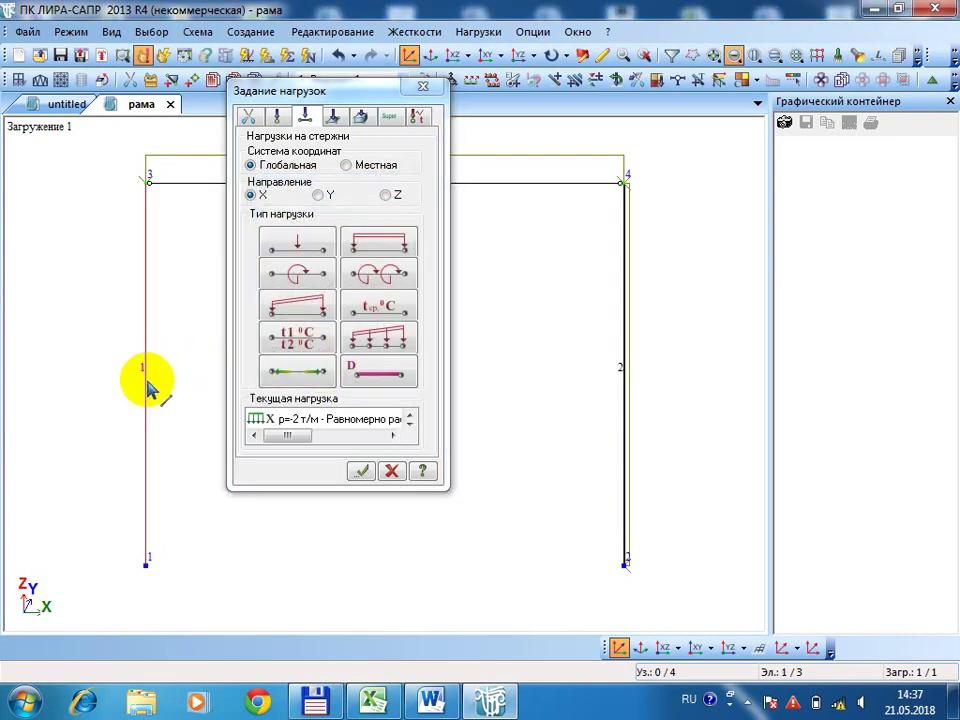
pyautogui.click(360, 474)
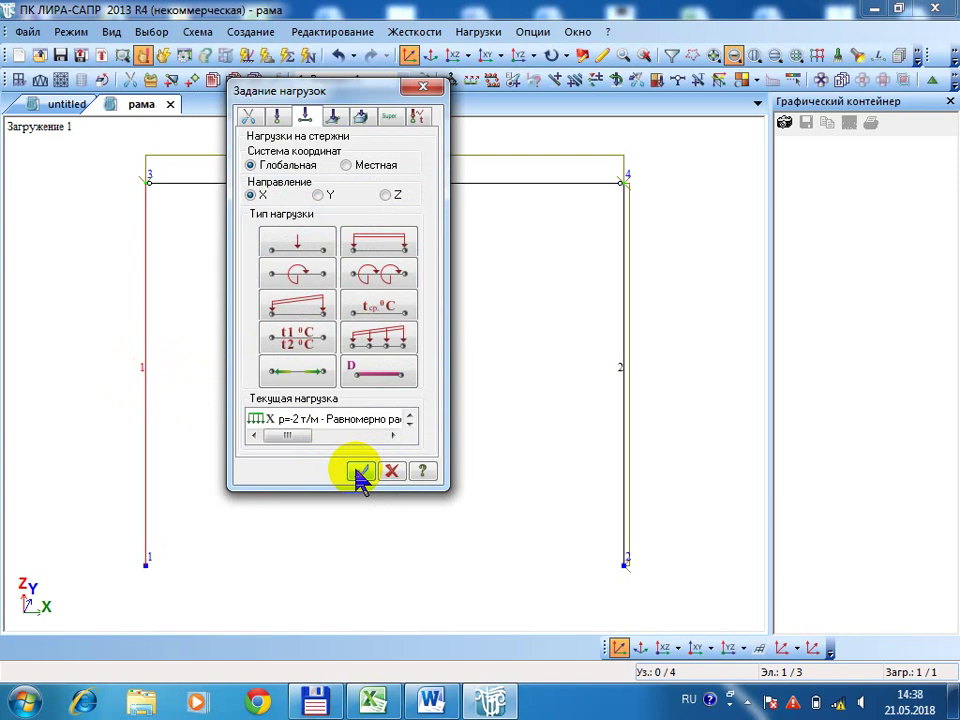
pyautogui.click(360, 474)
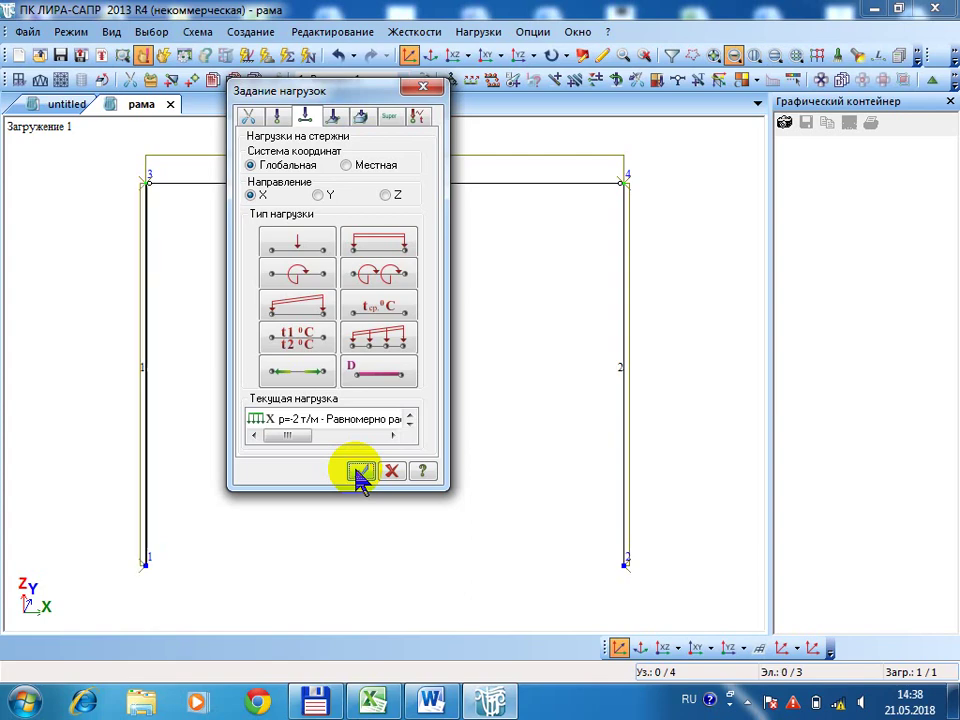
pyautogui.click(424, 88)
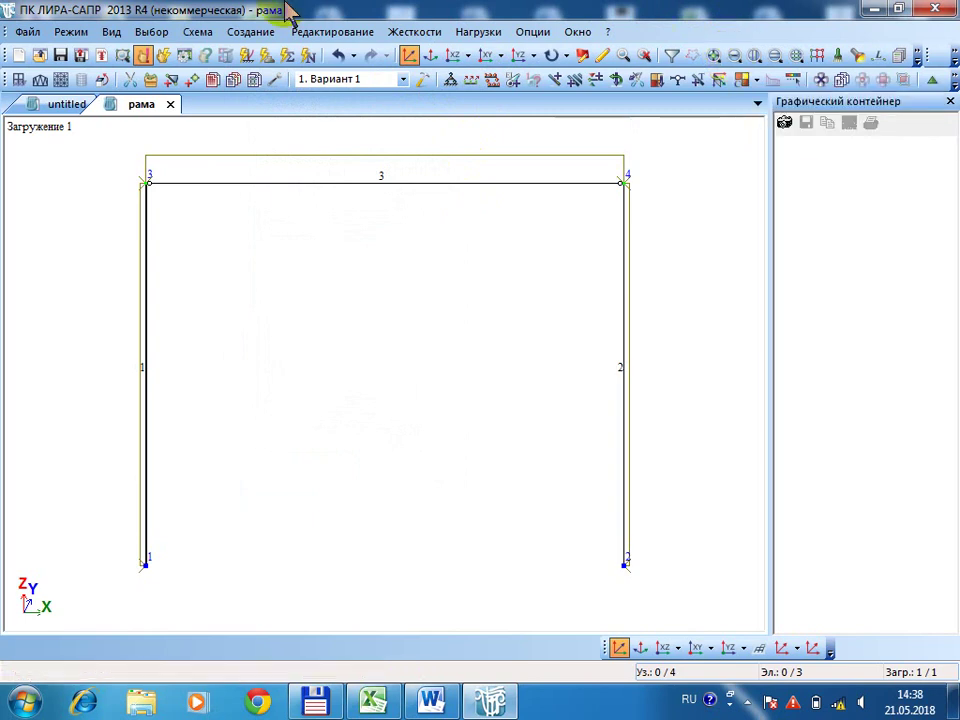
# Run the full calculation of the frame and switch to the calculation results.
pyautogui.click(77, 36)
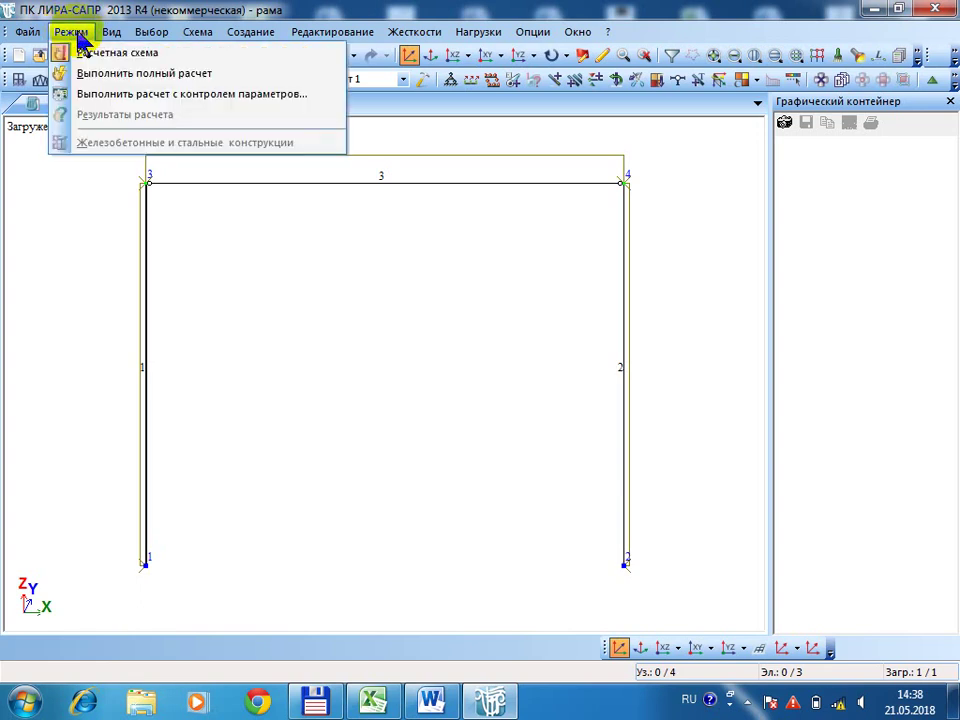
pyautogui.click(96, 78)
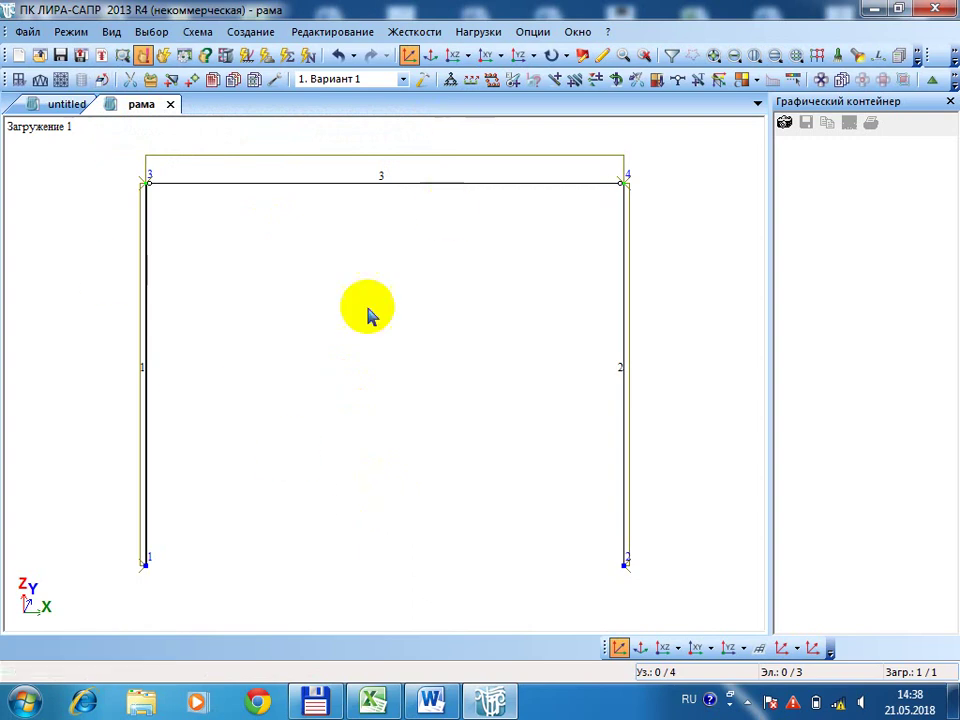
pyautogui.click(70, 33)
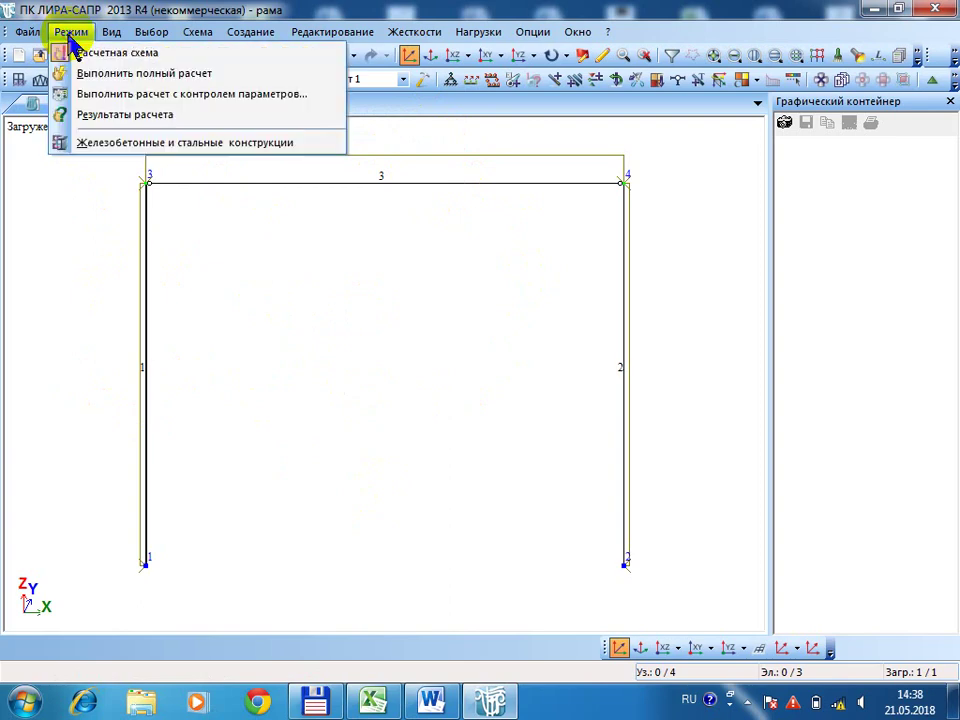
pyautogui.click(88, 115)
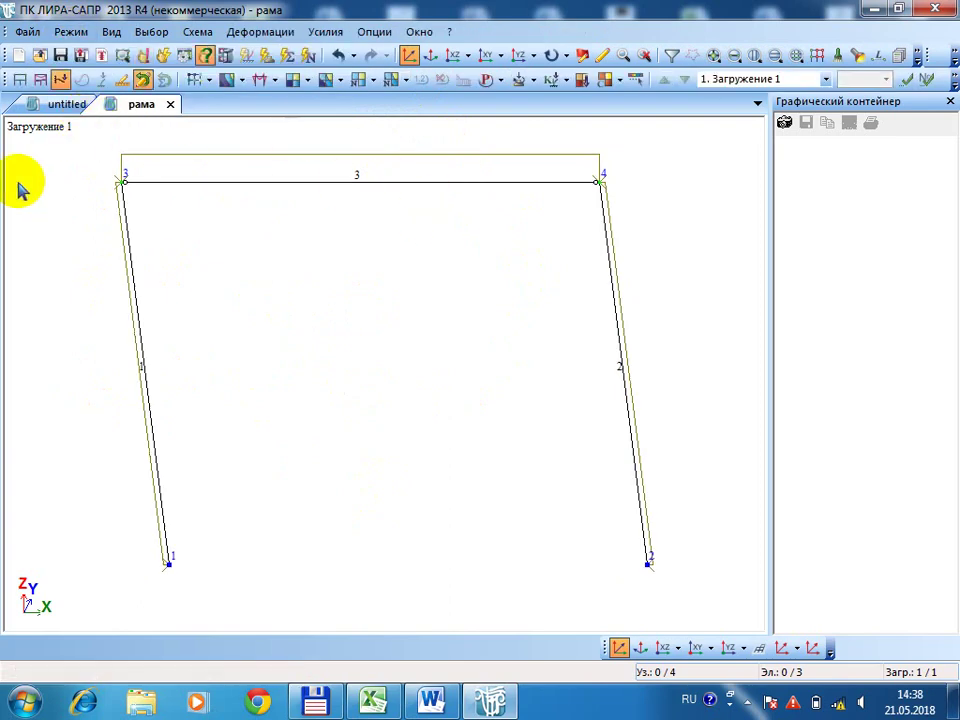
# View the frame's axial force (N), shear force (Qz) and bending moment (My) diagrams in turn.
pyautogui.click(273, 84)
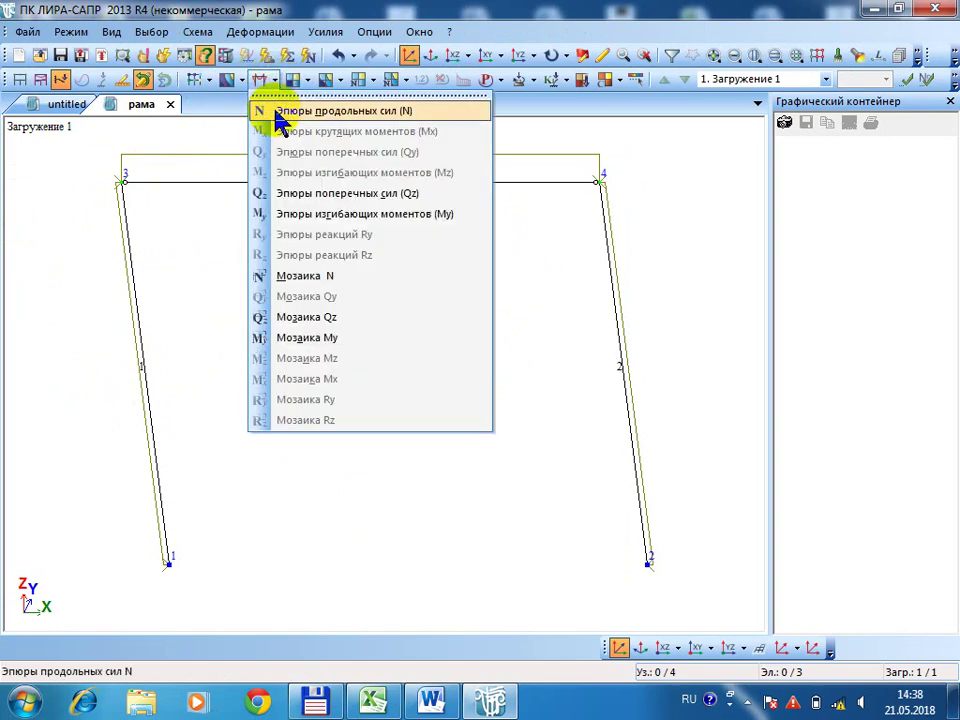
pyautogui.click(277, 112)
pyautogui.click(274, 82)
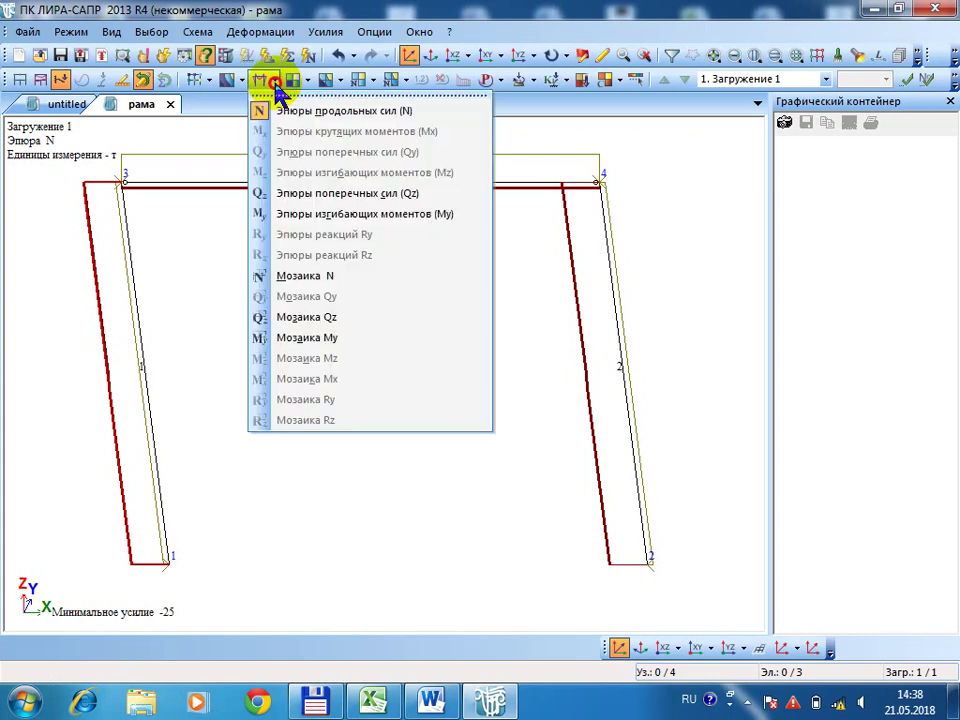
pyautogui.click(320, 193)
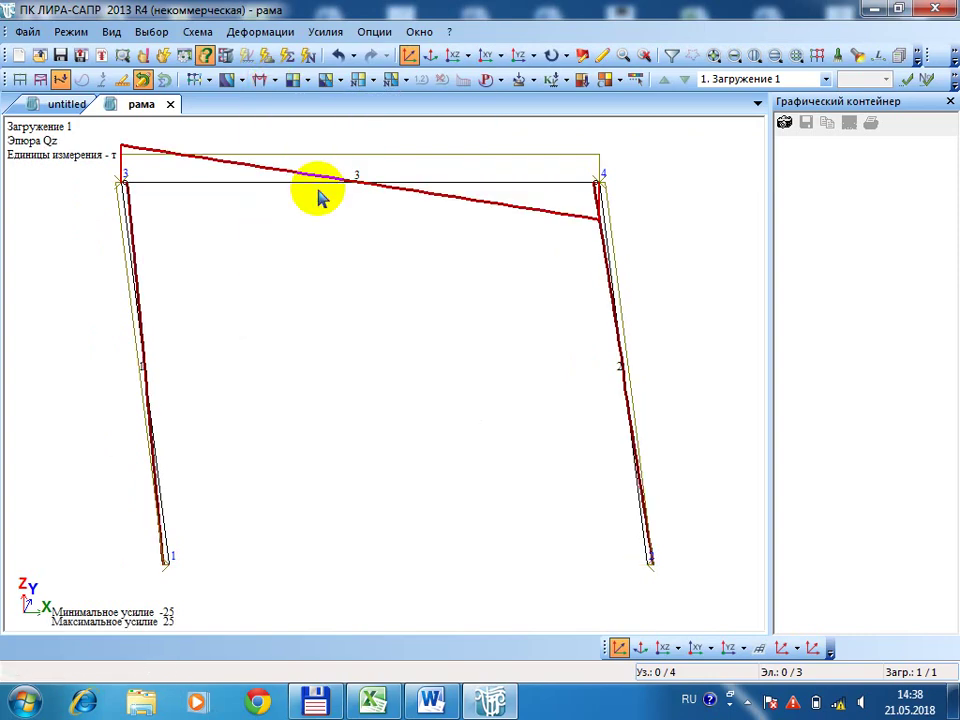
pyautogui.click(274, 82)
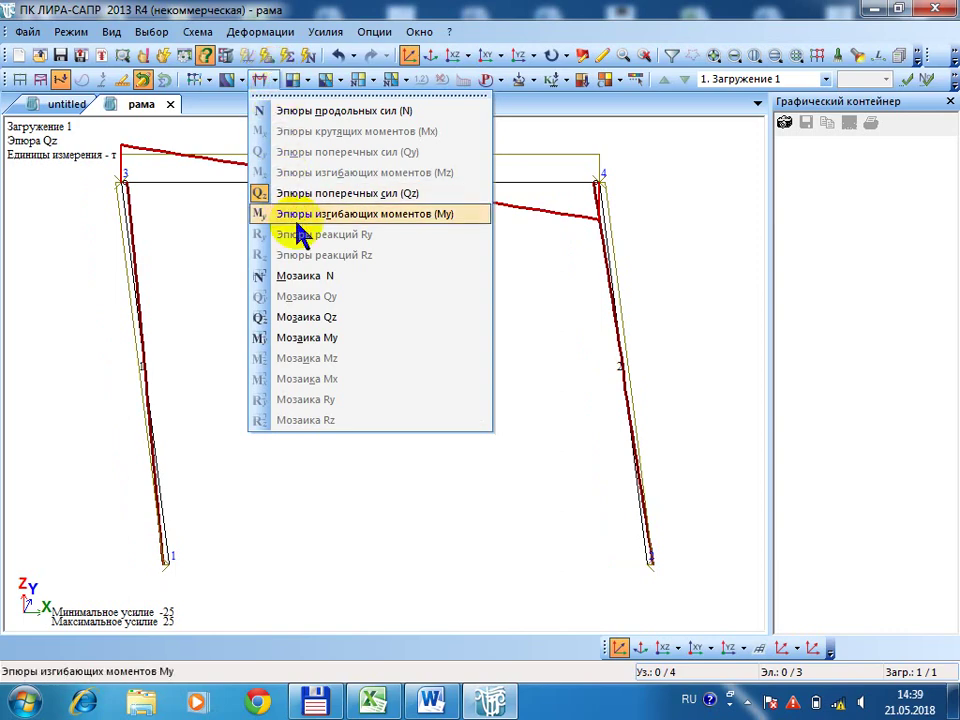
pyautogui.click(298, 215)
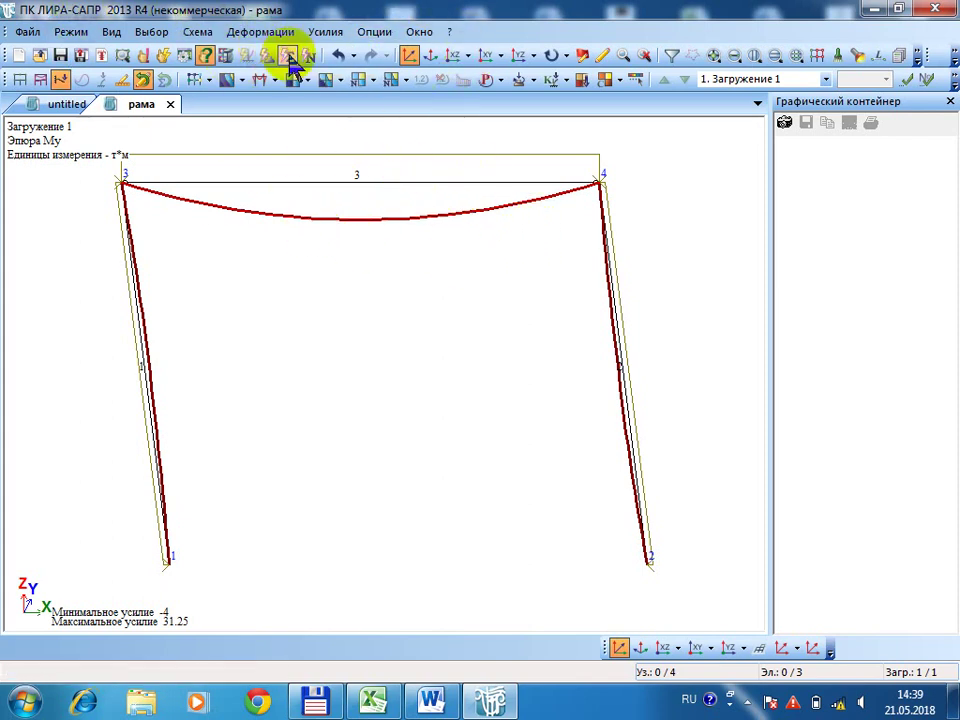
# Display the initial and deformed schemes together and show the mosaic of UY(G) displacements.
pyautogui.click(197, 40)
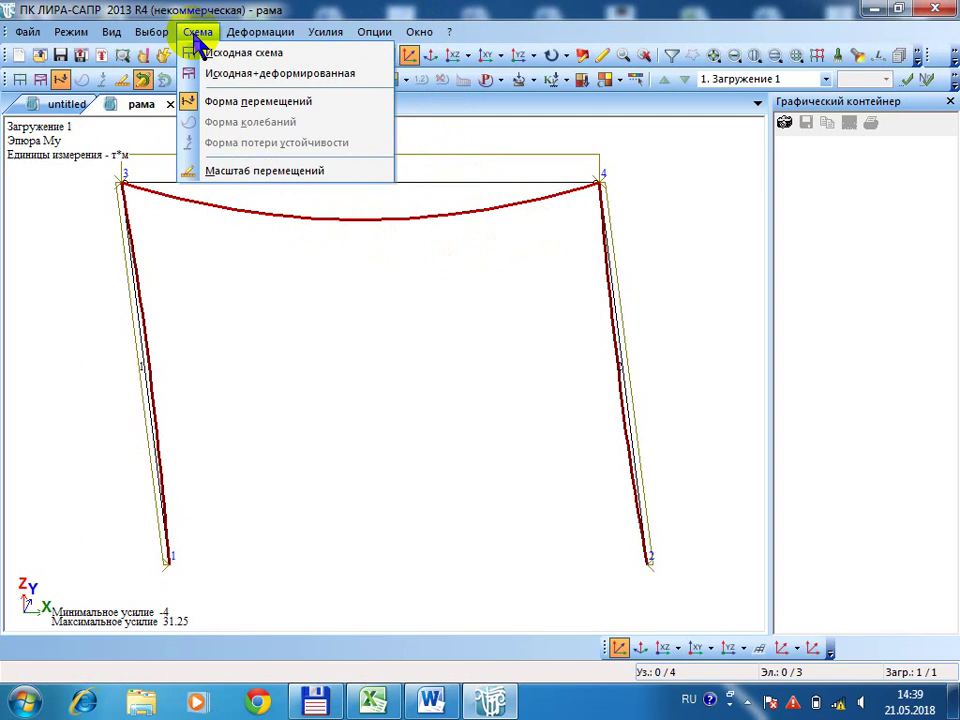
pyautogui.click(246, 75)
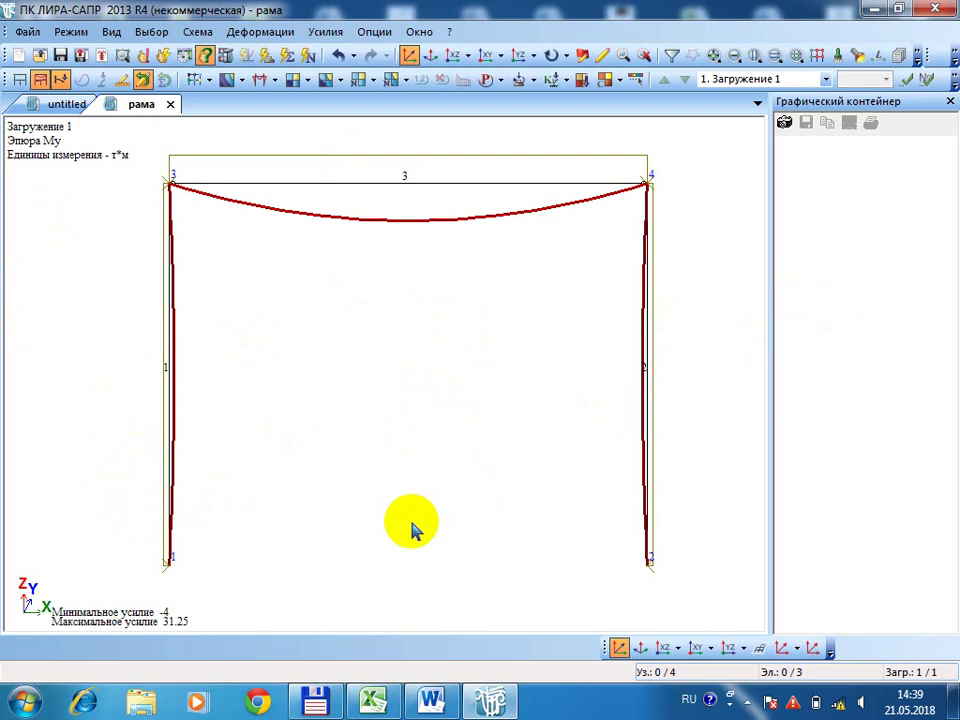
pyautogui.click(209, 81)
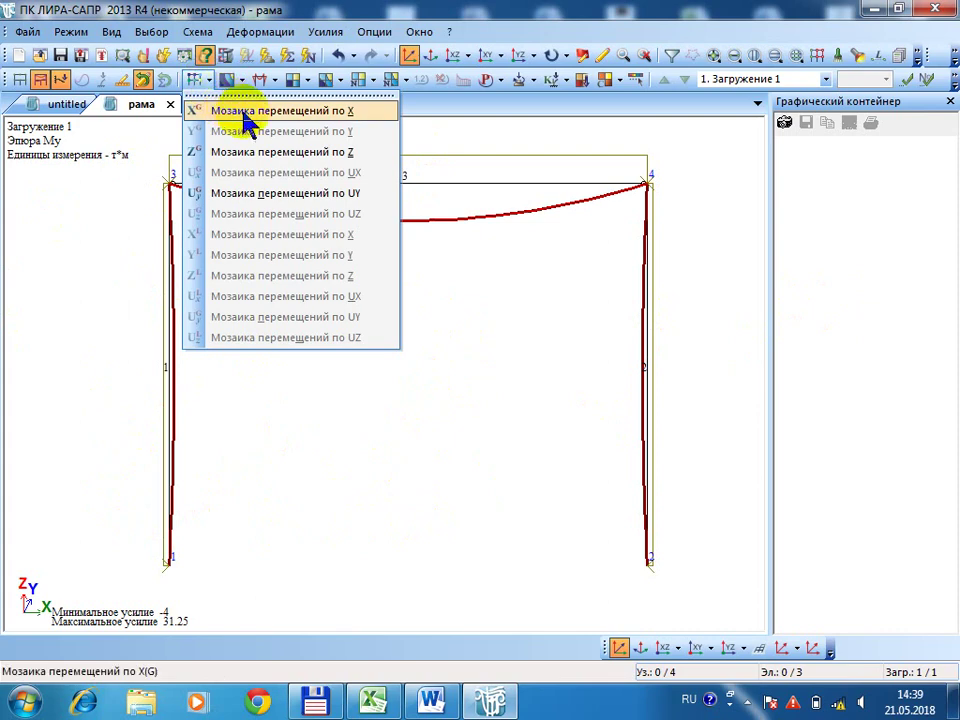
pyautogui.click(258, 193)
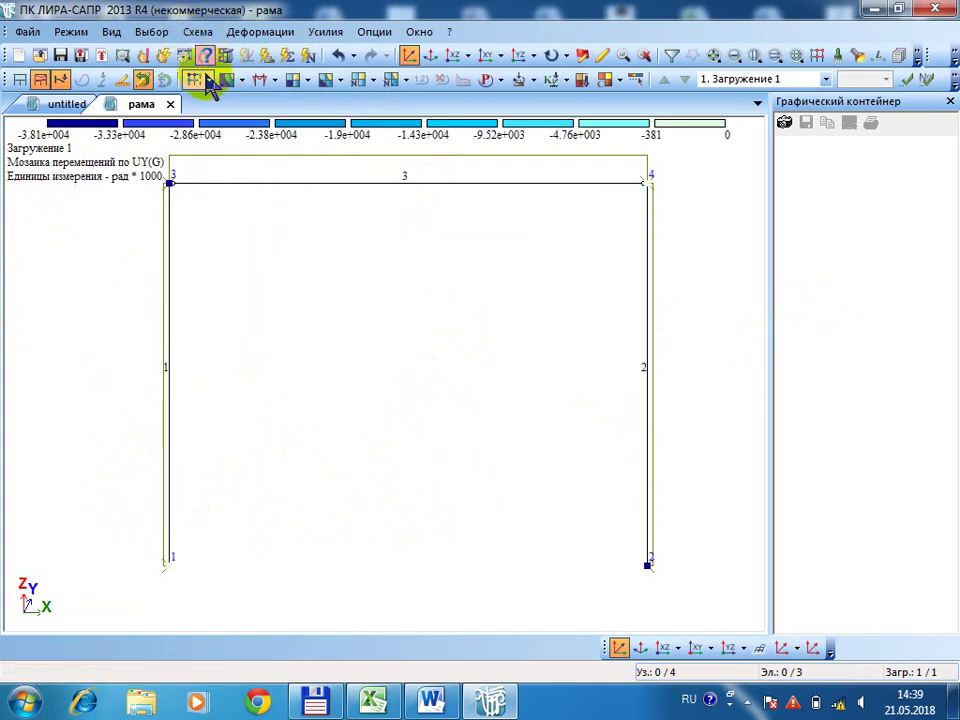
# View the frame's My diagram, the axial force (N) and shear force (Qz) diagrams, and return to the My diagram.
pyautogui.click(273, 82)
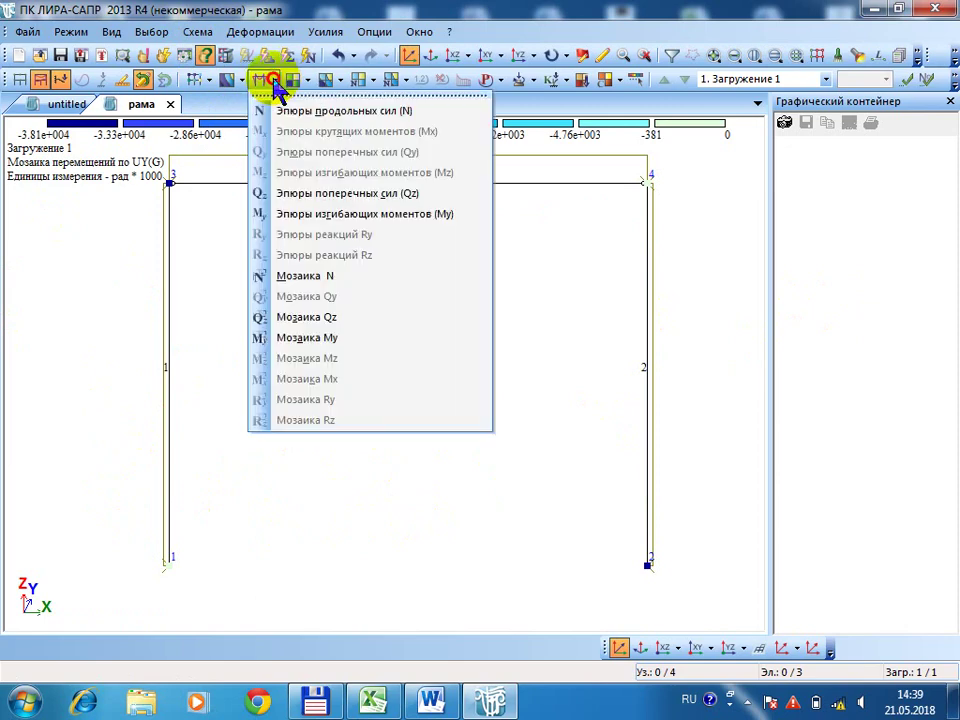
pyautogui.click(285, 215)
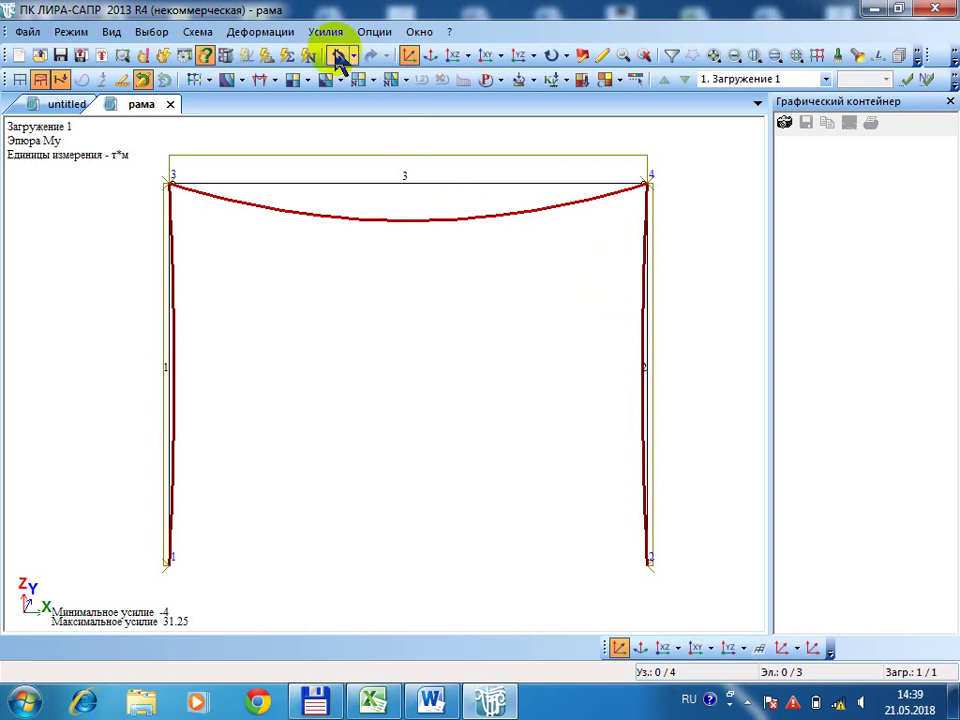
pyautogui.click(276, 82)
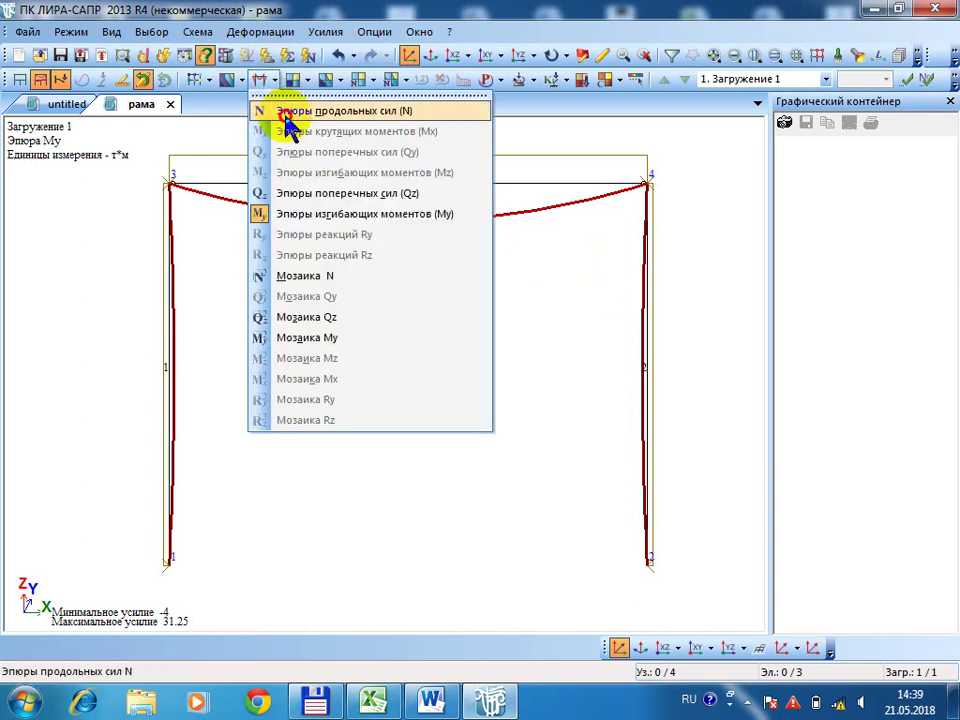
pyautogui.click(288, 111)
pyautogui.click(276, 84)
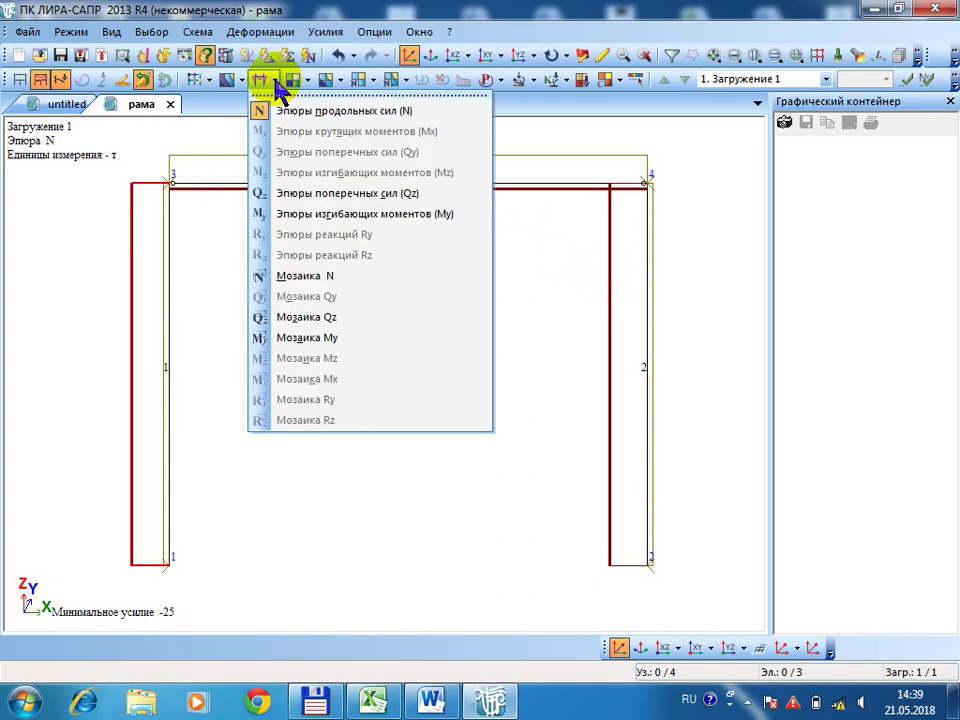
pyautogui.click(295, 196)
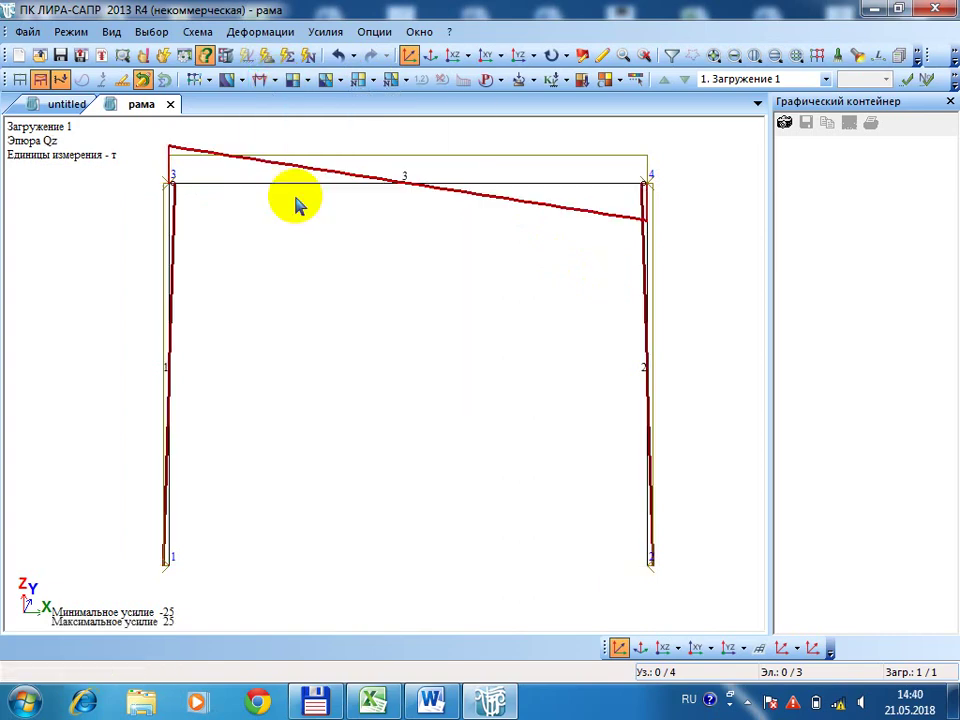
pyautogui.click(276, 83)
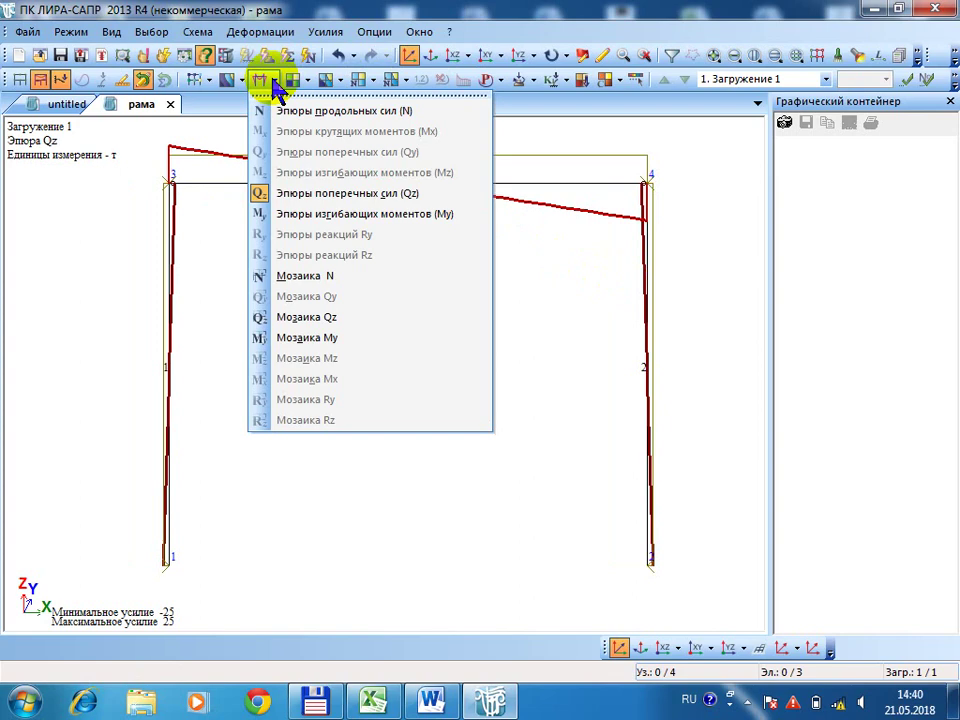
pyautogui.click(305, 215)
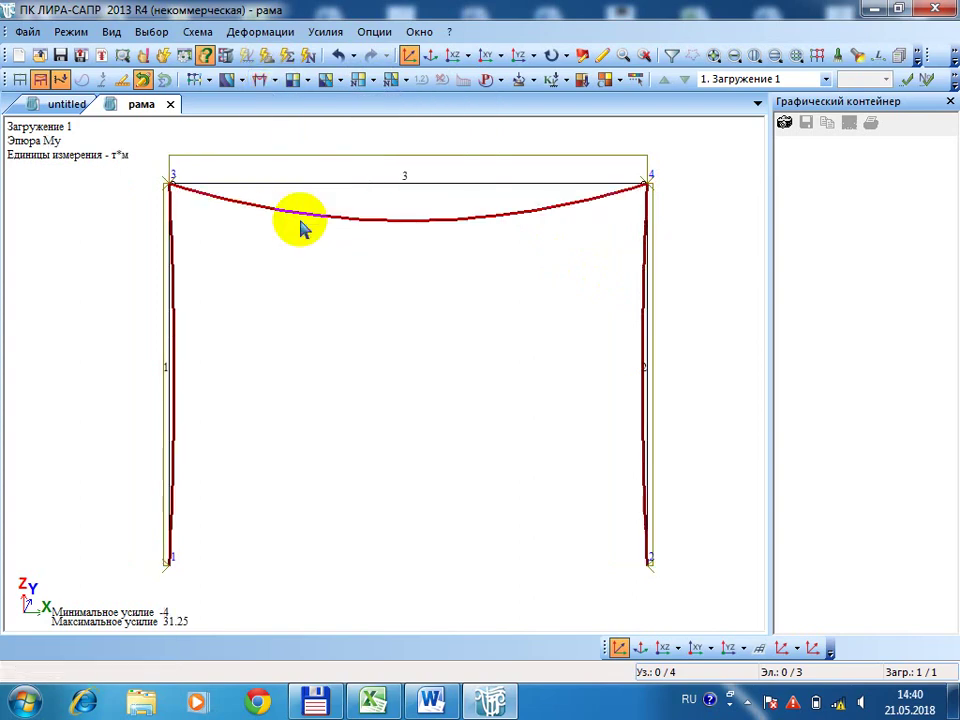
# Label the My diagram using the detailed diagram-values option, and replace it with the simpler diagram-values option in the display settings.
pyautogui.click(585, 57)
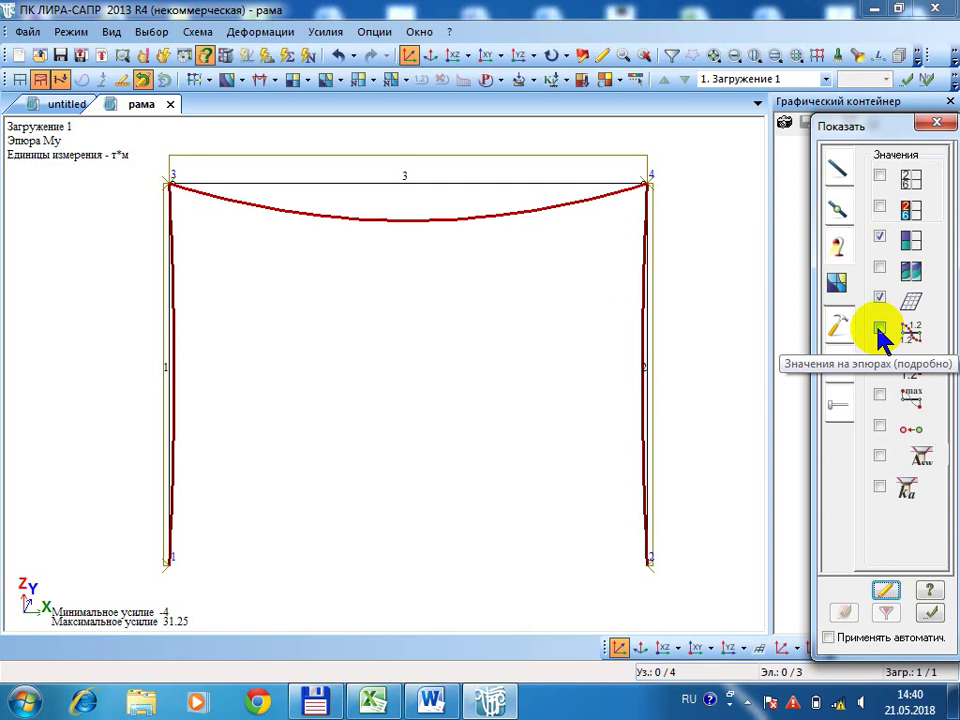
pyautogui.click(879, 331)
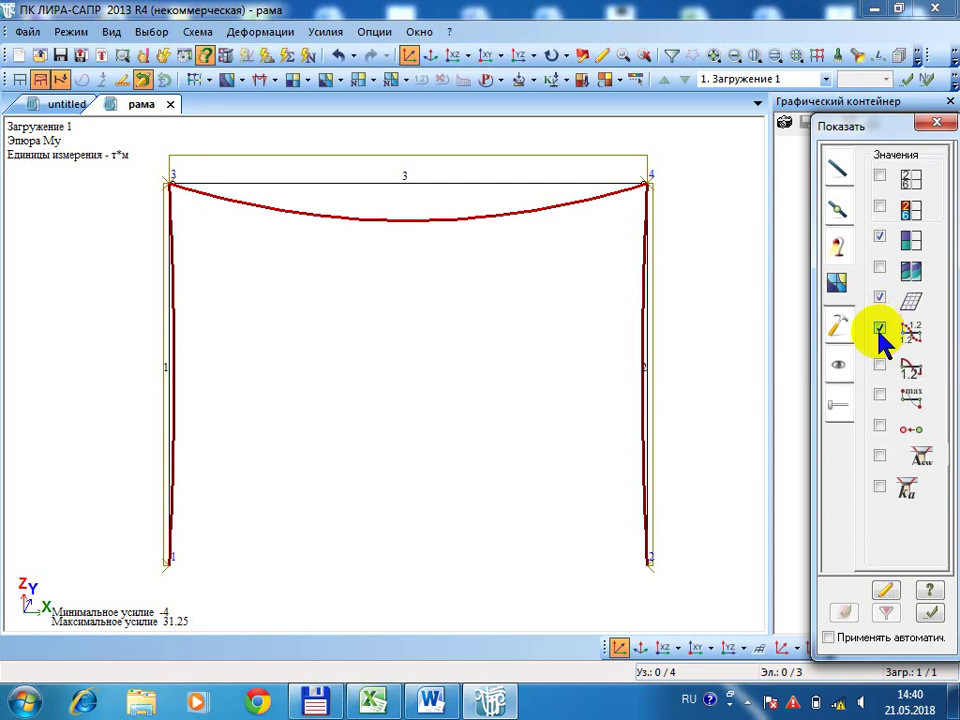
pyautogui.click(933, 614)
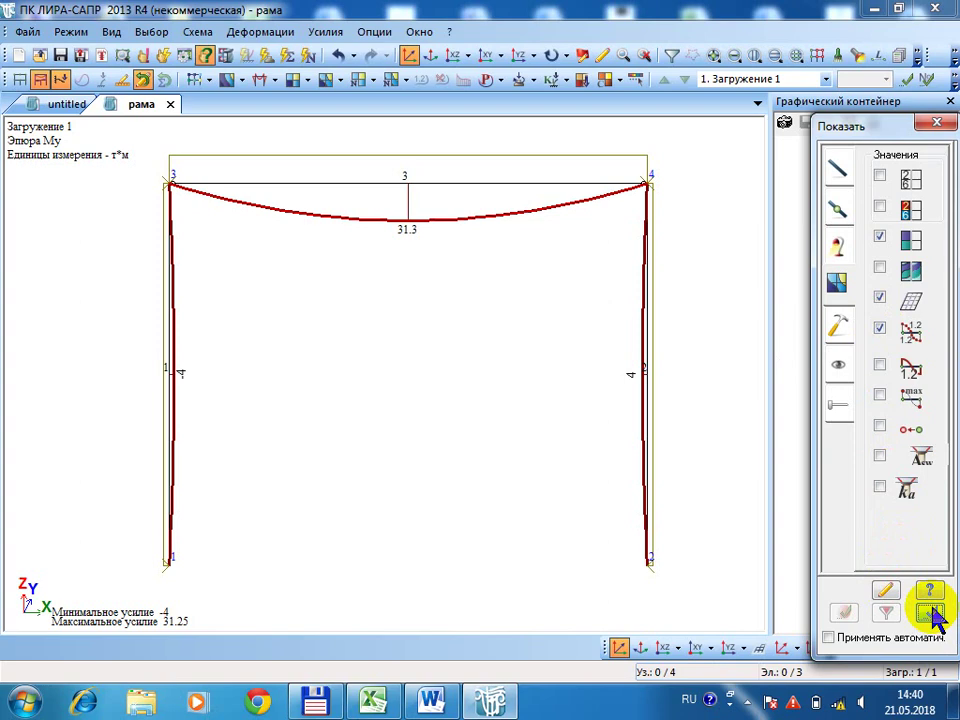
pyautogui.click(880, 367)
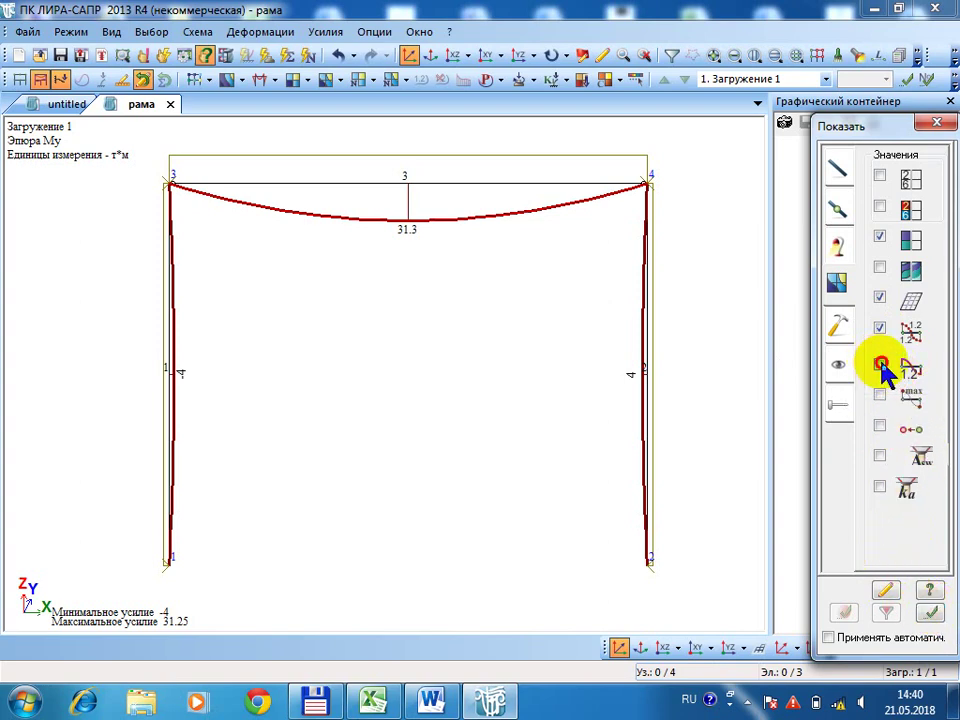
pyautogui.click(929, 614)
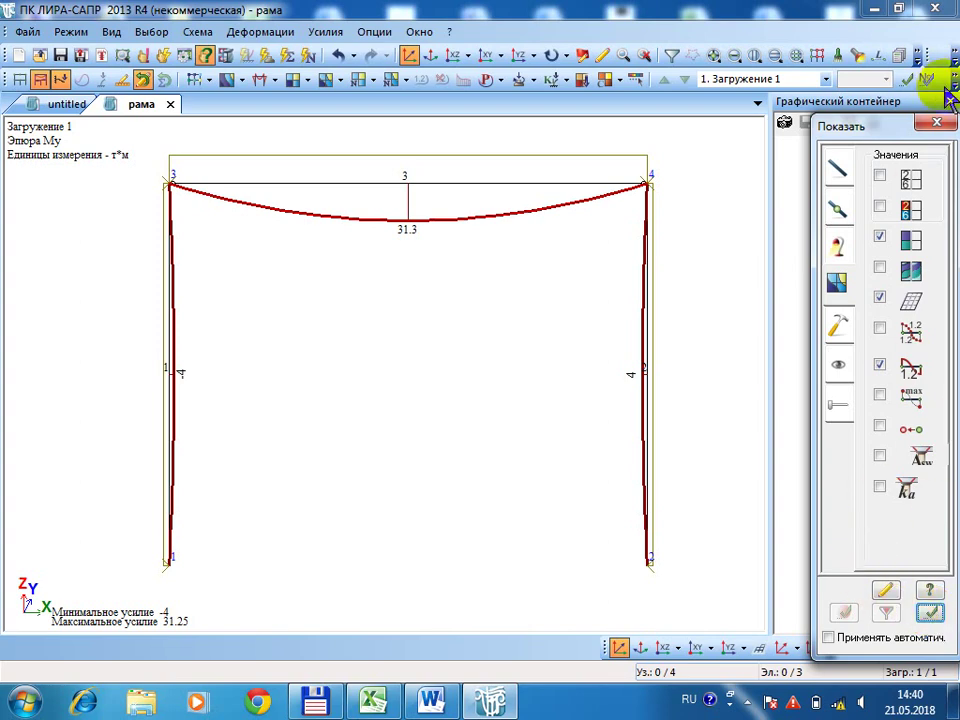
pyautogui.click(937, 127)
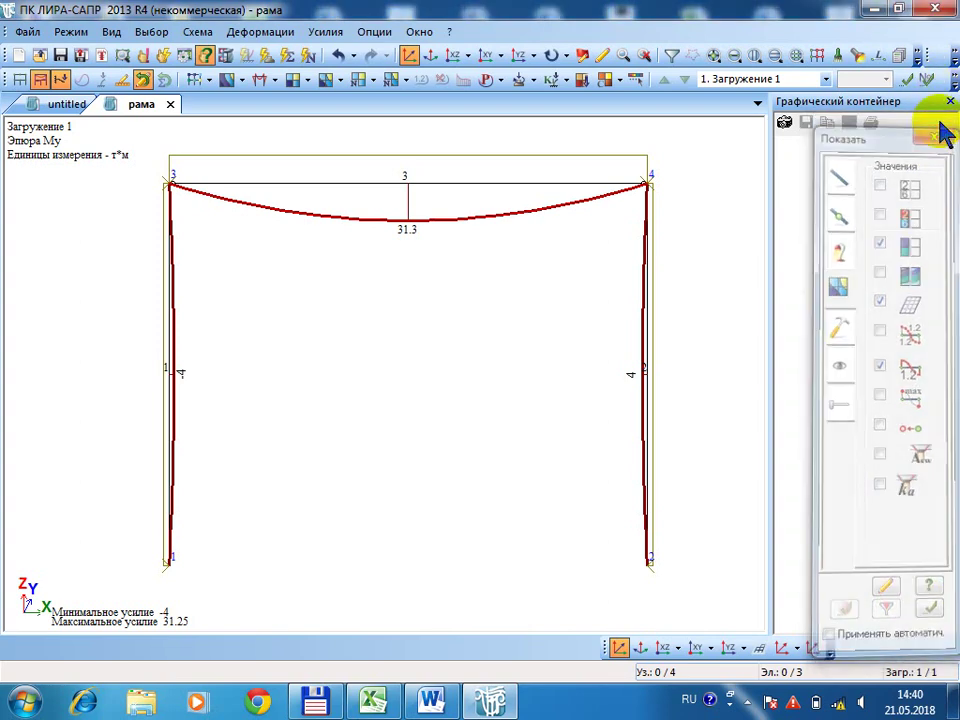
# Open the standard tables and preview the solution protocol (Протокол решения) with HTML format selected, closing the report when read.
pyautogui.click(416, 33)
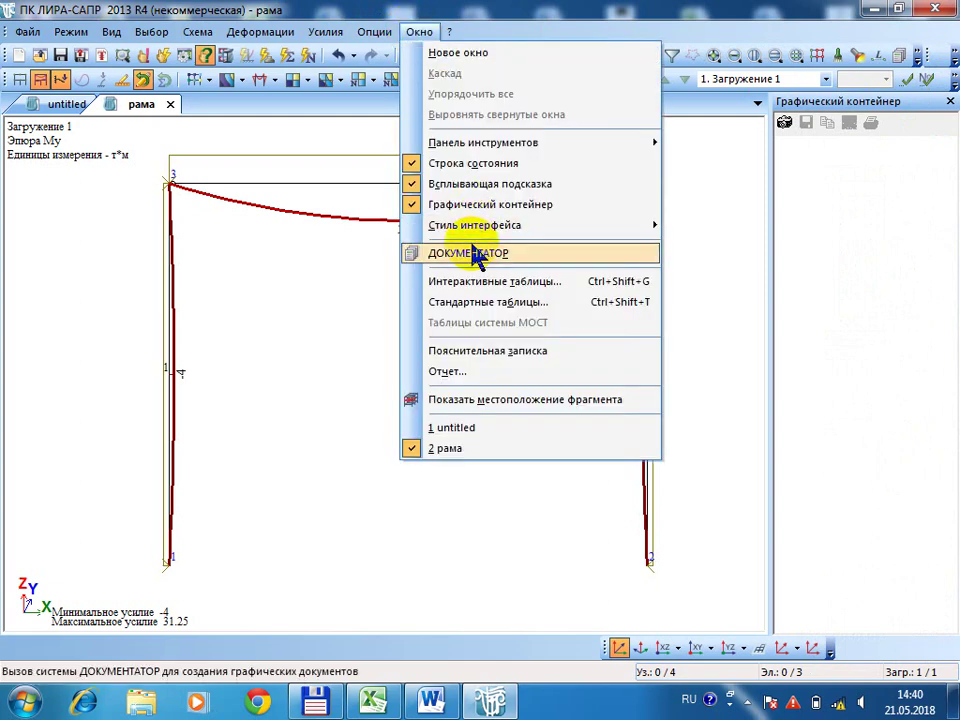
pyautogui.click(471, 302)
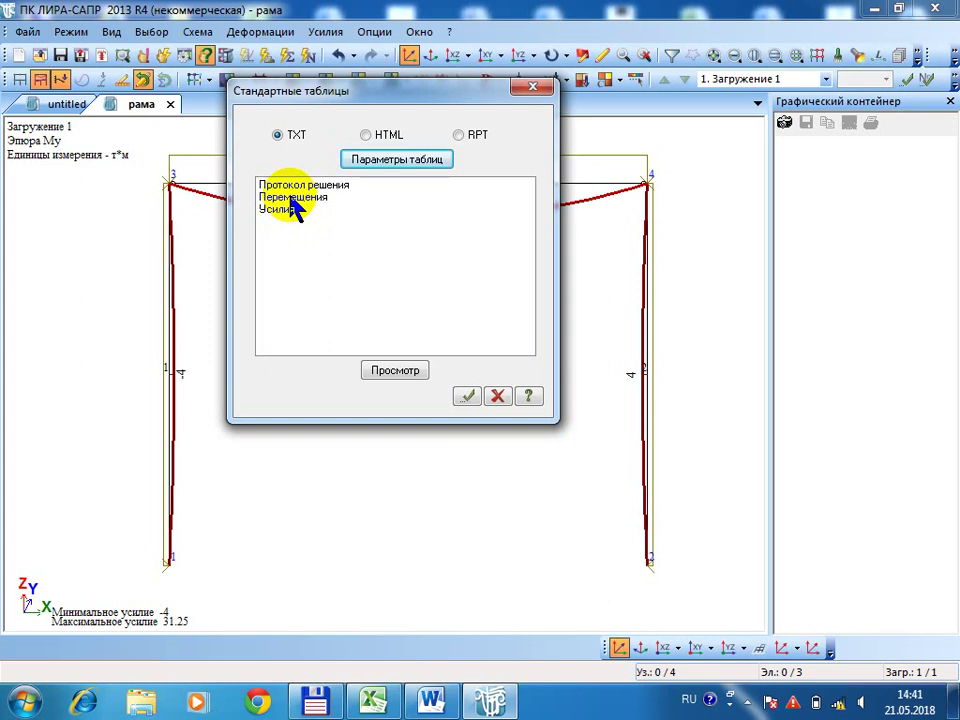
pyautogui.click(298, 188)
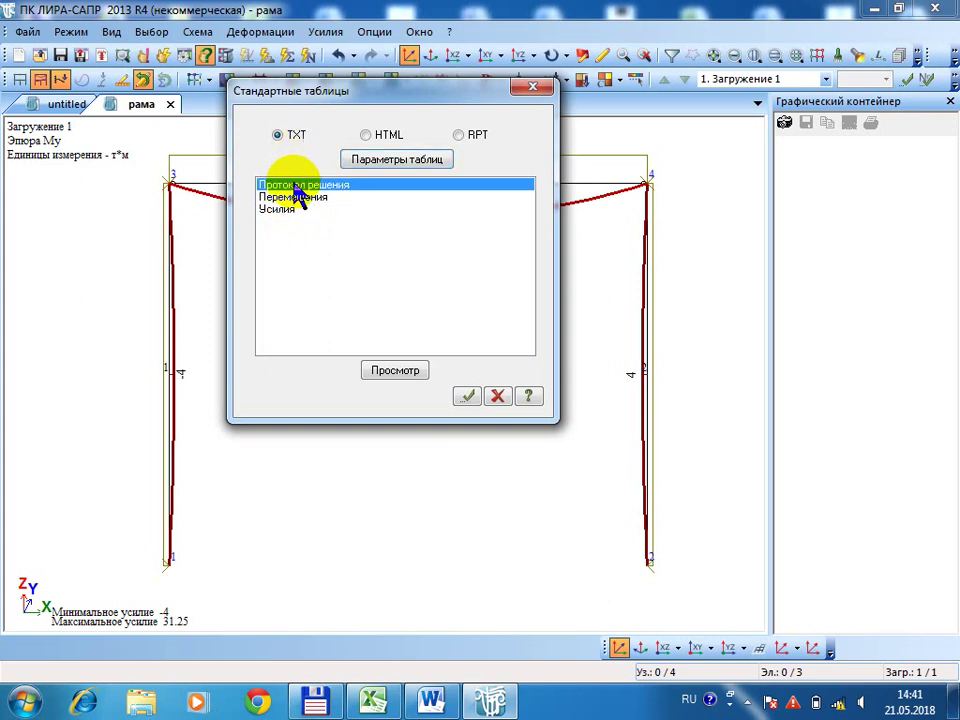
pyautogui.click(366, 135)
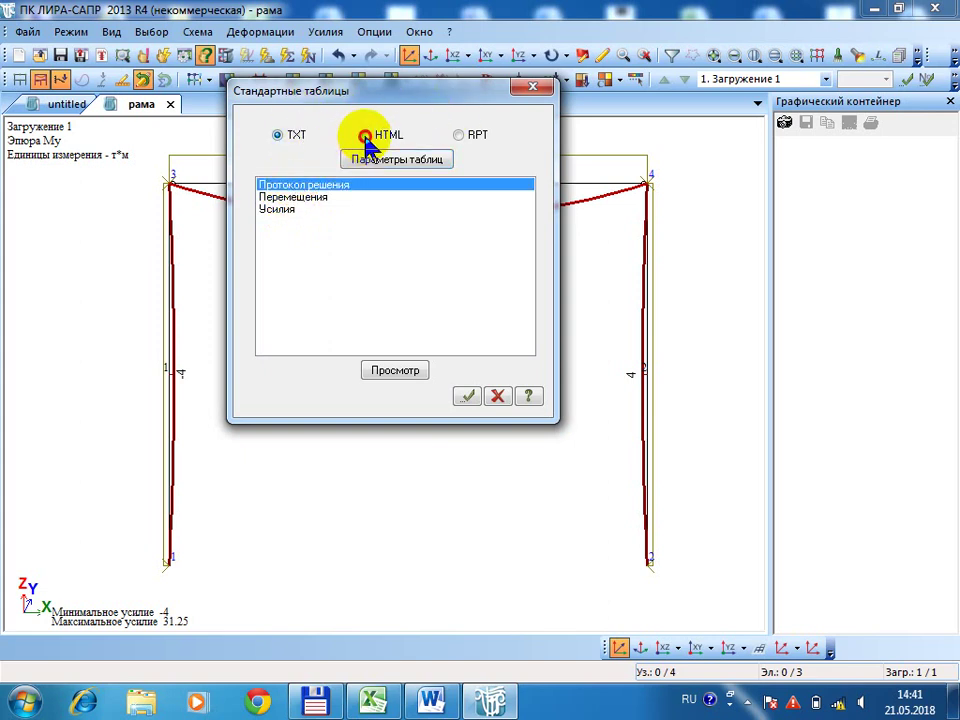
pyautogui.click(396, 370)
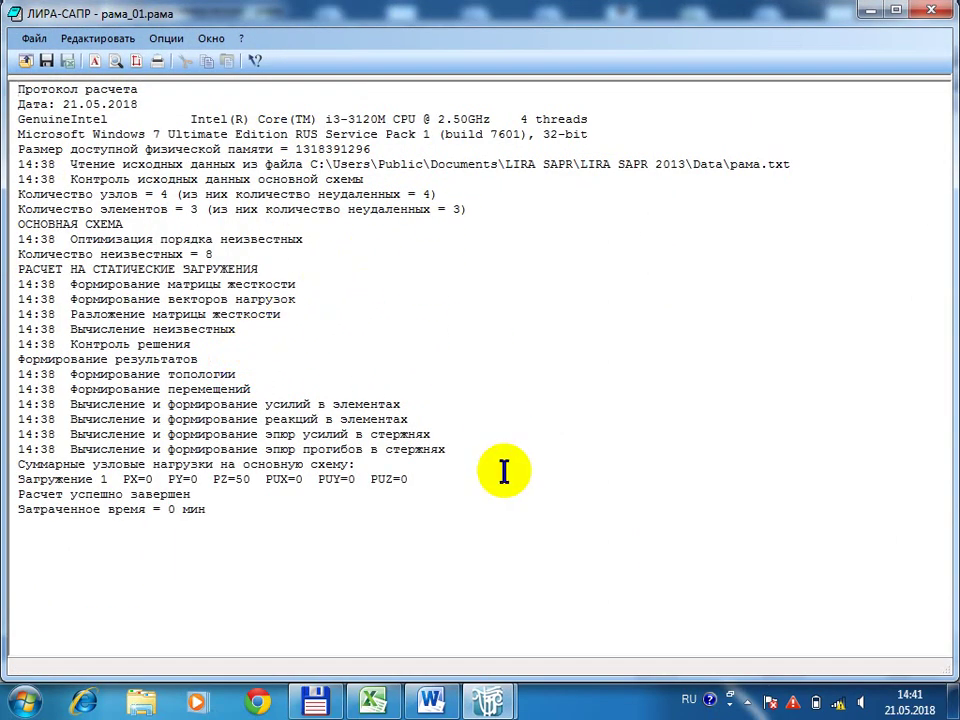
pyautogui.click(938, 9)
# Try previewing the Перемещения table in HTML and the Усилия table in HTML, TXT and RPT formats.
pyautogui.click(308, 199)
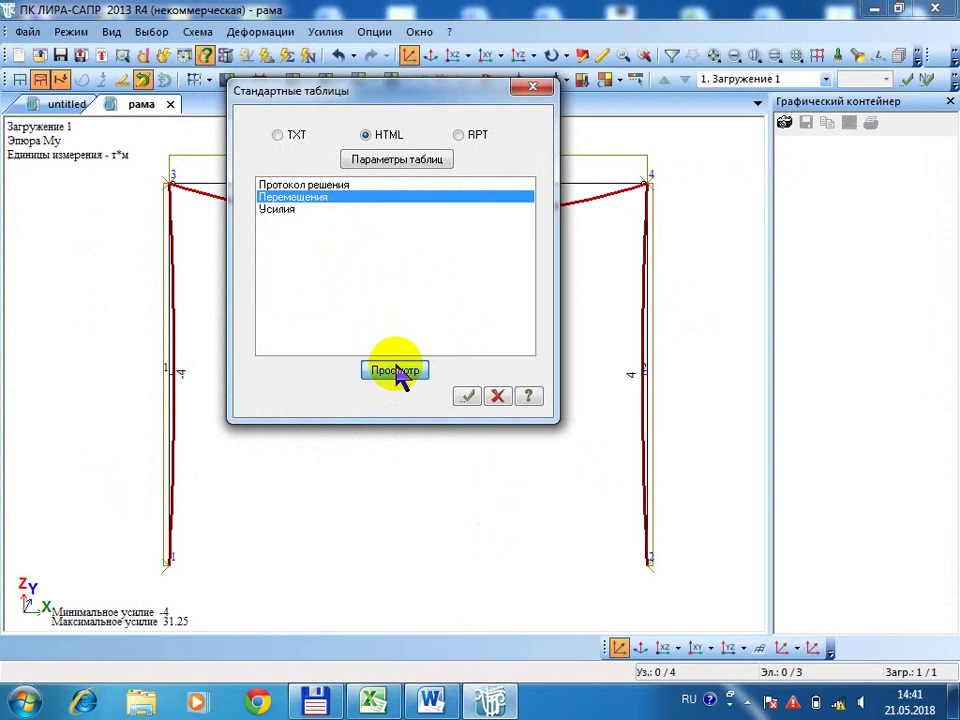
pyautogui.click(285, 212)
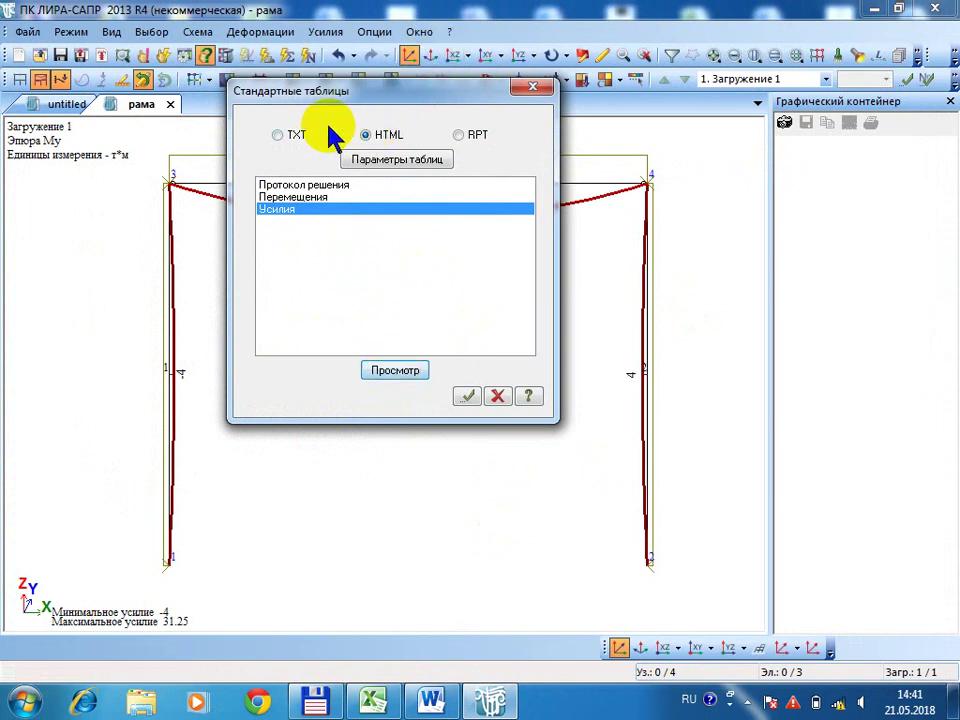
pyautogui.click(278, 134)
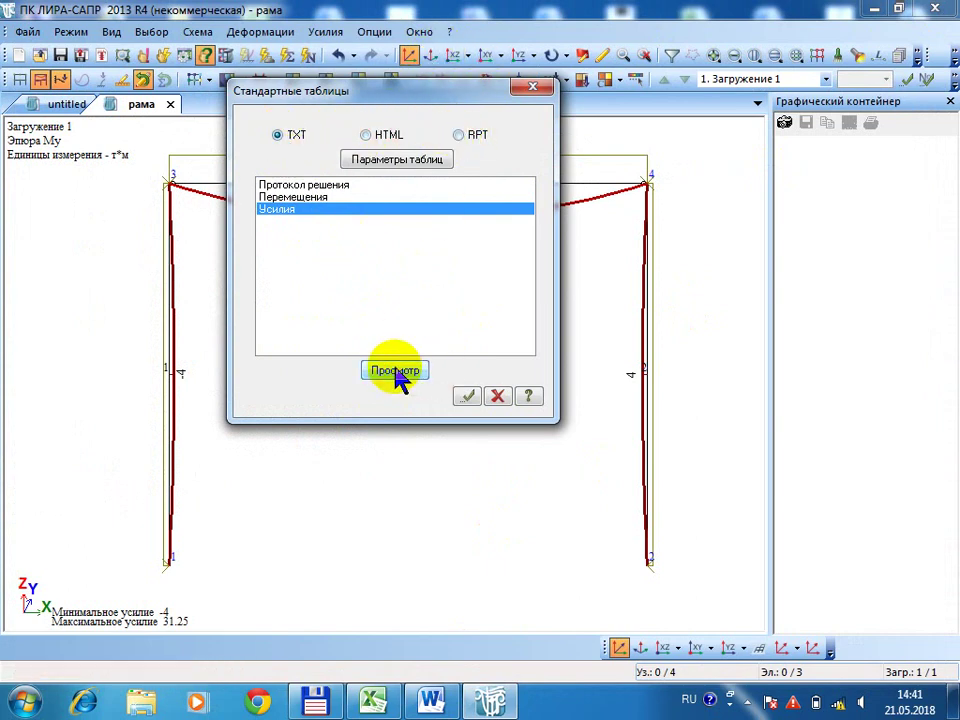
pyautogui.click(457, 135)
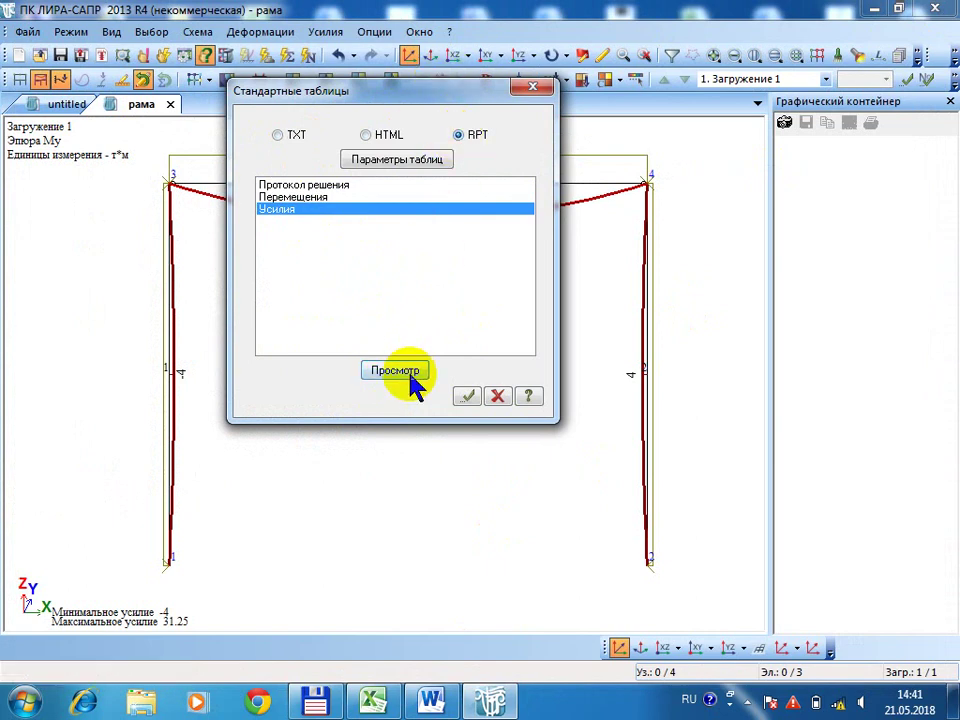
# Preview the solution protocol with RPT format selected, and close both the report and the standard tables.
pyautogui.click(336, 185)
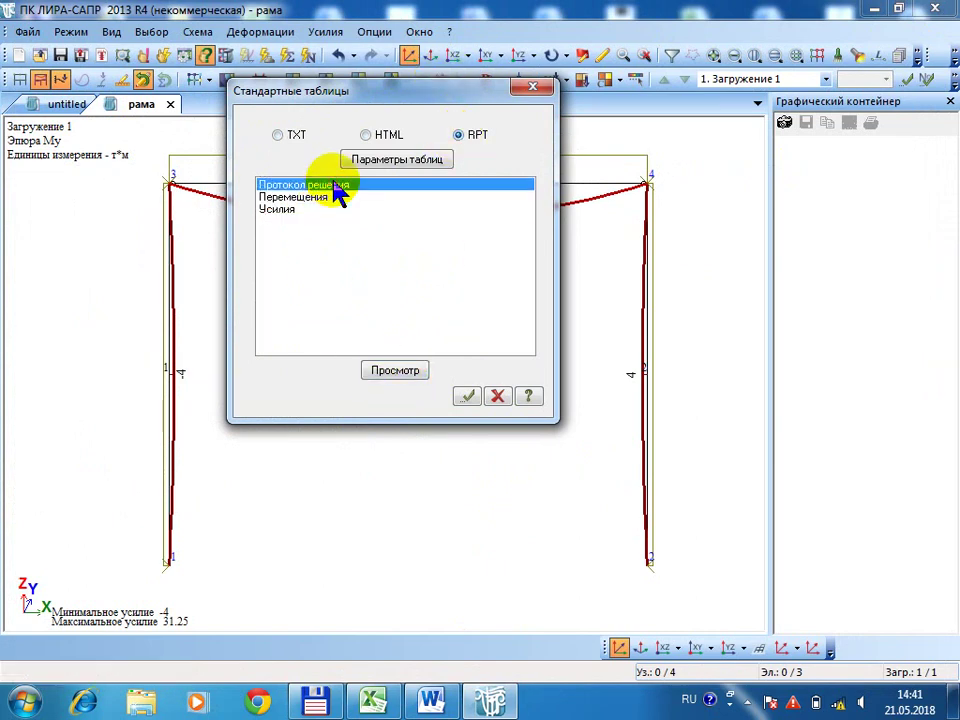
pyautogui.click(400, 371)
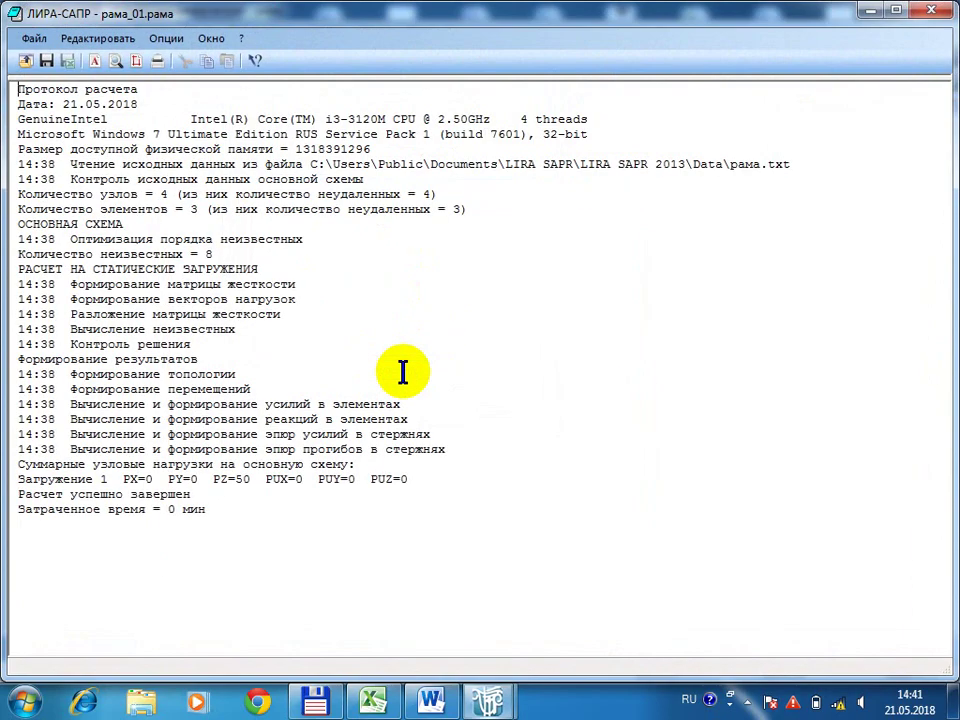
pyautogui.click(934, 11)
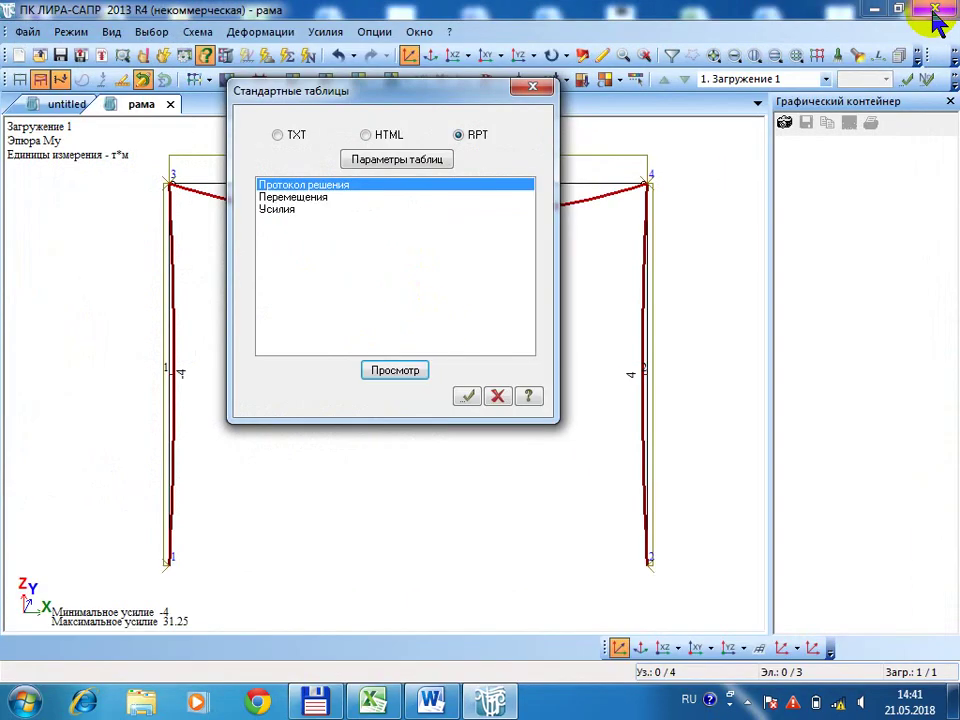
pyautogui.click(538, 88)
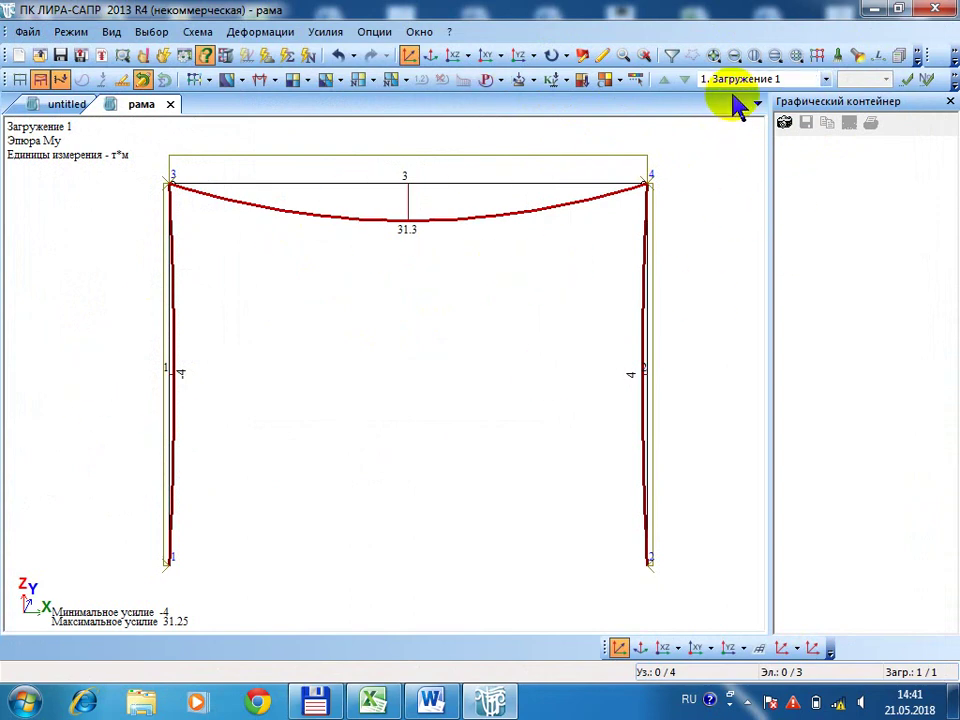
# Add the labelled My diagram to the graphic container, return to the initial scheme mode, and add the loaded frame's image too.
pyautogui.click(784, 123)
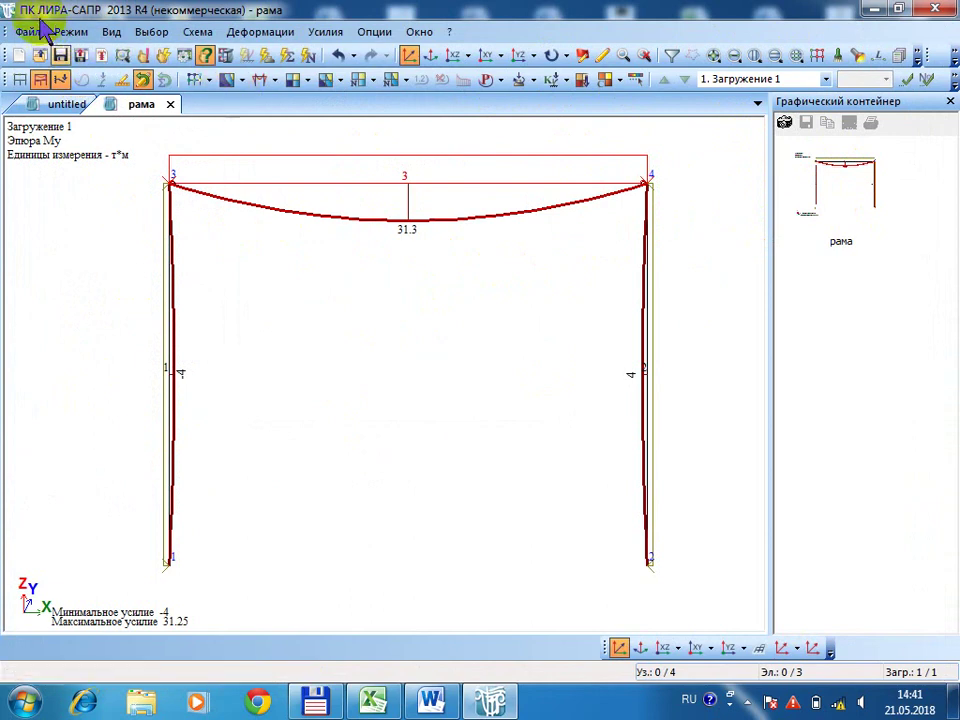
pyautogui.click(72, 33)
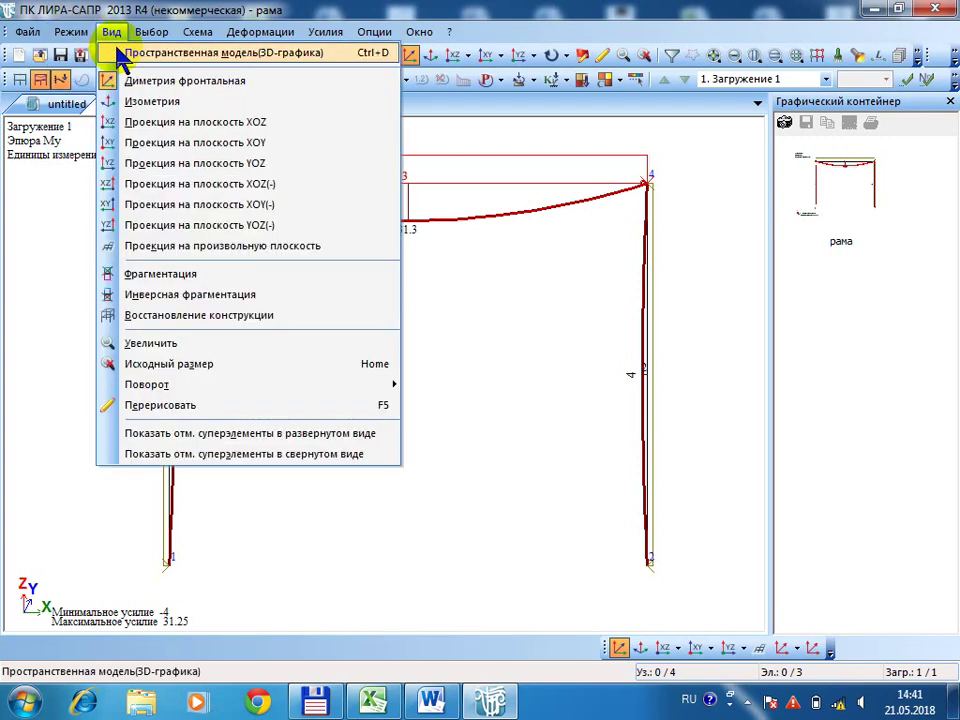
pyautogui.click(68, 52)
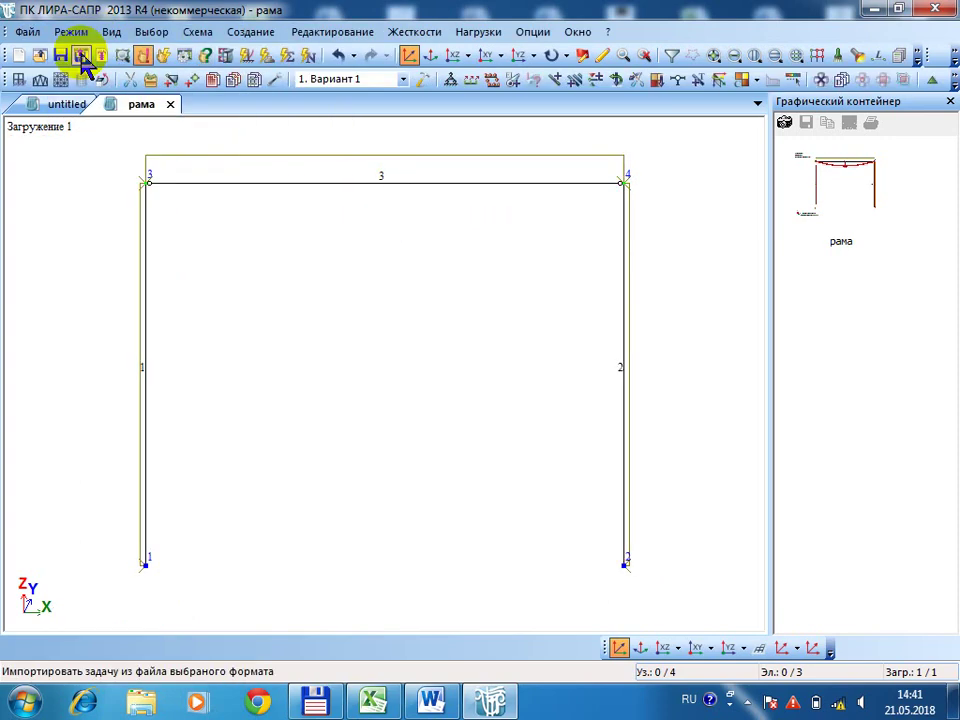
pyautogui.click(785, 123)
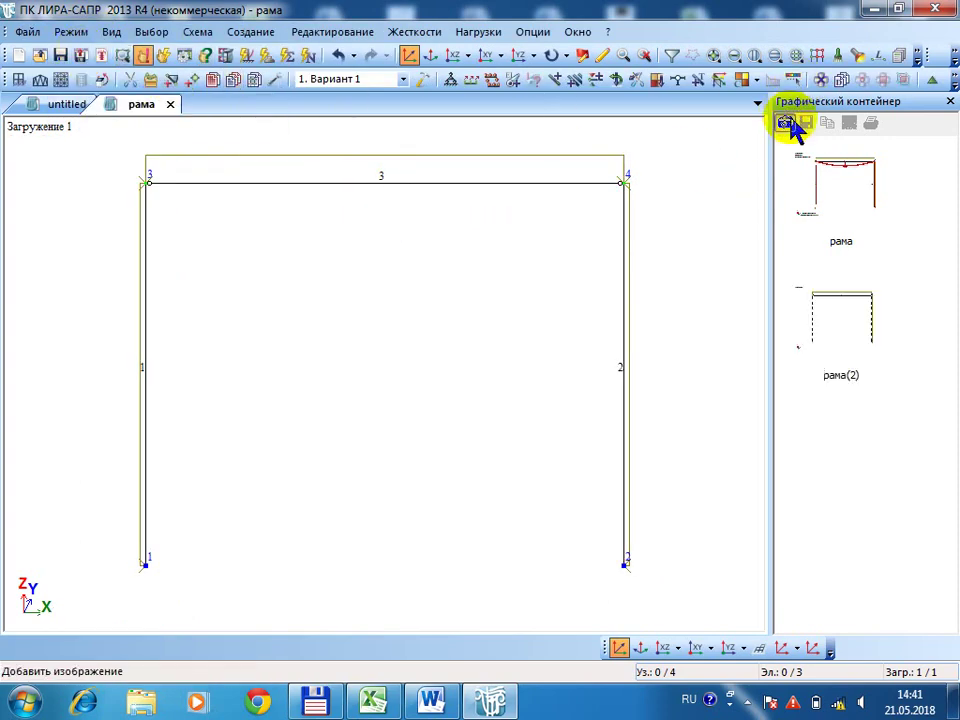